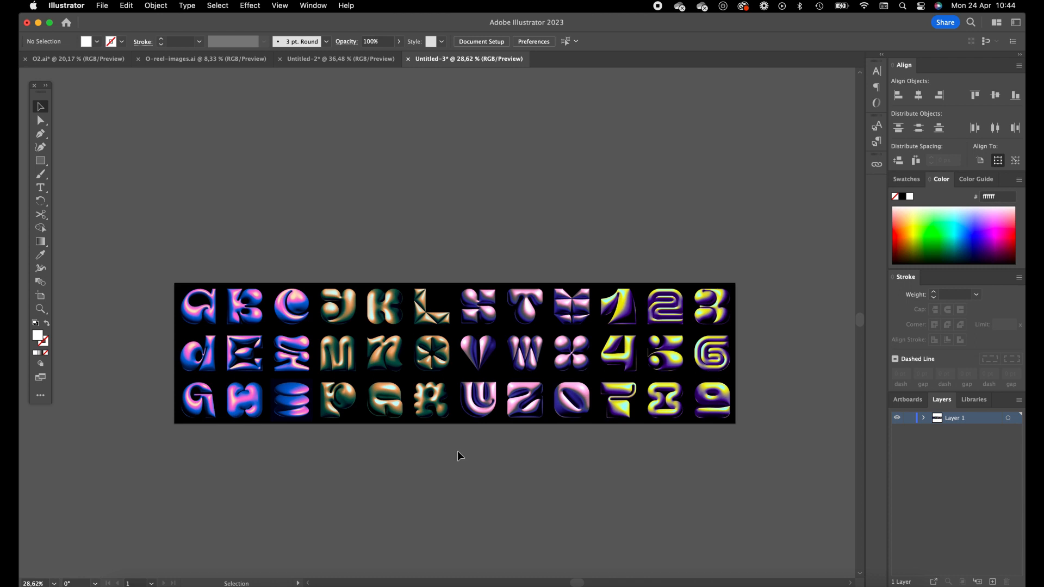
Lock Layer 1, which holds the inflated letter artwork in Untitled-3
scroll(290, 387, up, 3)
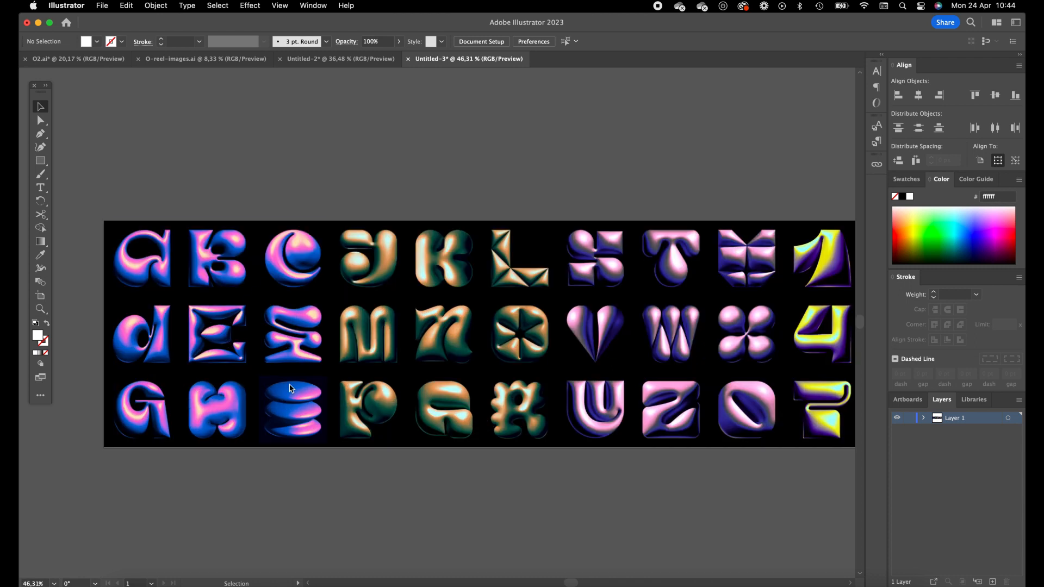
scroll(290, 388, up, 3)
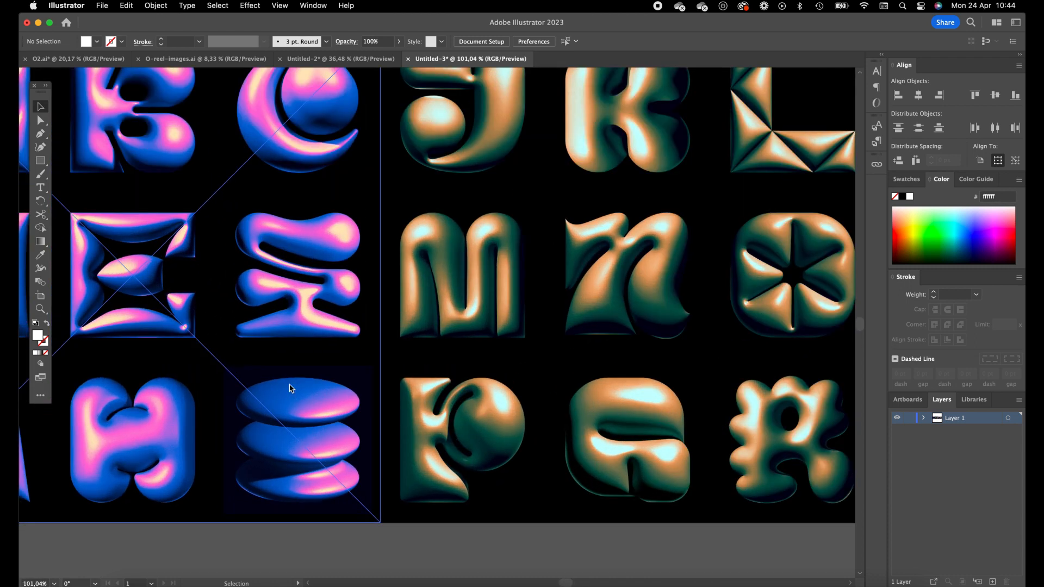
scroll(290, 388, left, 5)
scroll(290, 388, up, 2)
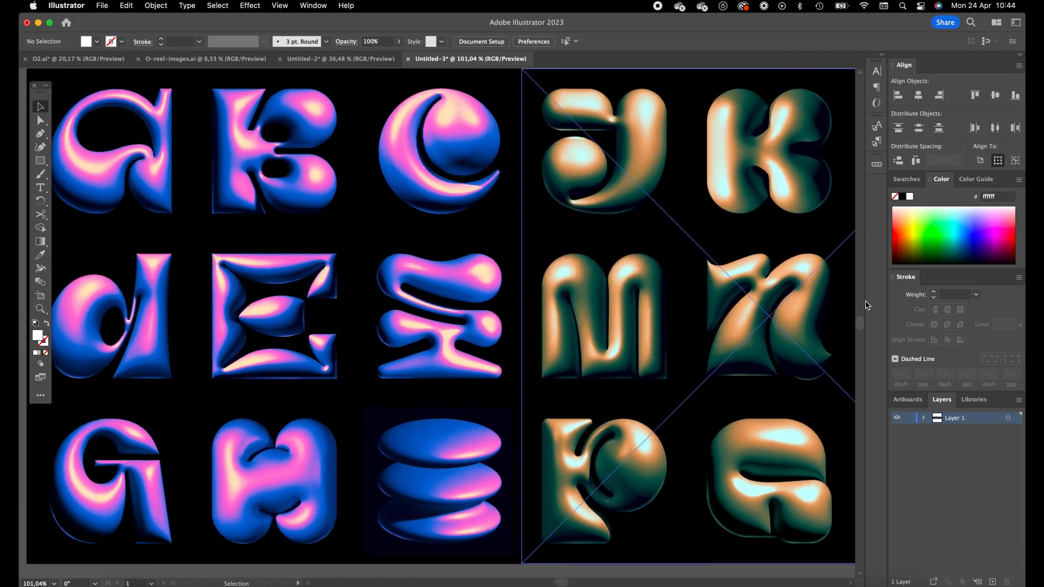
click(908, 417)
Examine the inflated letters and digits across the sample alphabet, ending with a close look at the pink and blue W
scroll(517, 353, right, 2)
scroll(517, 353, up, 1)
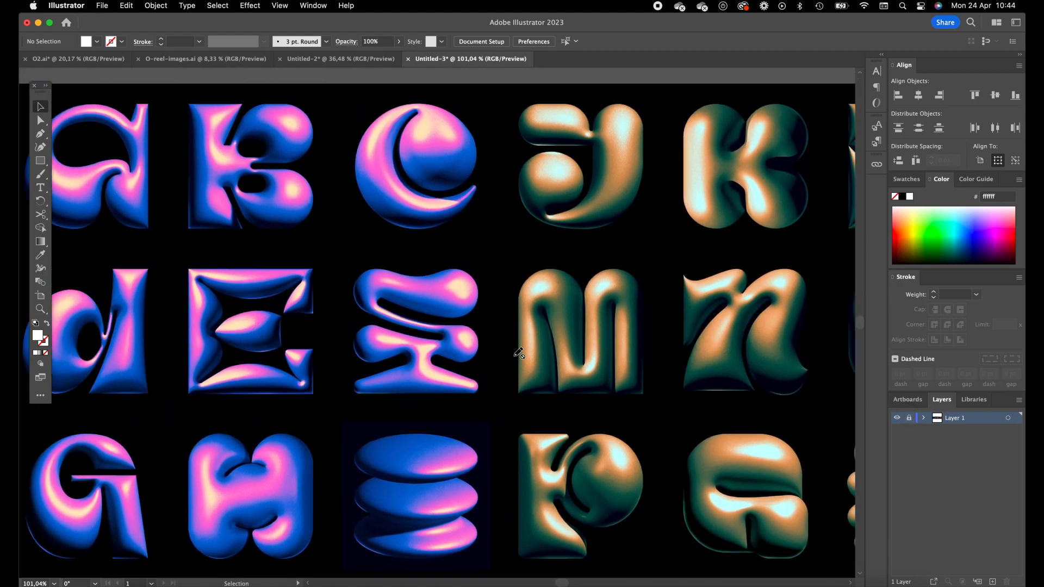
scroll(514, 357, right, 6)
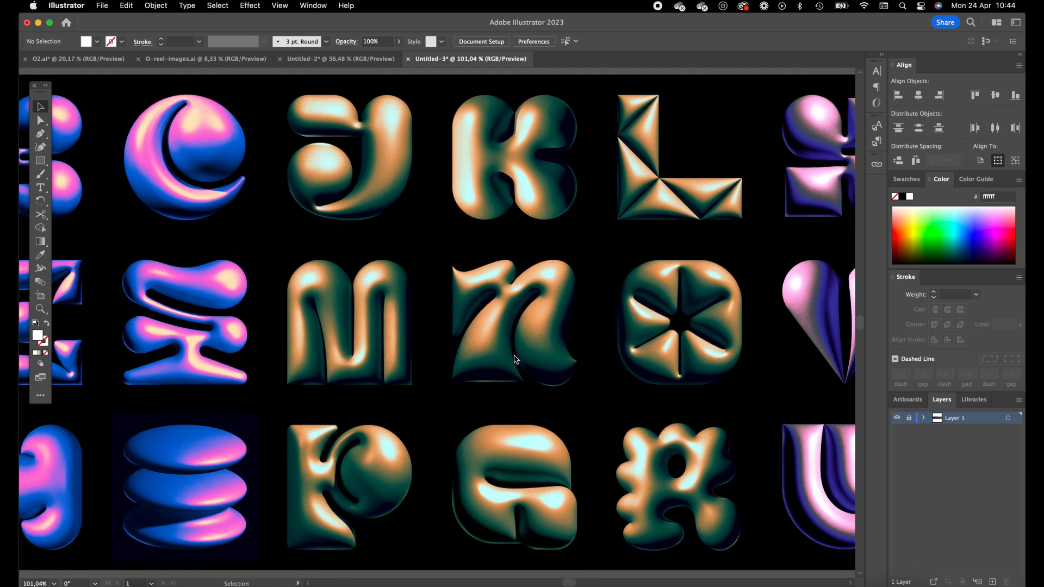
scroll(514, 358, right, 7)
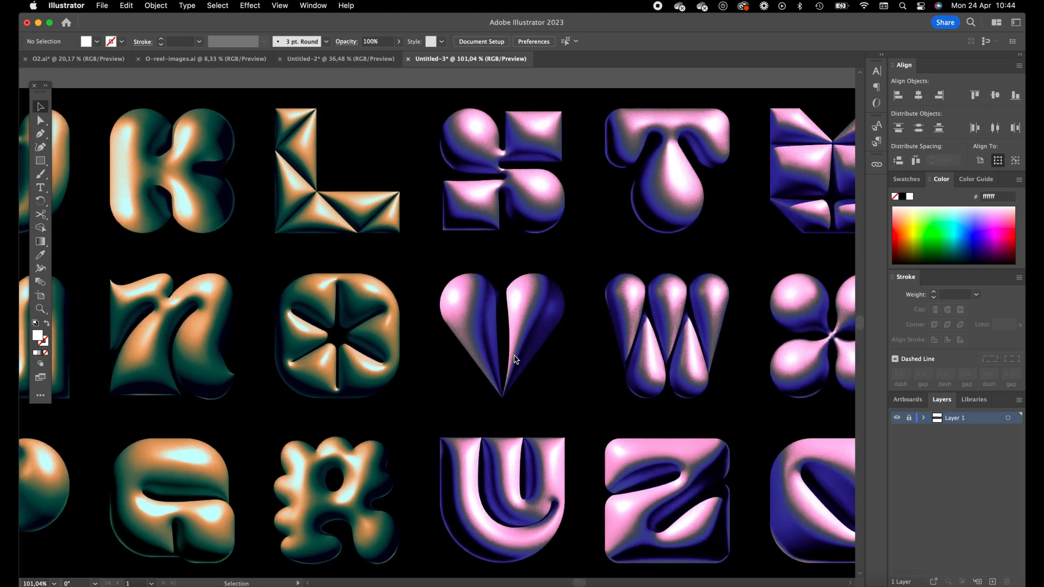
scroll(514, 359, right, 6)
scroll(514, 359, up, 1)
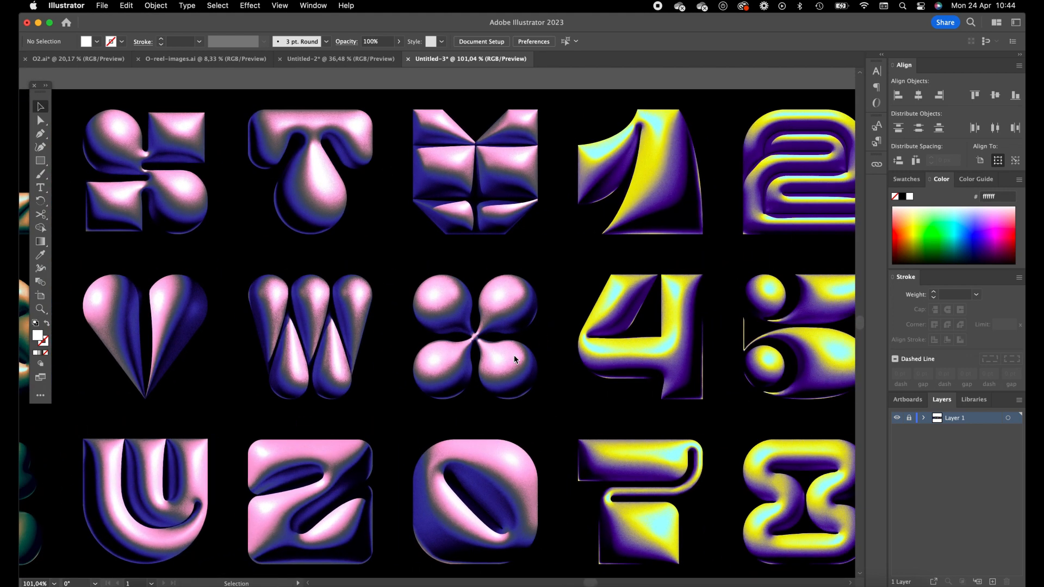
scroll(514, 359, right, 3)
scroll(515, 359, left, 7)
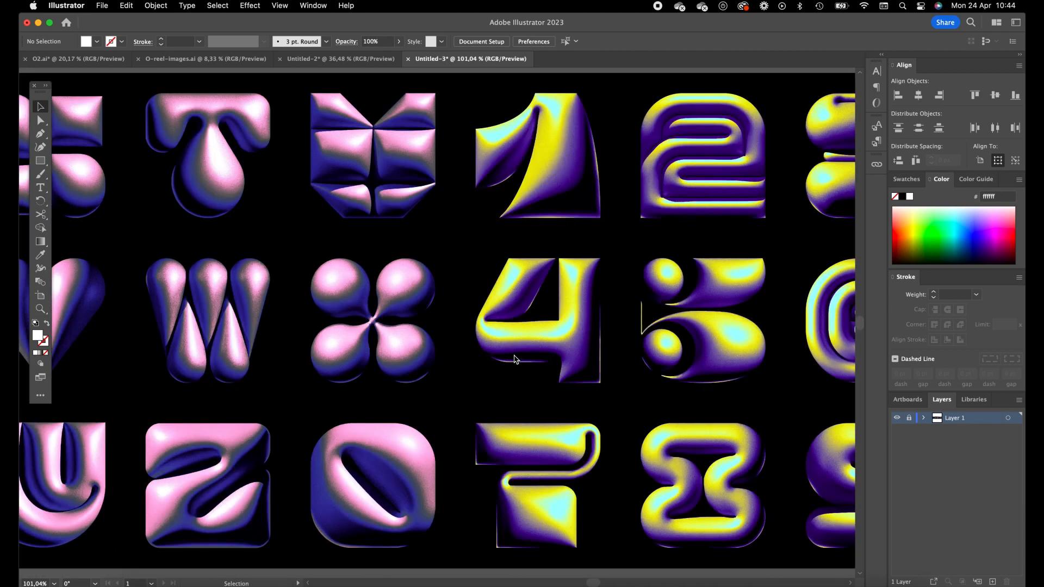
scroll(514, 359, down, 1)
scroll(514, 359, left, 5)
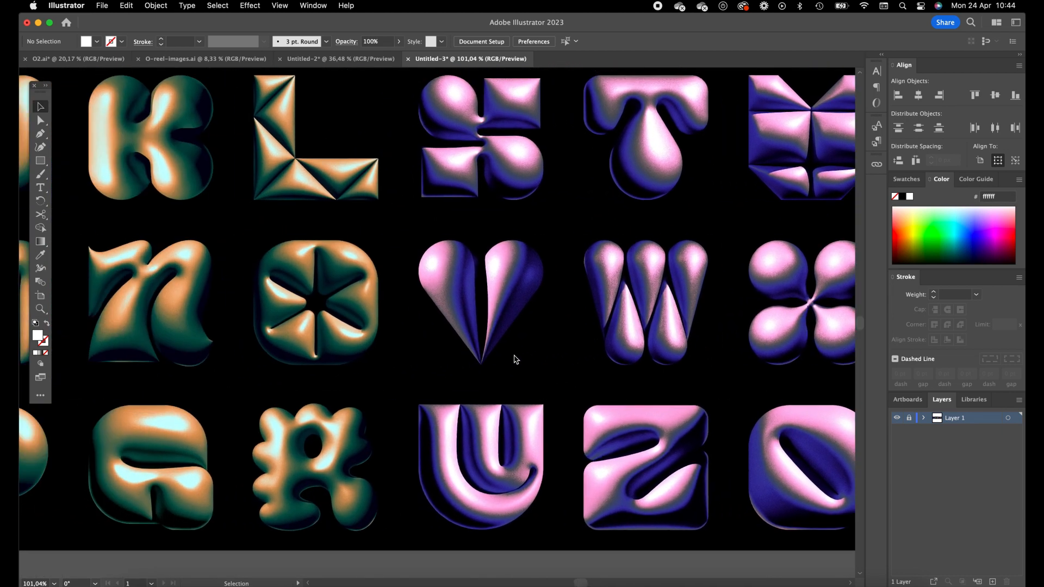
scroll(514, 359, up, 1)
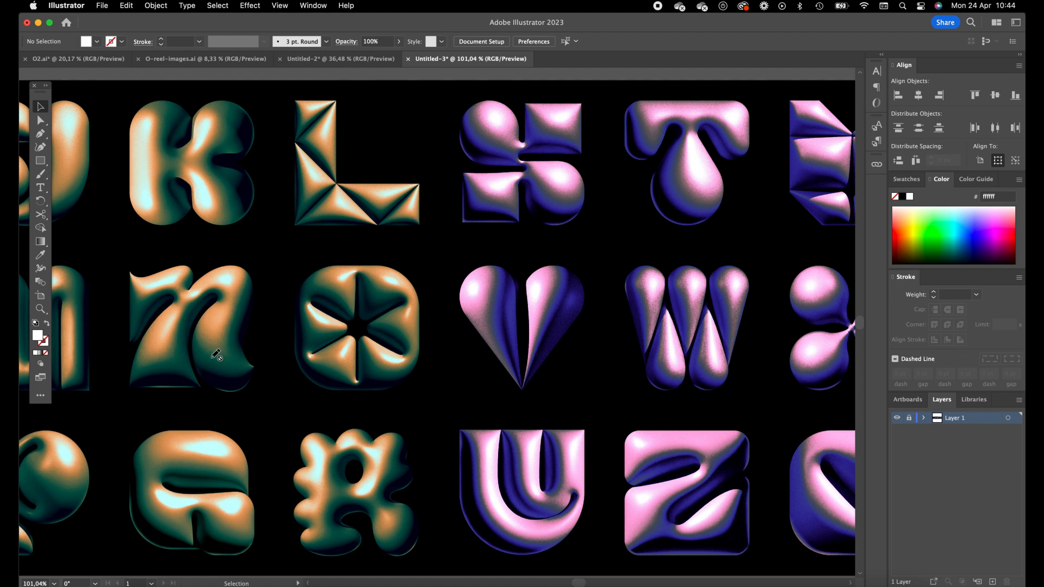
scroll(517, 352, right, 4)
scroll(517, 352, up, 1)
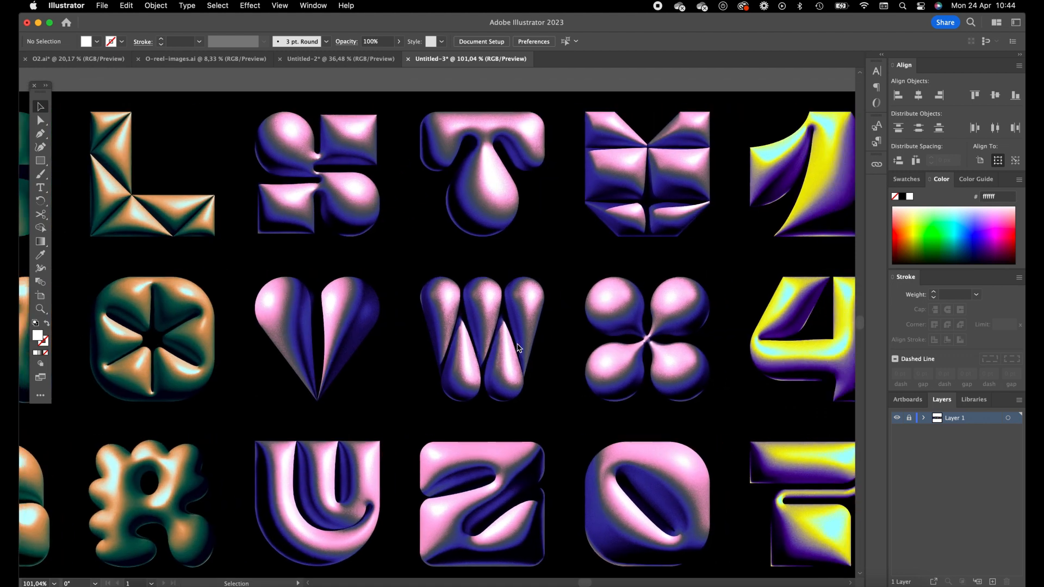
scroll(517, 348, up, 6)
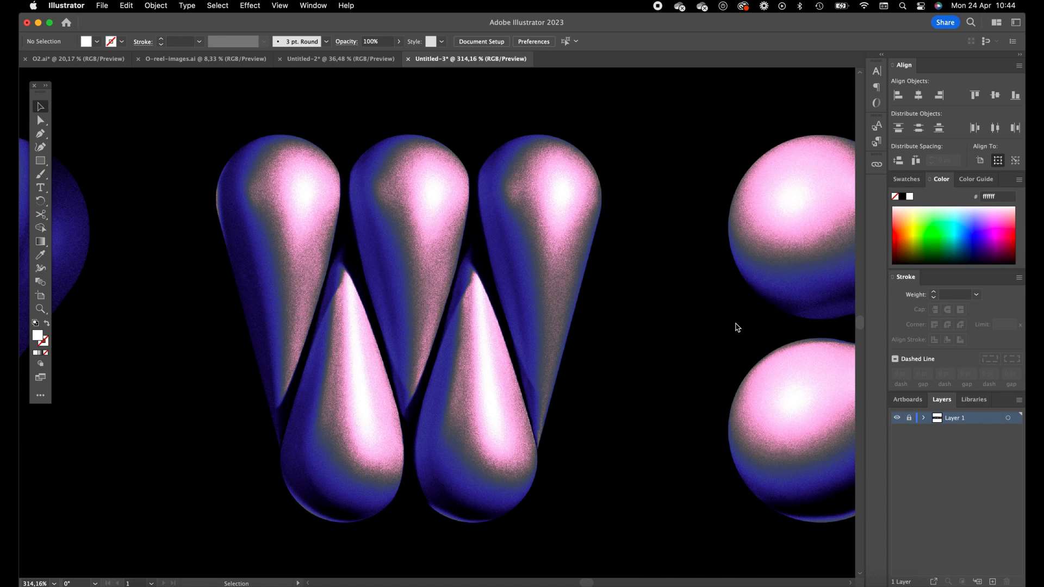
Inspect the five-colour palette above the artboard in Untitled-2, and return to the Untitled-3 artwork
click(316, 59)
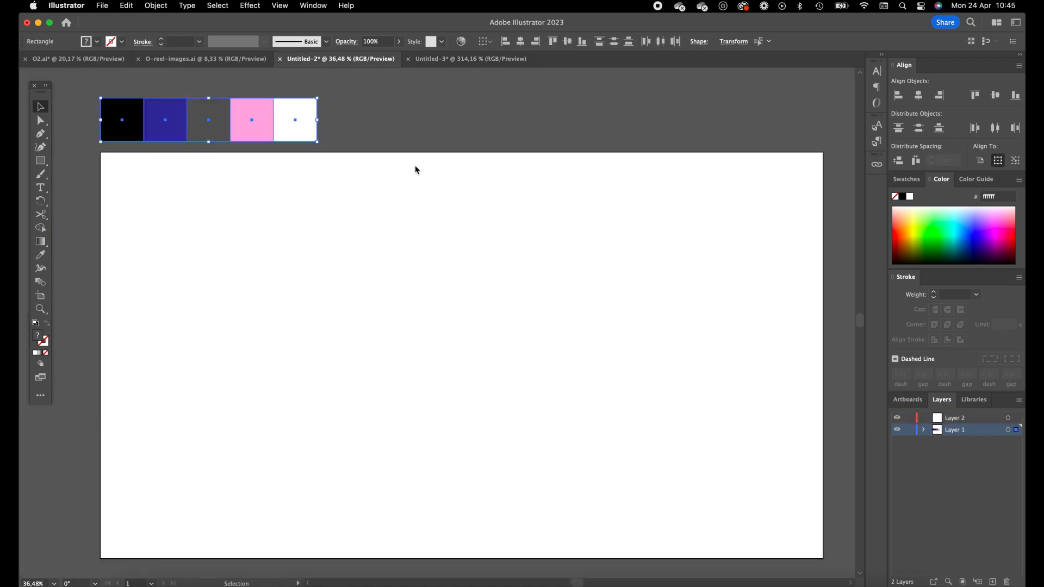
click(435, 205)
drag(81, 89, 327, 154)
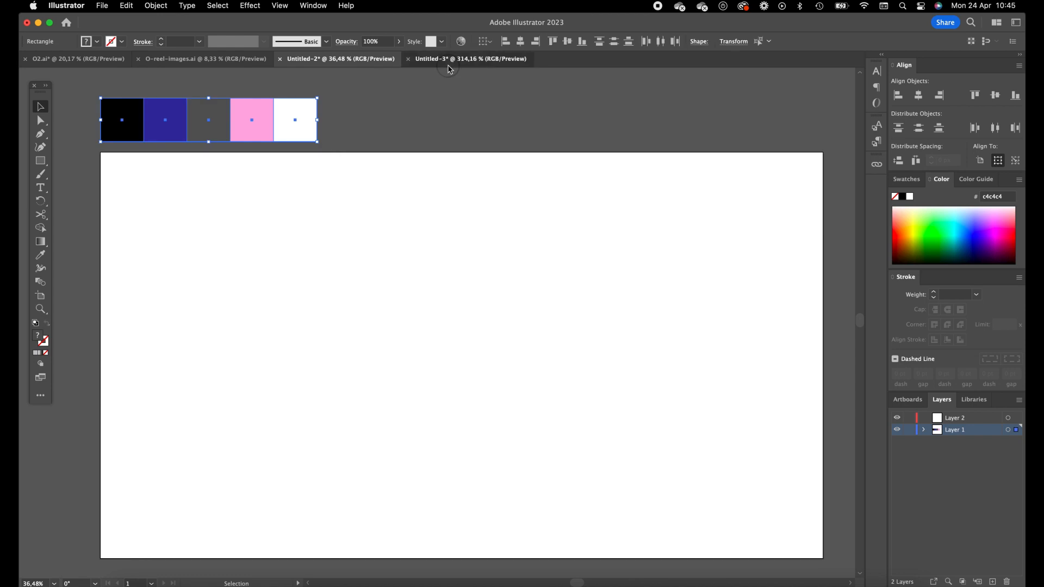
click(450, 62)
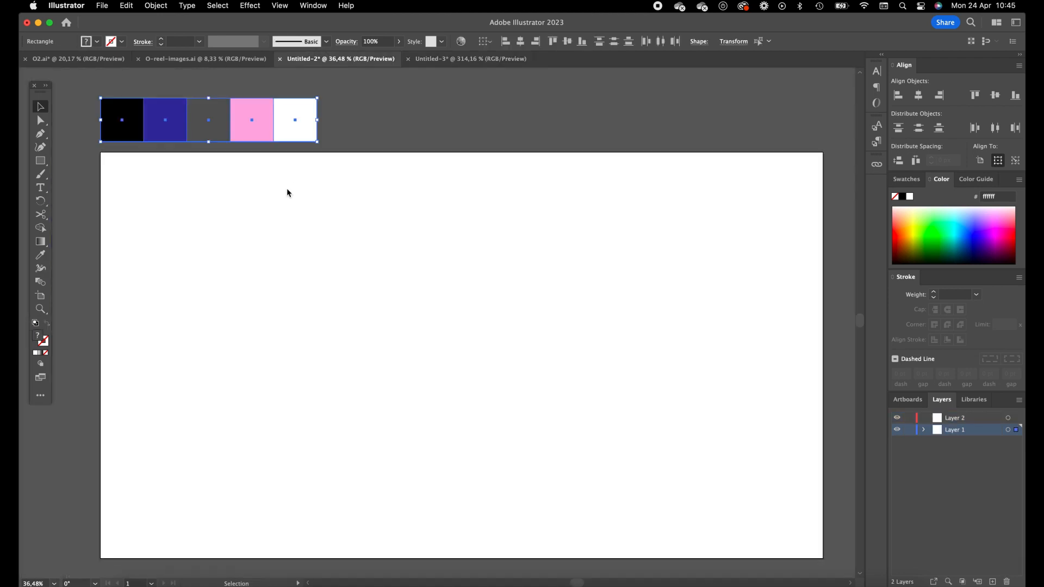
On the empty Untitled-2 artboard, draw a tall rectangle about 330 by 746 px with no fill and a c4c4c4 grey outline
click(318, 59)
click(40, 161)
click(40, 107)
click(192, 223)
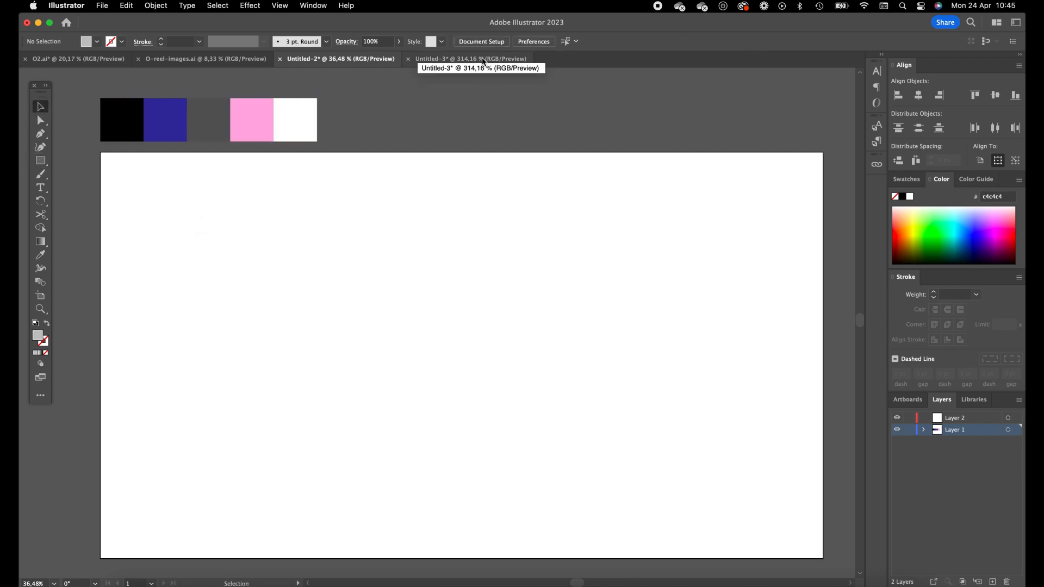
click(40, 163)
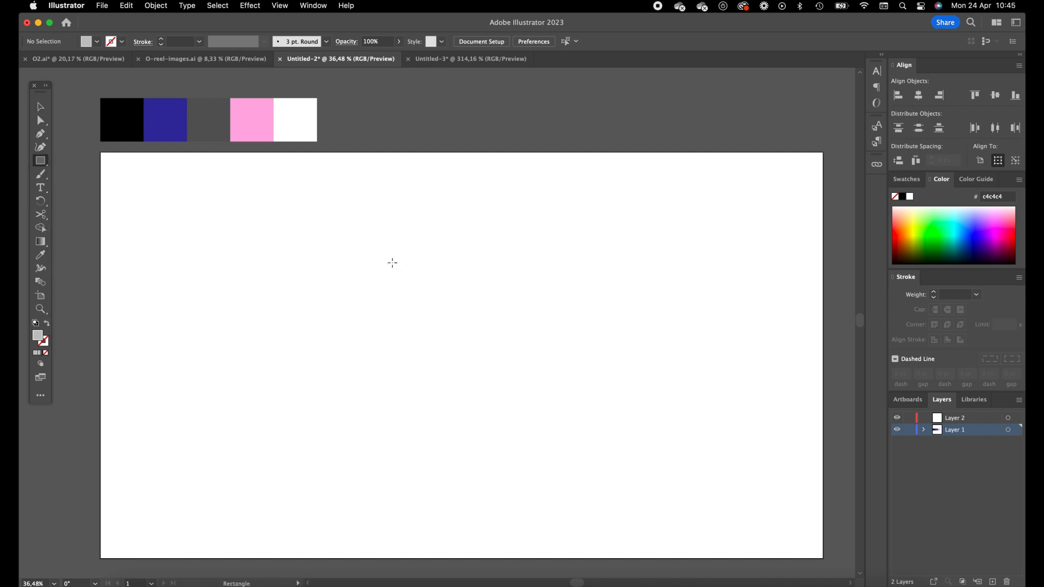
mouse_move(347, 231)
mouse_down()
mouse_move(434, 368)
mouse_move(471, 511)
mouse_up()
click(40, 106)
drag(361, 266, 261, 241)
key(shift+x)
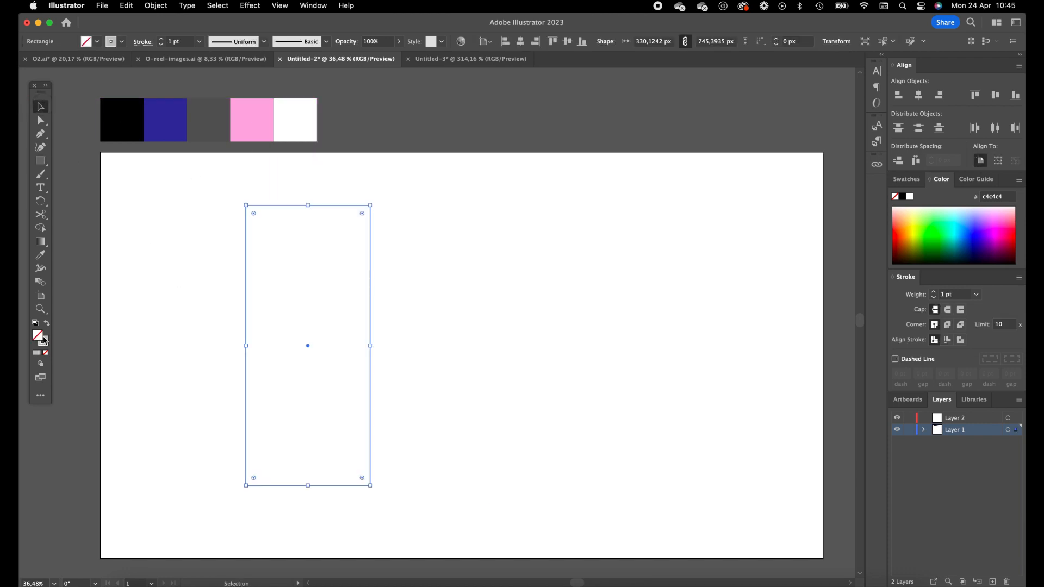
Turn the rectangle into a downward-pointing triangle by adding an anchor at the bottom edge's midpoint and deleting both bottom corner anchors
drag(208, 325, 325, 412)
key(equal)
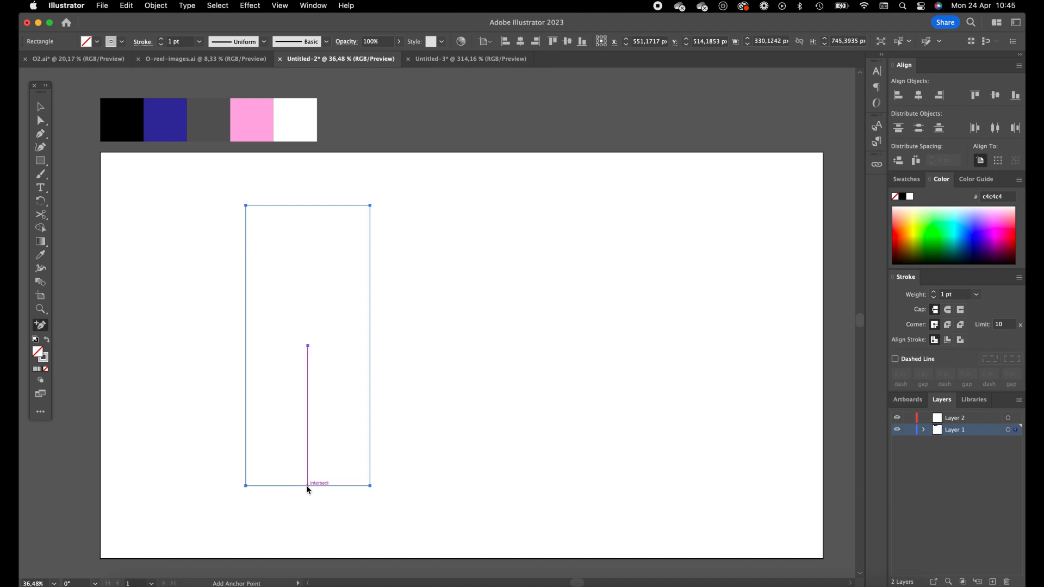
click(307, 486)
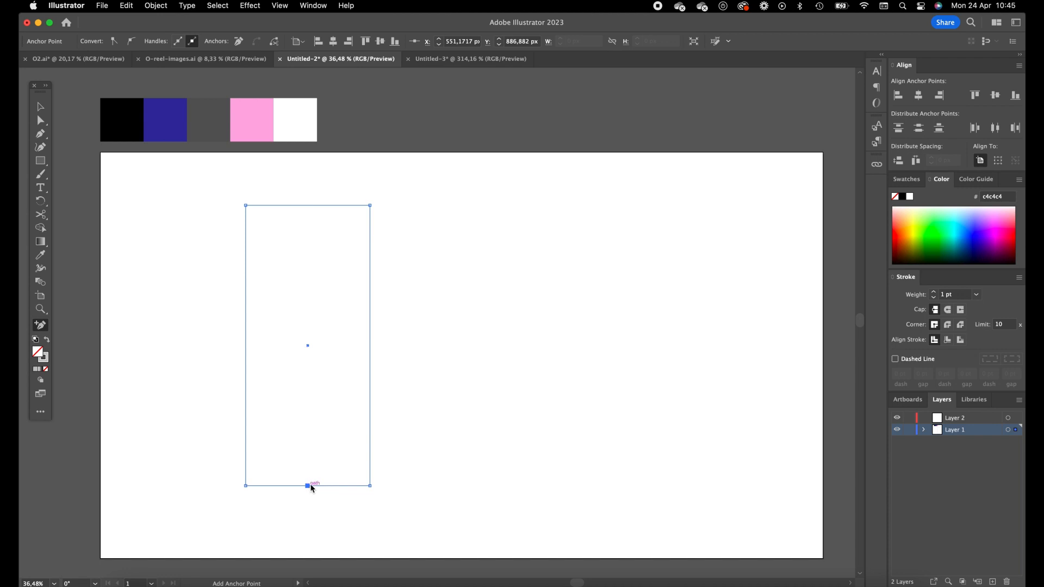
key(minus)
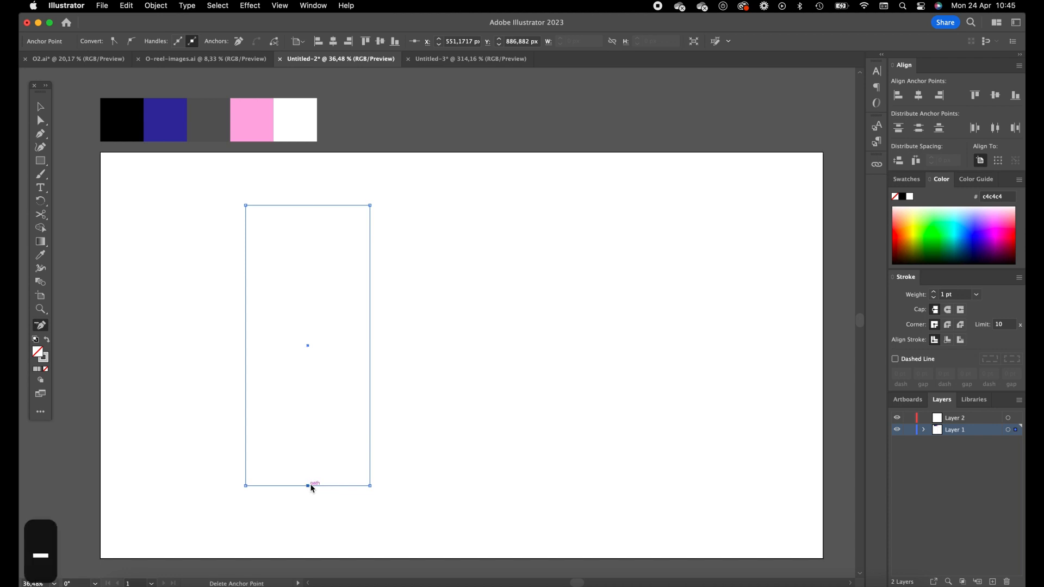
click(246, 485)
click(371, 486)
click(40, 106)
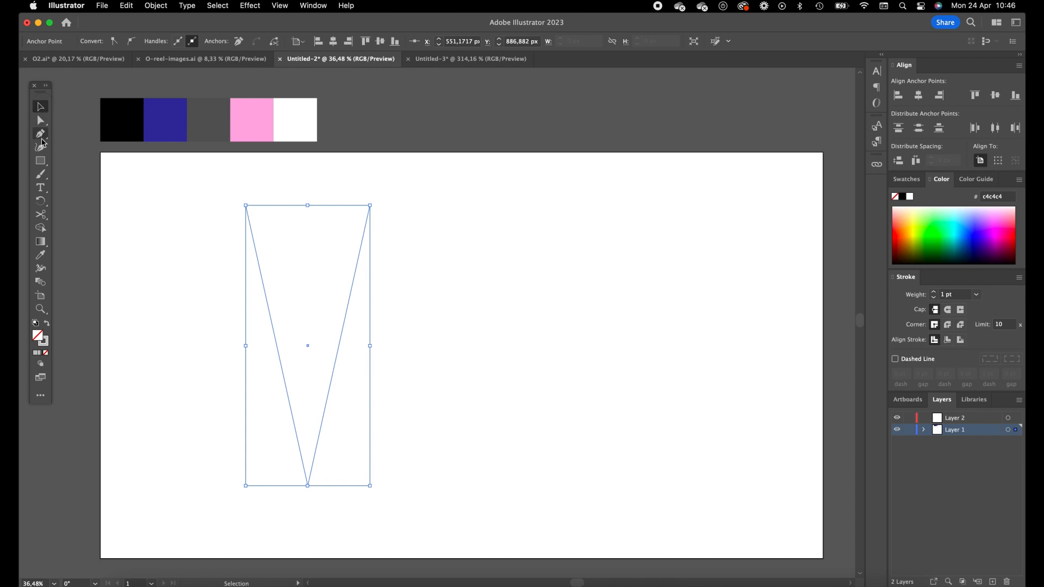
Round the triangle's two upper corners to a radius of about 132.5 px, forming a teardrop with a semicircular top
click(41, 120)
drag(185, 179, 443, 215)
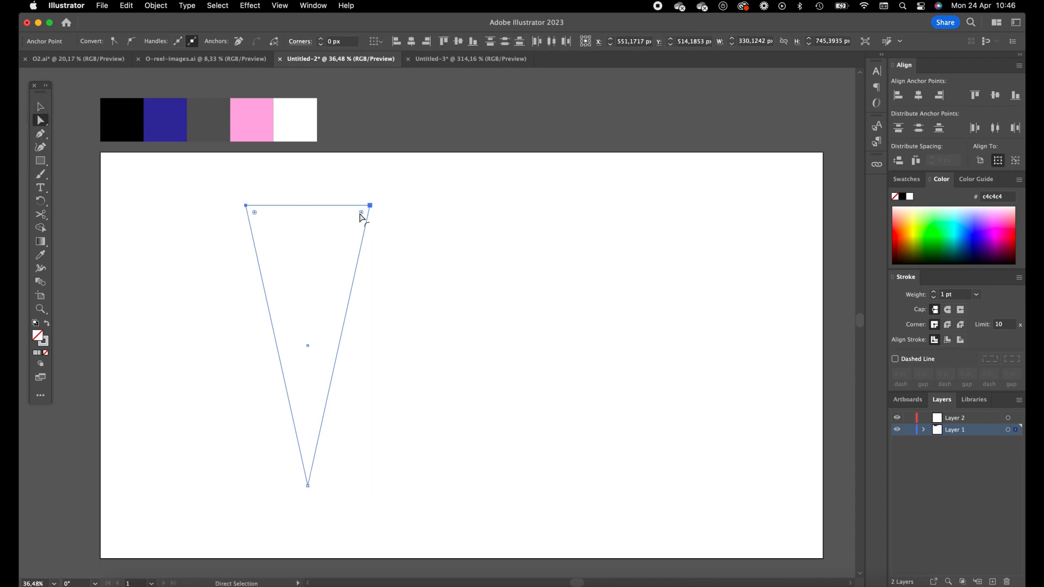
drag(362, 215, 313, 265)
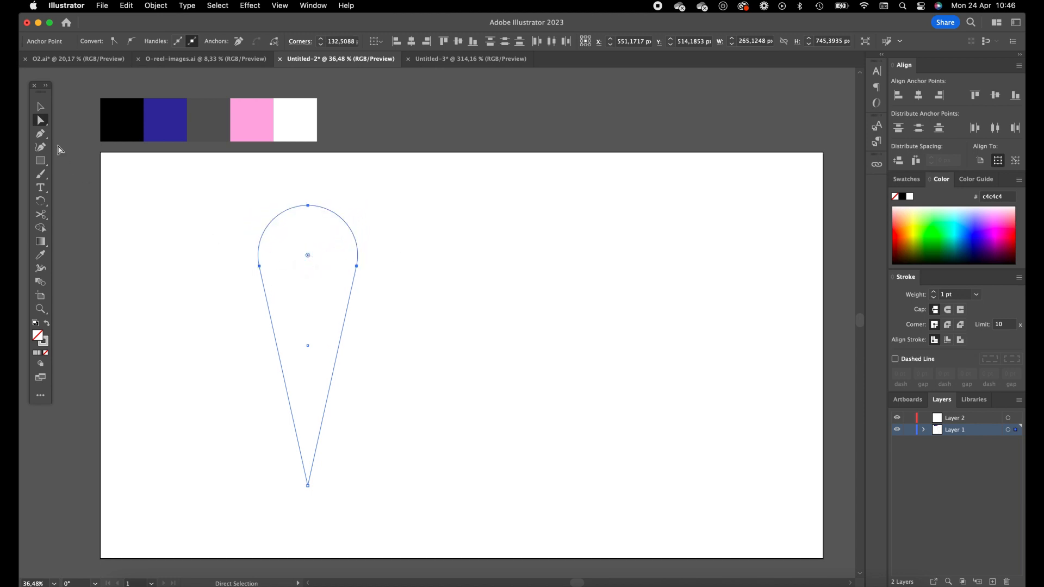
Duplicate the teardrop twice to its right, making a horizontal row of three touching teardrops
click(41, 106)
click(409, 219)
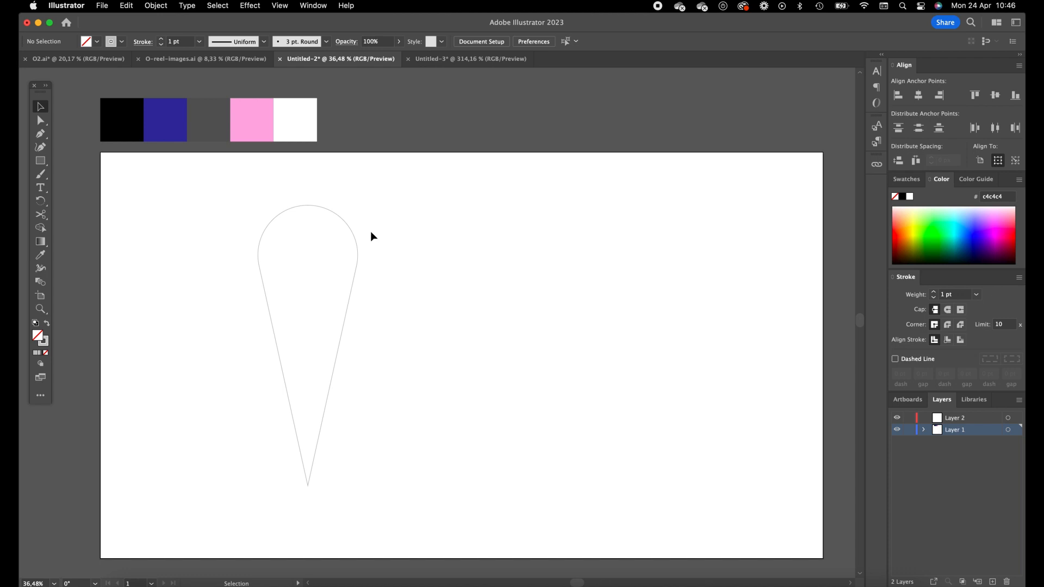
key(super+z)
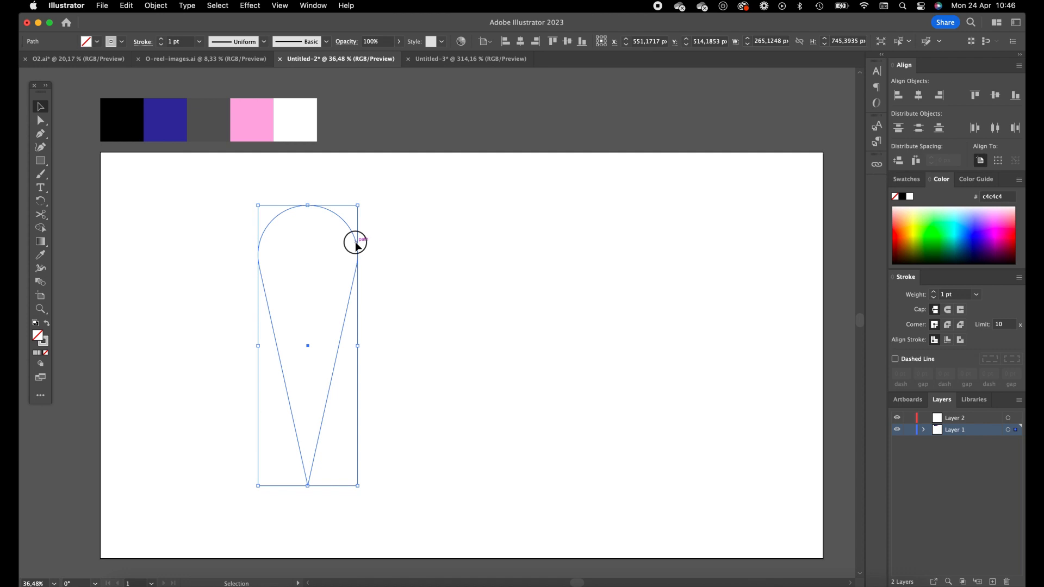
drag(355, 245, 554, 247)
Copy the second and third teardrops, turn the copies upside down and place them between the three upright ones to form a W
drag(663, 251, 425, 334)
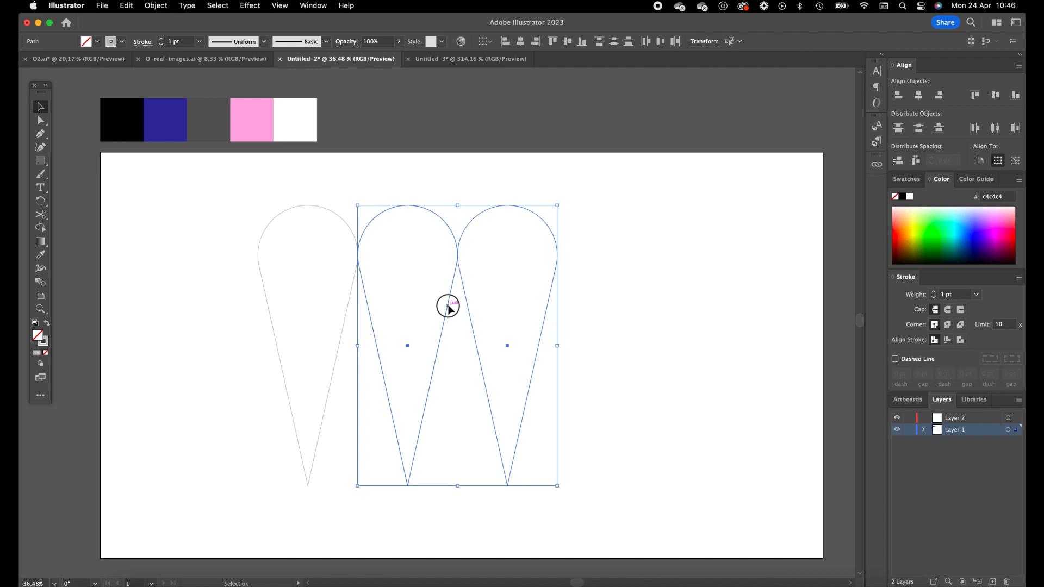
drag(448, 308, 643, 308)
drag(756, 202, 623, 426)
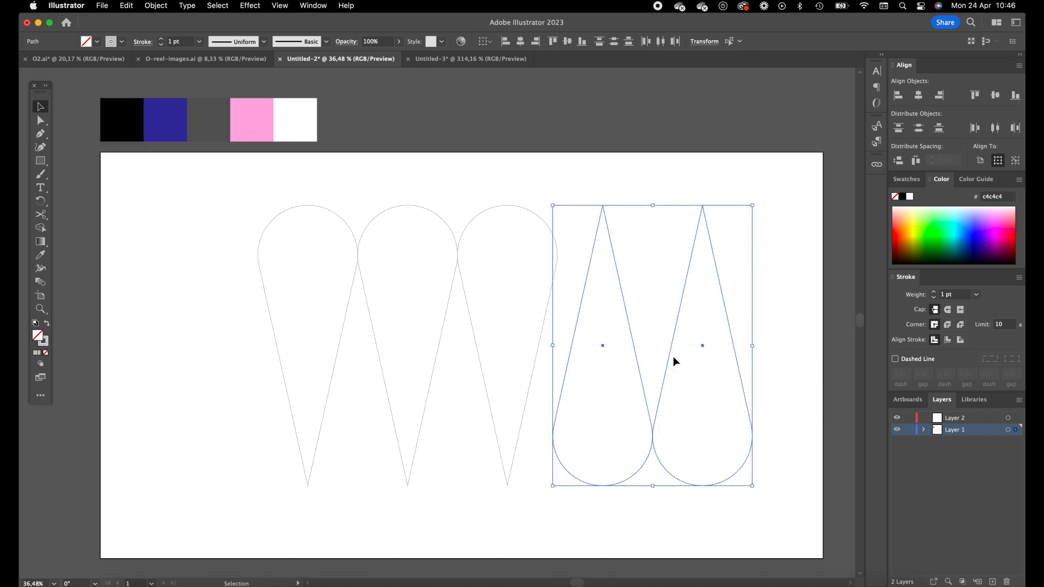
drag(672, 356, 424, 415)
In Outline view, nudge the two upside-down teardrops upward until their slanted sides meet the upright teardrops' edges
key(z)
drag(343, 342, 417, 344)
key(space)
key(space)
drag(322, 174, 408, 163)
key(z)
key(z)
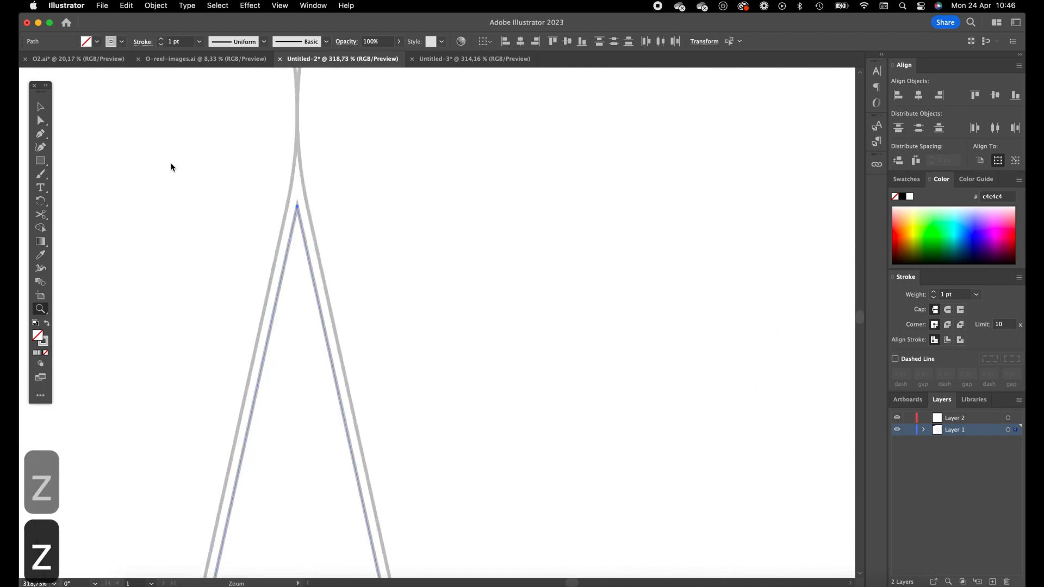
key(super+y)
key(super+z)
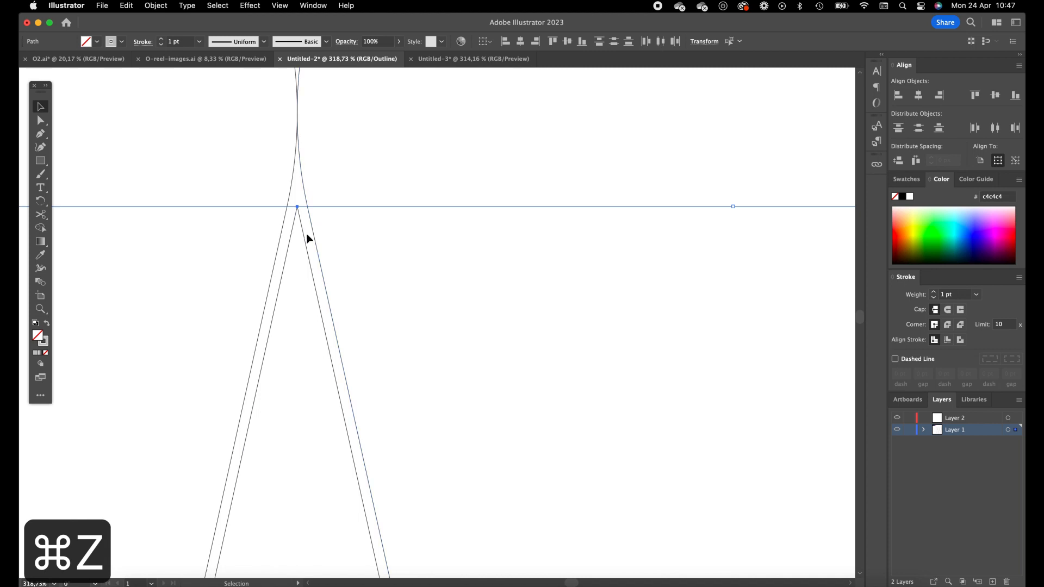
drag(303, 235, 302, 195)
key(super+equal)
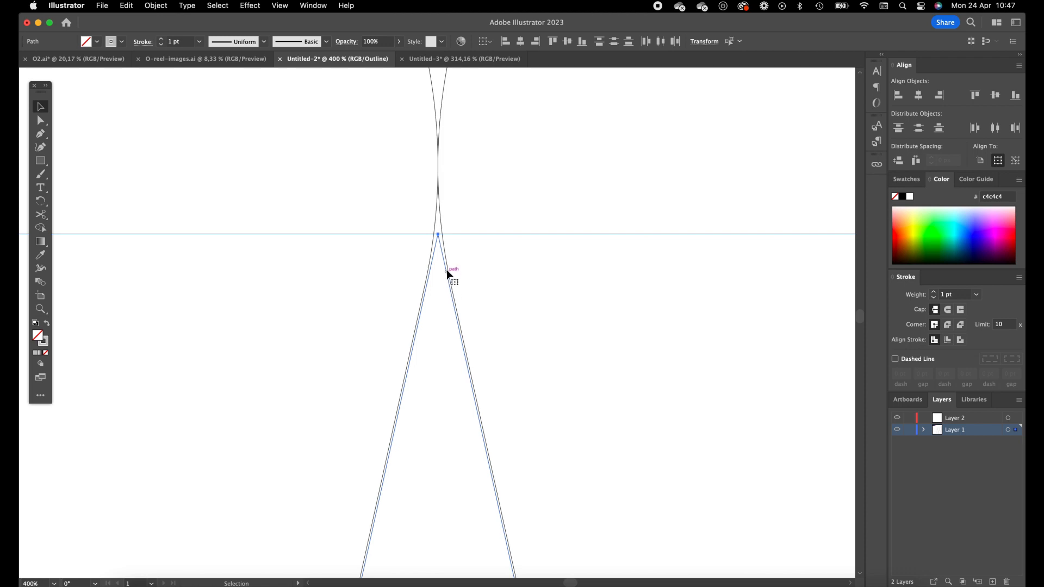
mouse_move(444, 261)
mouse_down()
mouse_move(443, 252)
mouse_move(453, 333)
mouse_move(448, 275)
mouse_up()
click(510, 264)
Switch the document from Outline back to Preview display
key(z)
drag(629, 231, 381, 321)
key(space)
drag(769, 260, 430, 283)
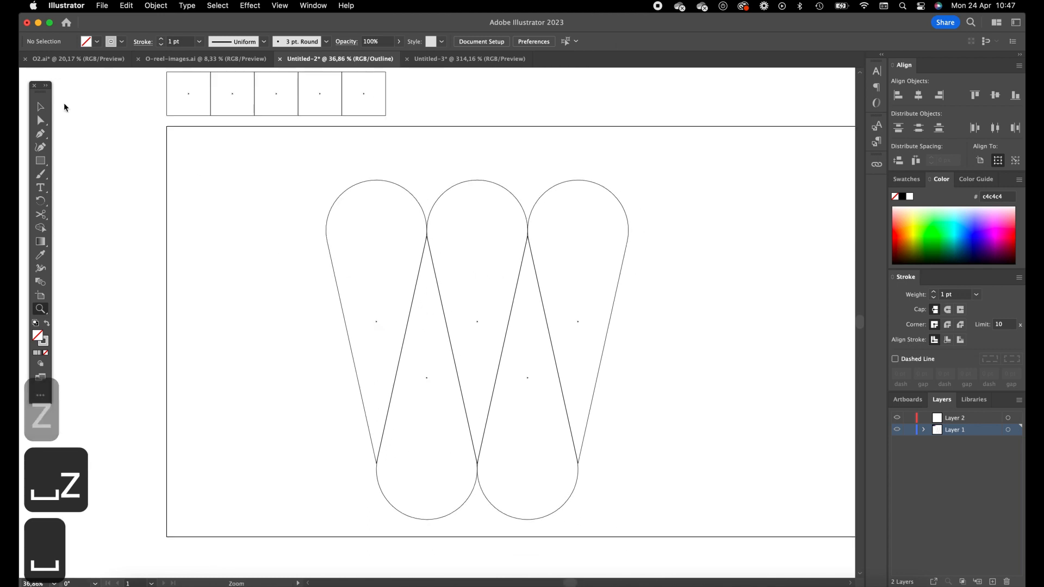
click(40, 106)
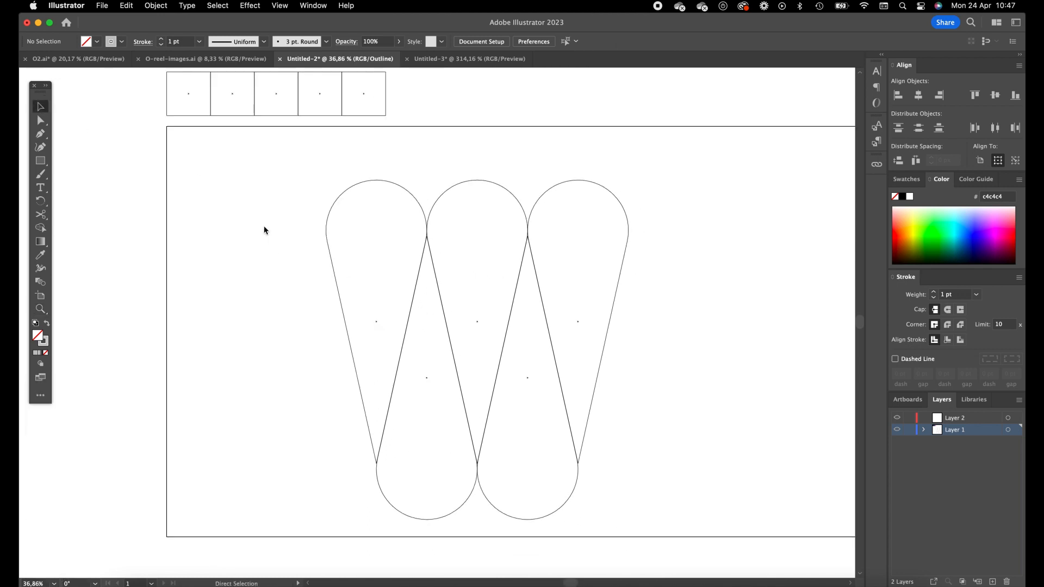
key(super+y)
Shift all five teardrops slightly upward on the artboard and swap their outline for a solid c4c4c4 grey fill without stroke
drag(248, 205, 309, 246)
drag(309, 246, 703, 473)
drag(294, 169, 743, 497)
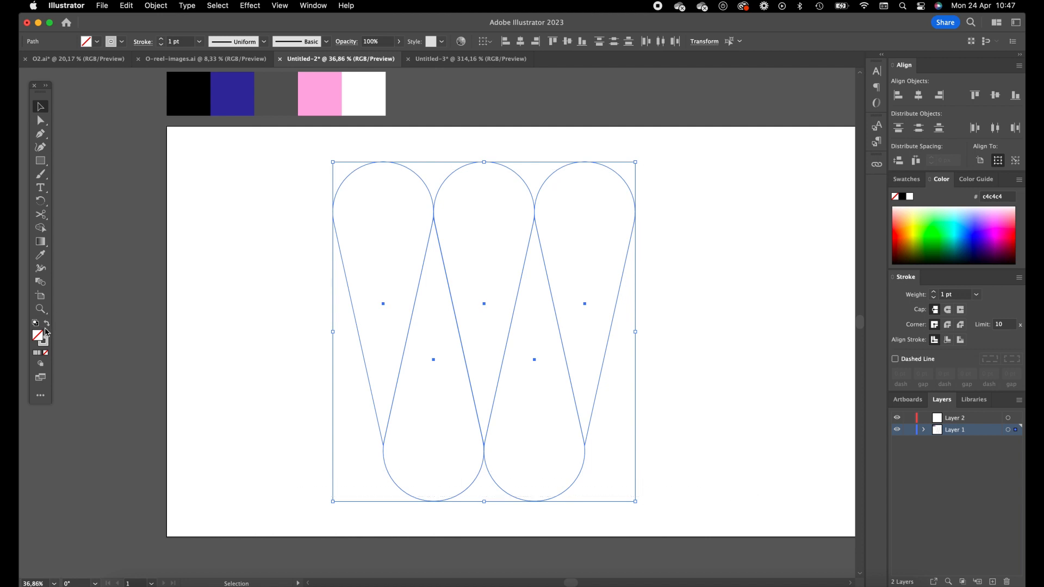
click(47, 325)
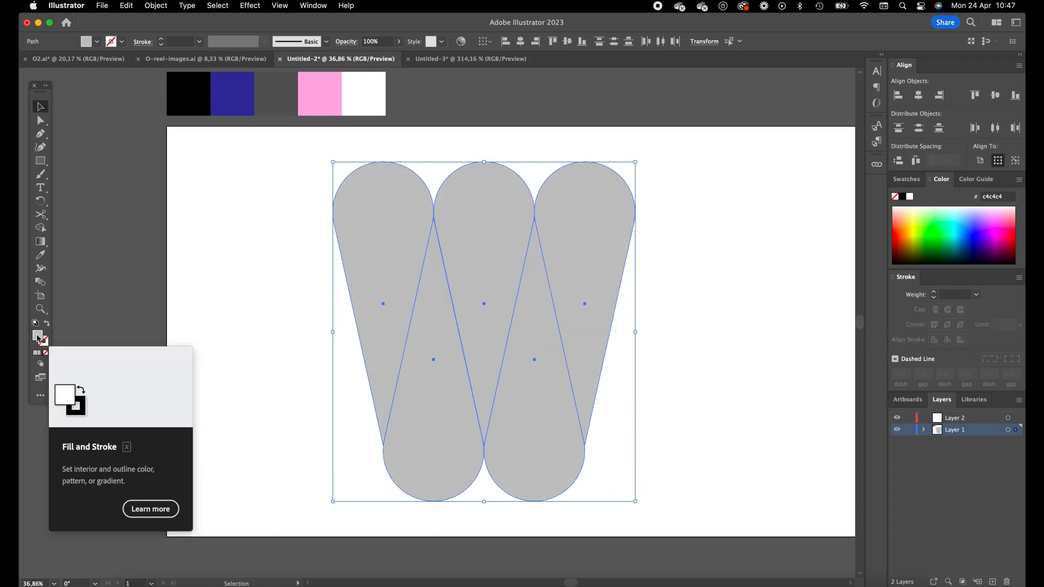
Select all five teardrops of the W and apply the 3D Inflate effect to them
click(223, 256)
mouse_move(256, 185)
mouse_down()
mouse_move(712, 458)
mouse_move(718, 479)
mouse_up()
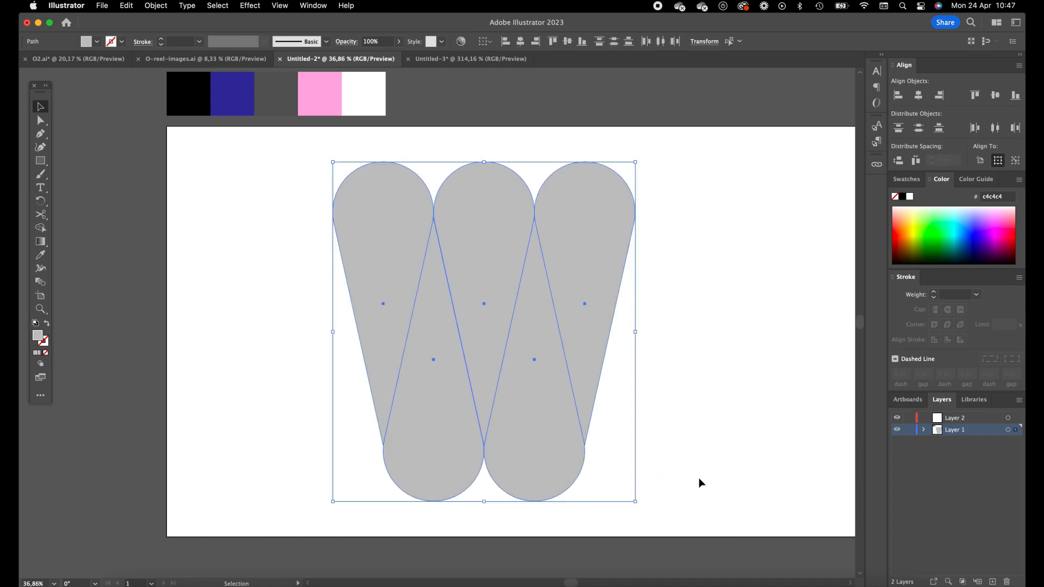
click(312, 6)
click(373, 158)
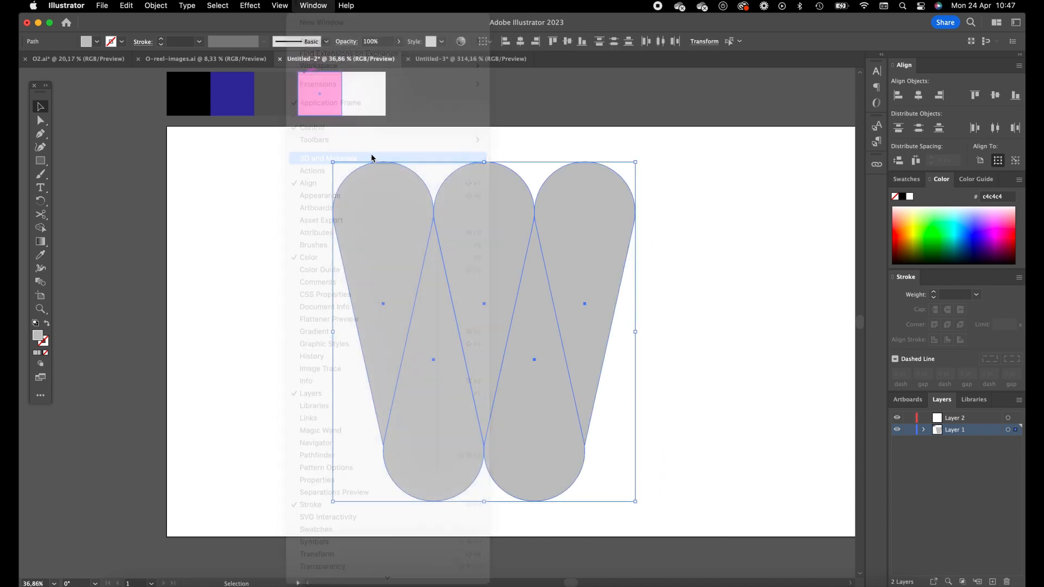
drag(326, 73, 250, 89)
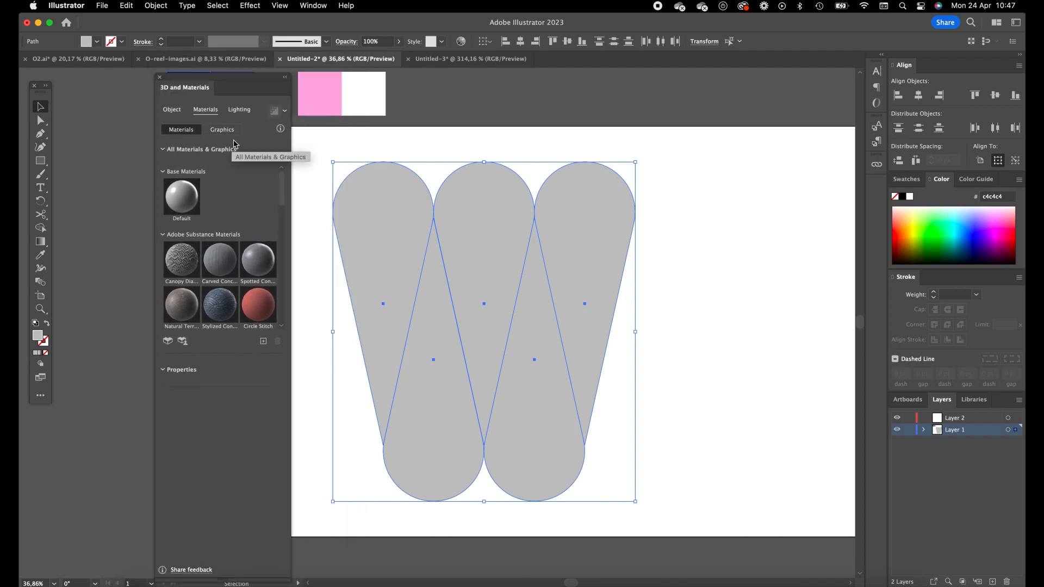
click(172, 109)
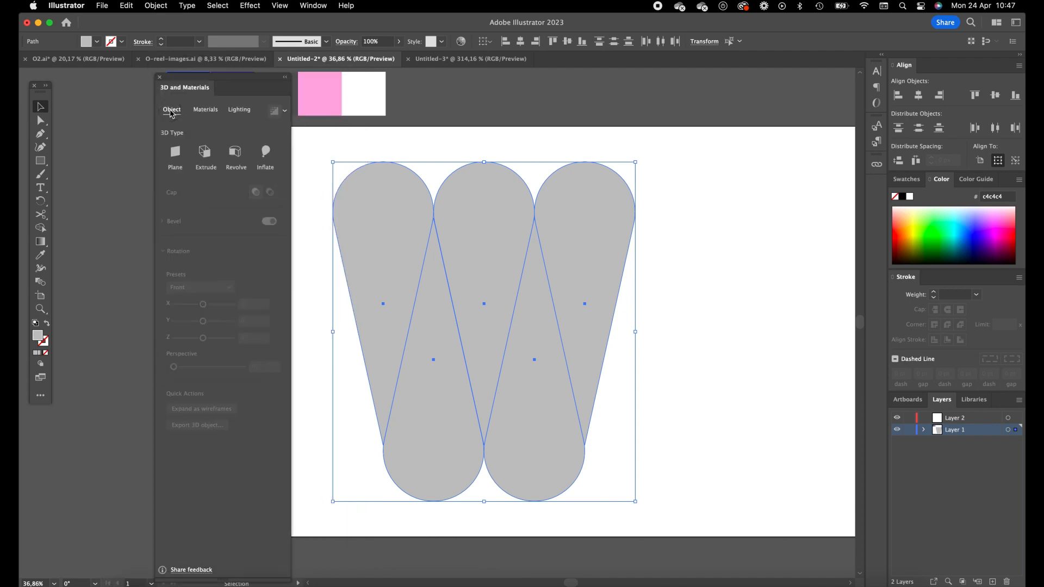
click(266, 157)
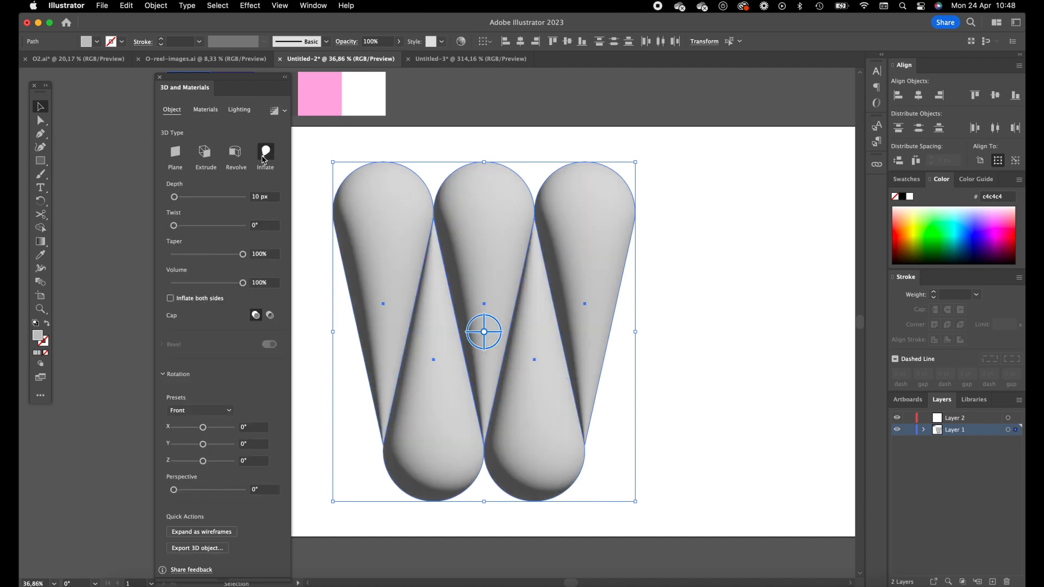
Set the inflated teardrops' default material to a Roughness of 0,55 and a Metallic value of 0,15
click(205, 109)
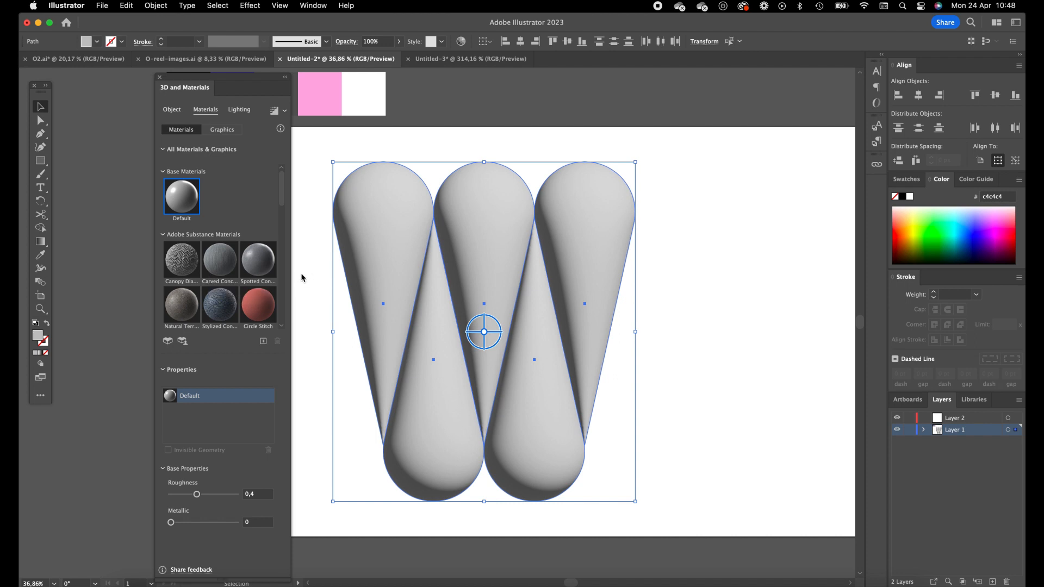
click(255, 493)
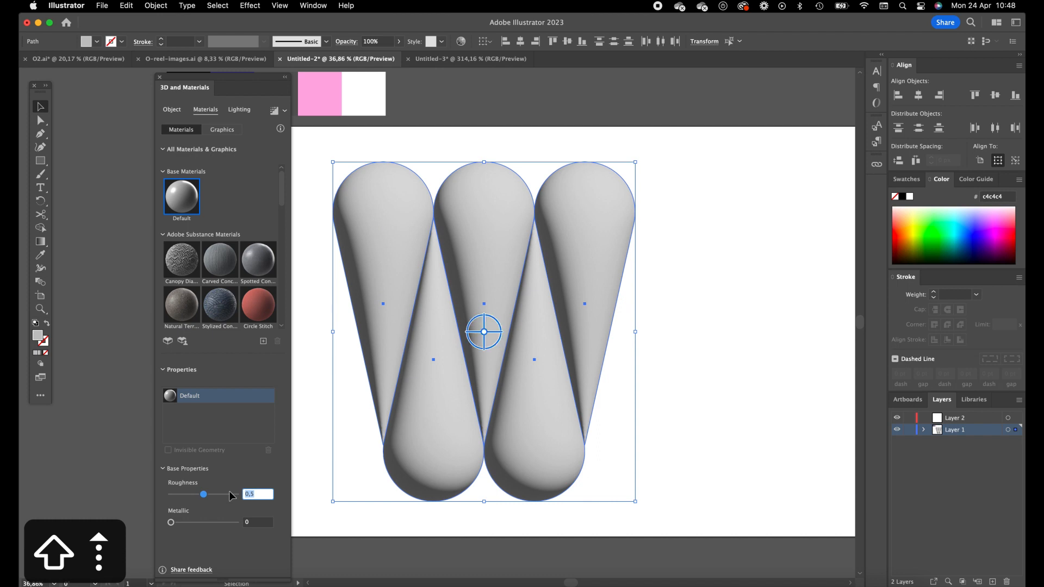
key(Up)
key(Up)
key(Up)
key(Tab)
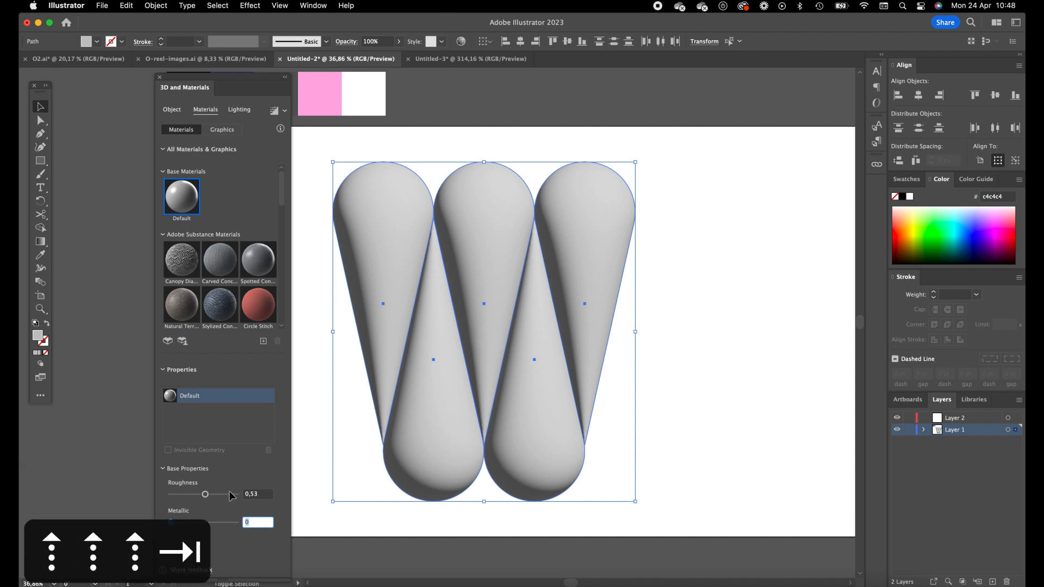
key(shift+Up)
key(Up)
key(Up)
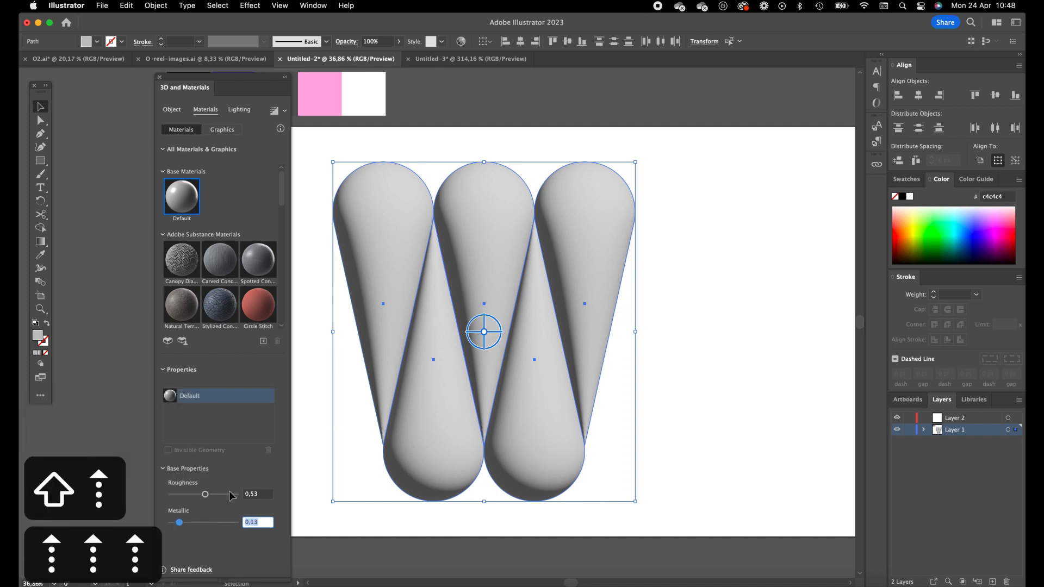
key(Up)
key(Up)
key(Up)
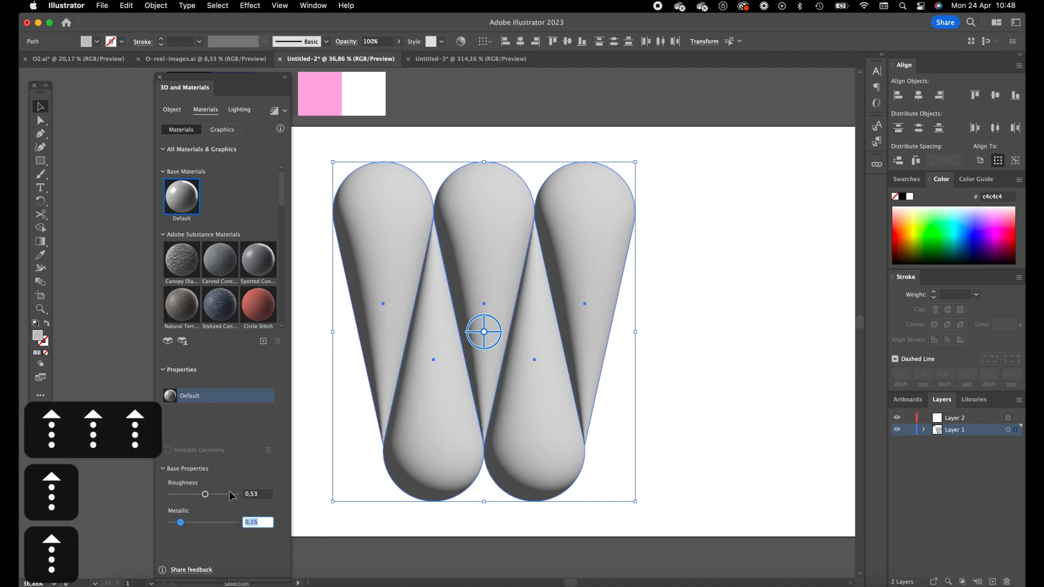
click(264, 495)
key(Up)
key(Up)
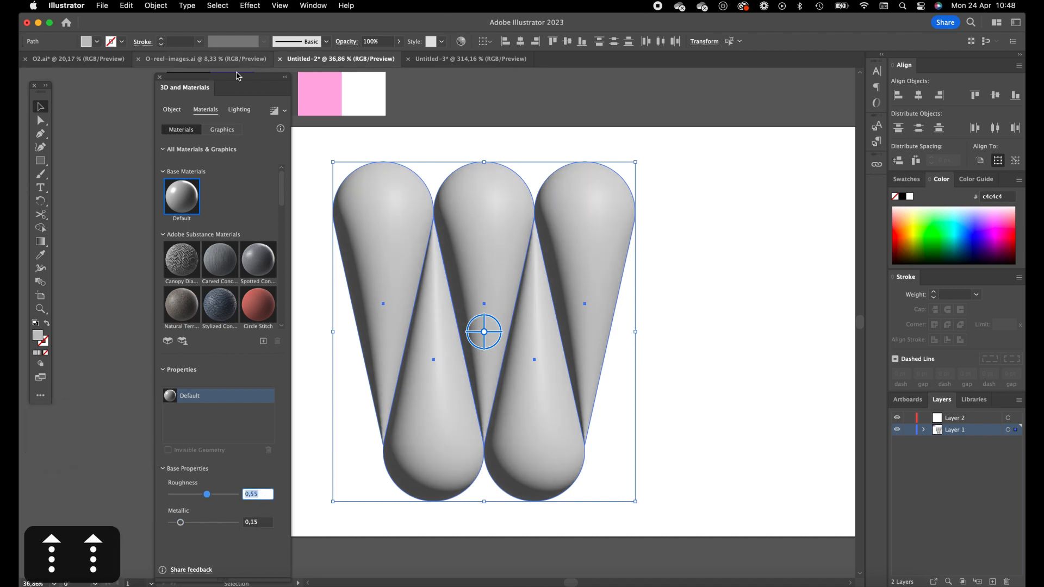
Set the softness of Light 1 to 9% and the ambient light intensity to 1%
click(239, 111)
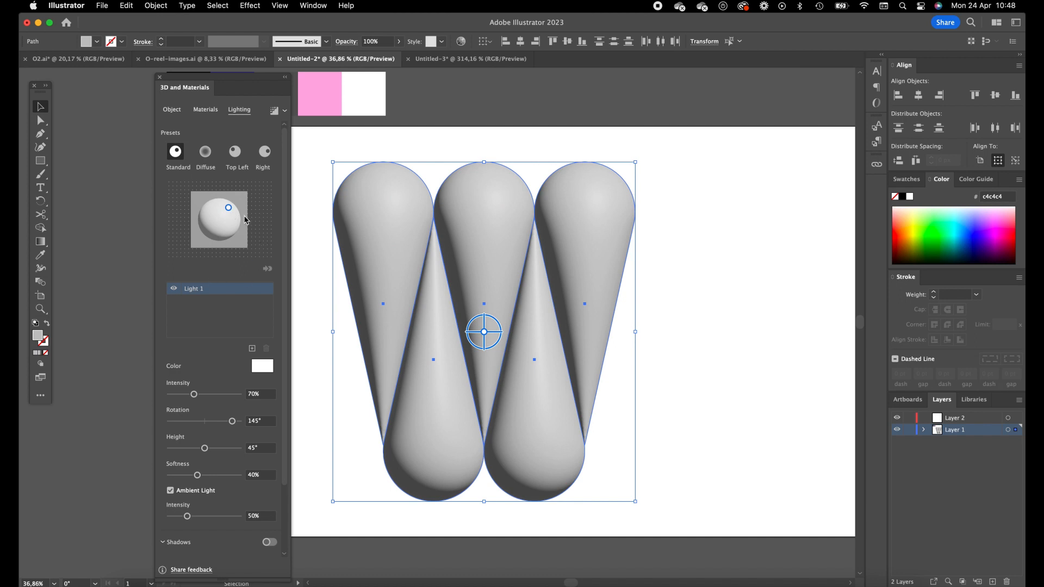
click(272, 395)
click(268, 478)
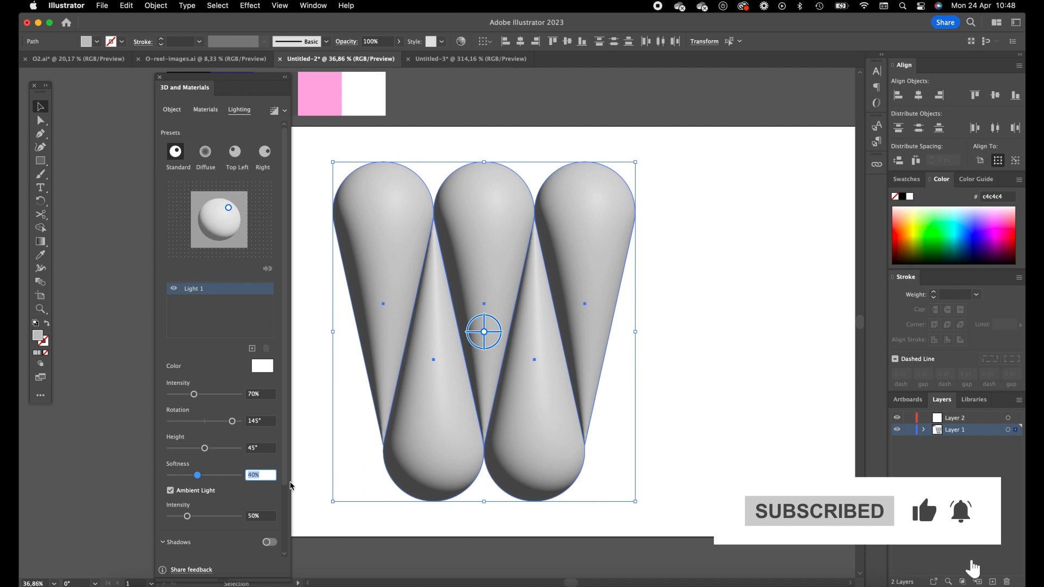
text(9)
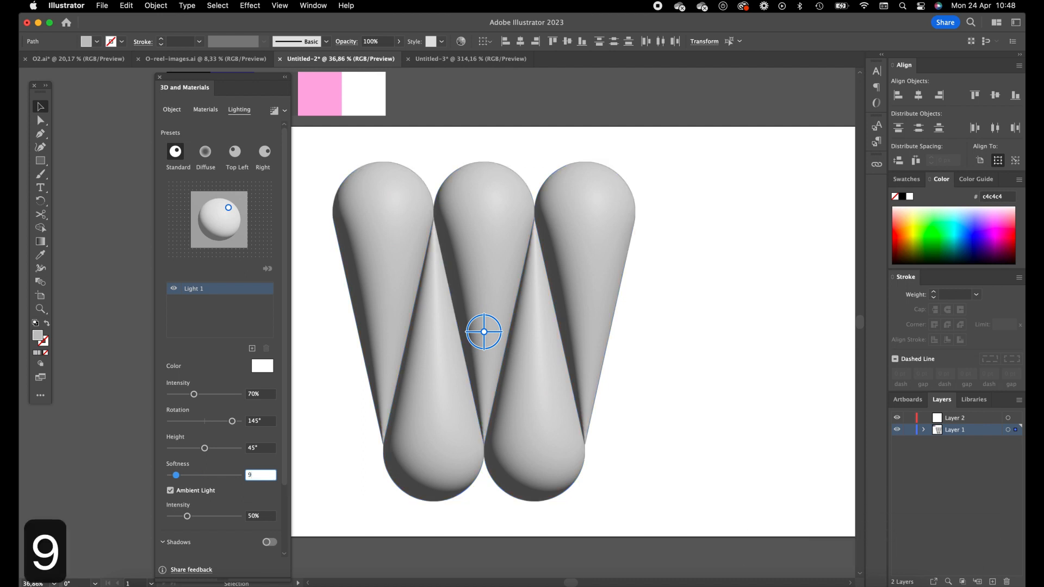
click(264, 518)
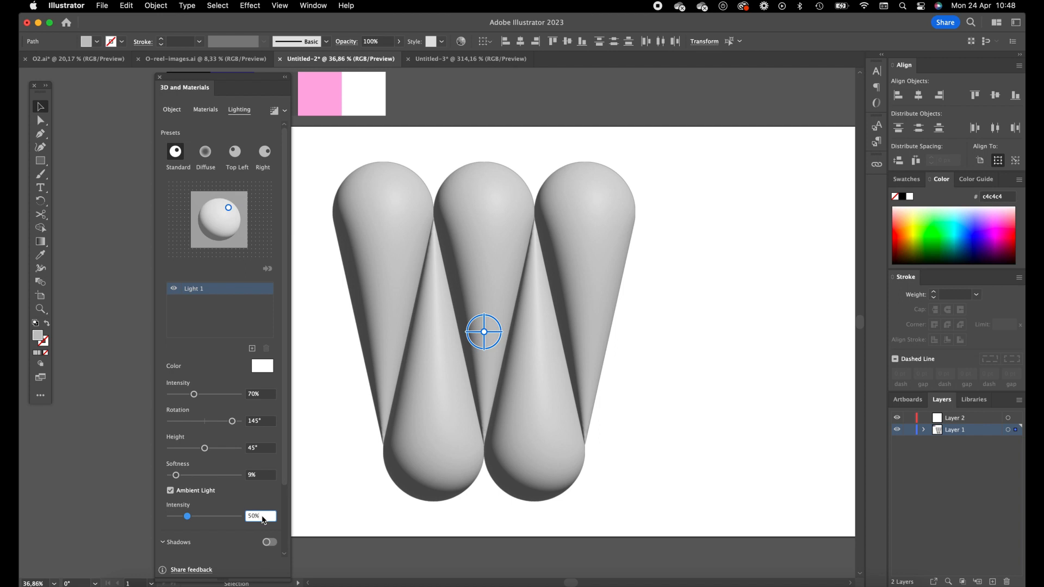
text(1)
key(Tab)
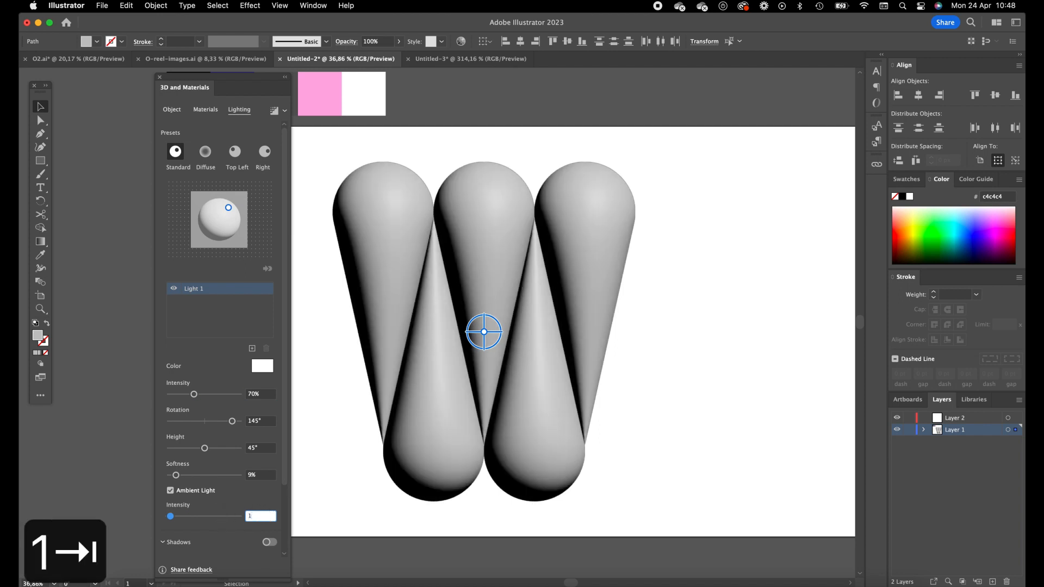
Reposition Light 1 on the preview sphere to a rotation of about 139.5° and a height of about 34°
click(230, 210)
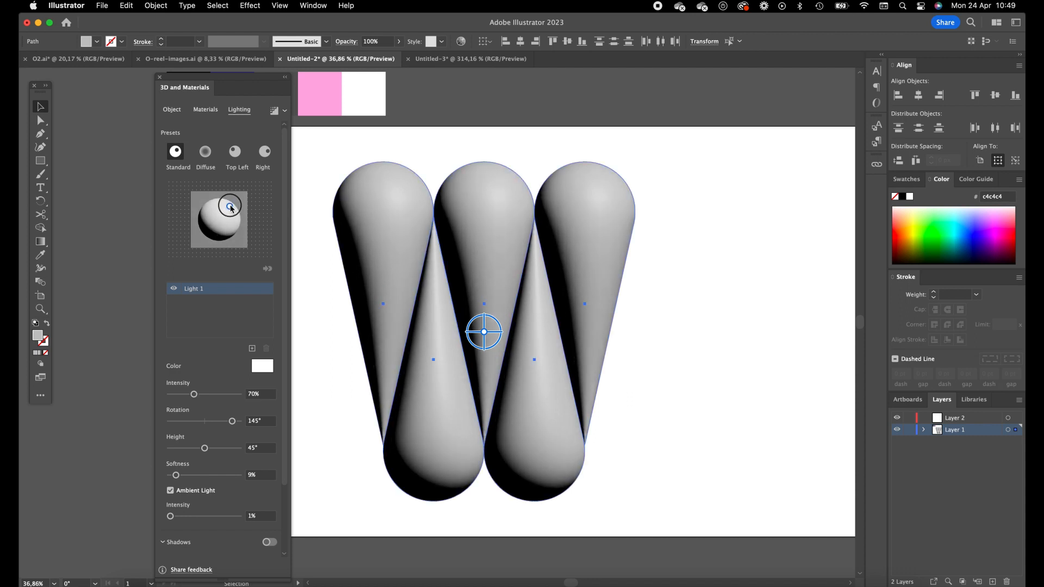
click(232, 209)
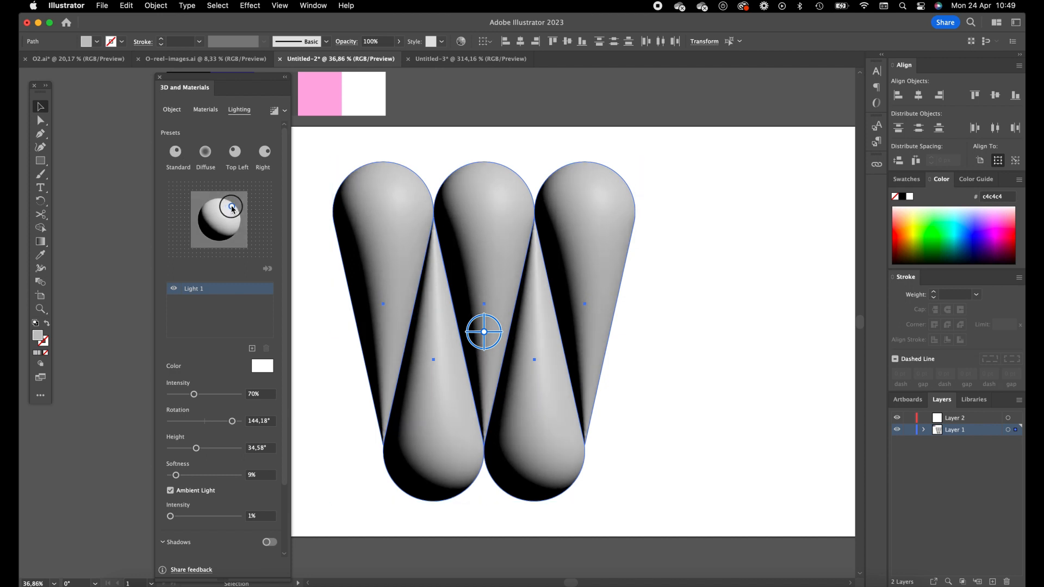
drag(232, 210, 231, 206)
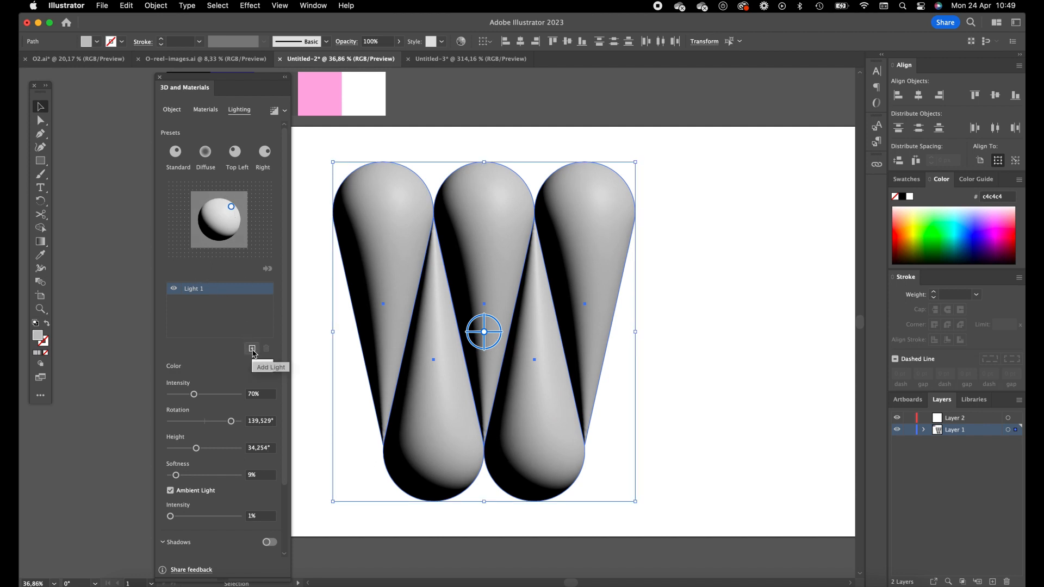
Add a second light on the opposite upper side of the preview sphere, at about -136° rotation, and set its intensity to 15%
click(252, 350)
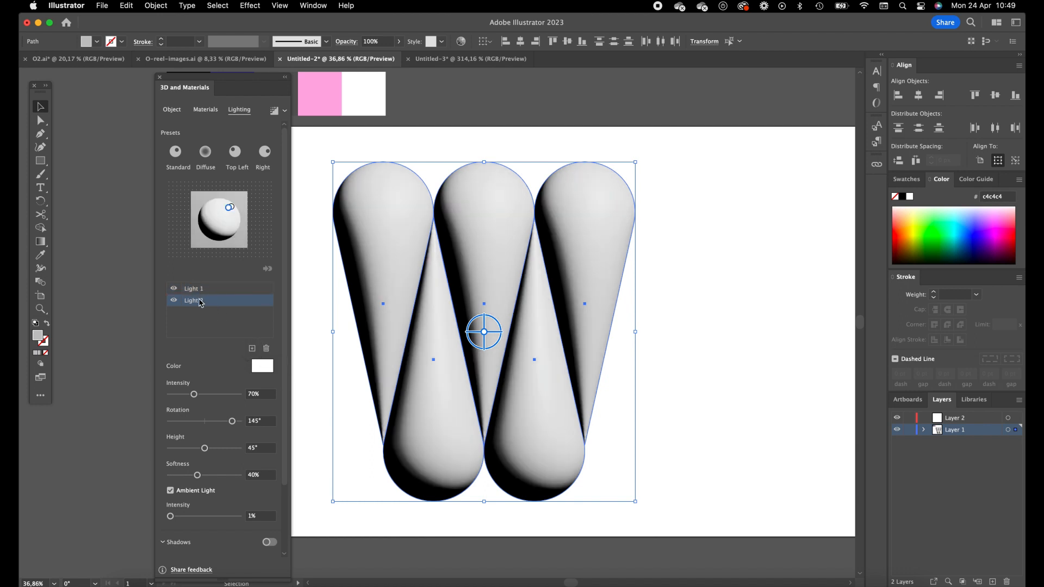
drag(229, 210, 208, 208)
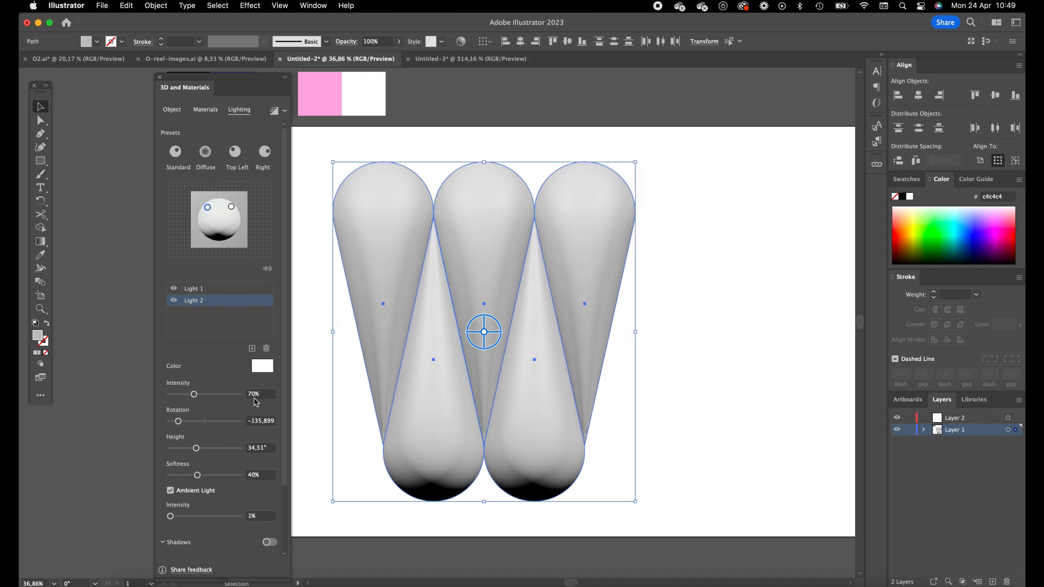
click(254, 393)
text(1)
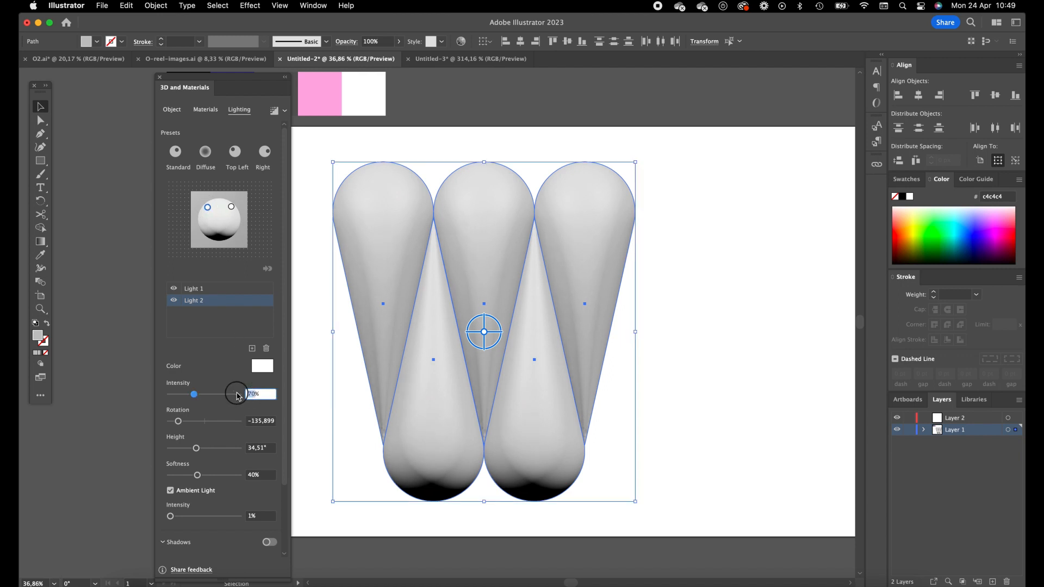
key(Return)
text(5)
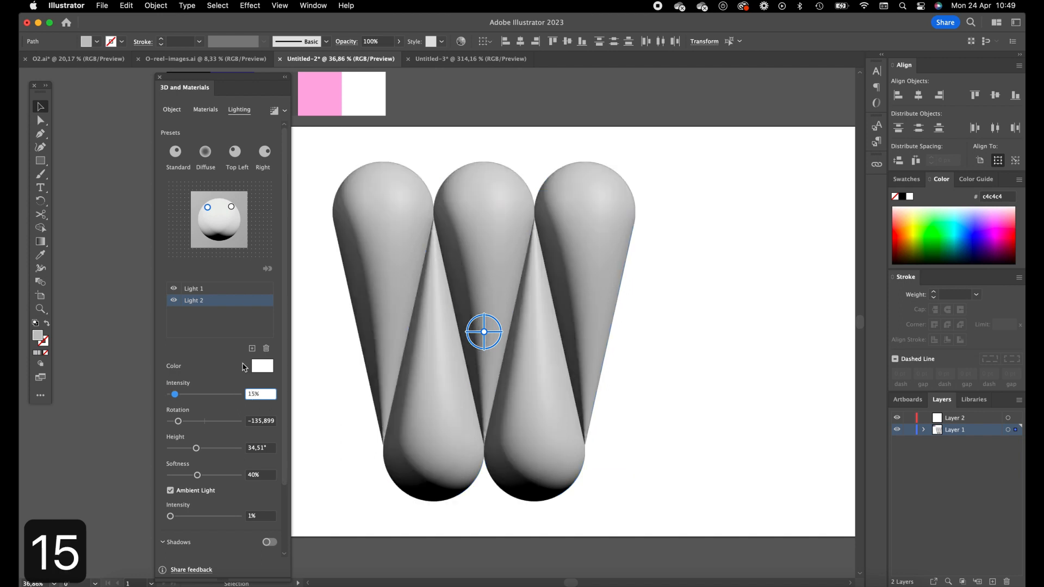
Fine-tune the lights: Light 2 to about -142° rotation and 35° height, Light 1 to about 145.5° rotation and 31° height
click(208, 208)
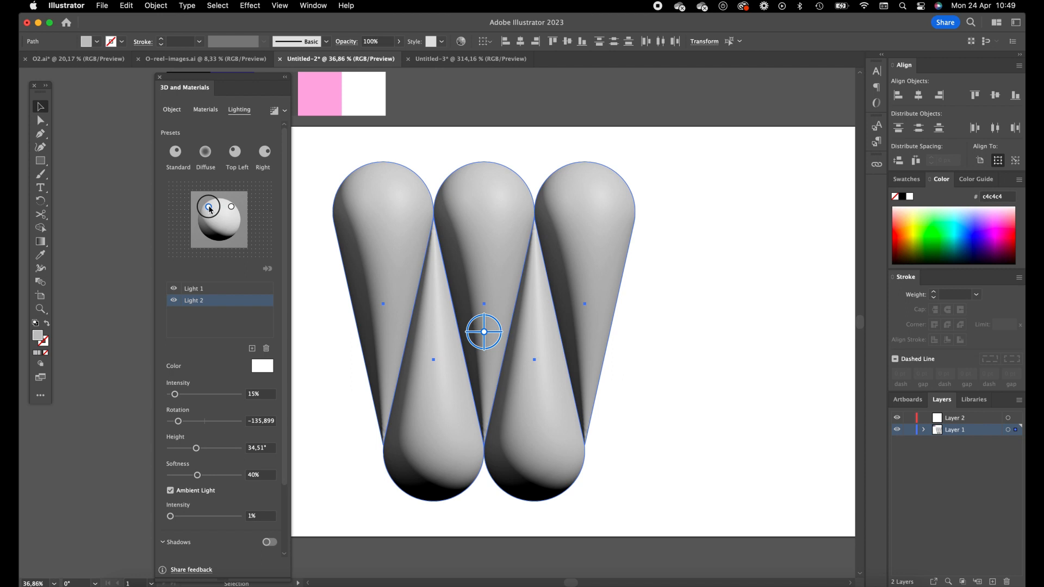
drag(209, 210, 212, 213)
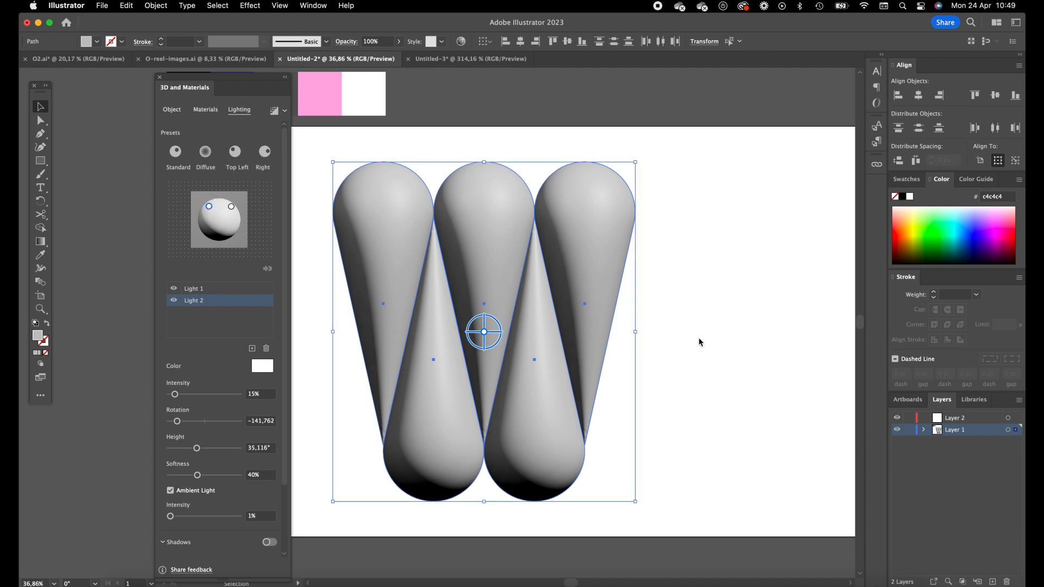
click(232, 208)
drag(233, 205, 233, 204)
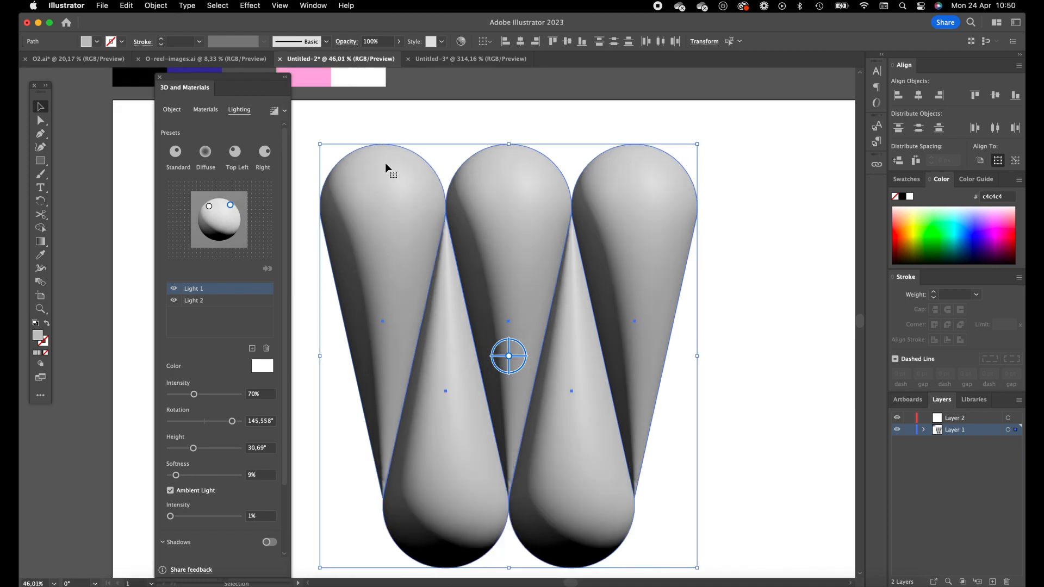
Turn on ray tracing in the render settings with Low quality
click(285, 111)
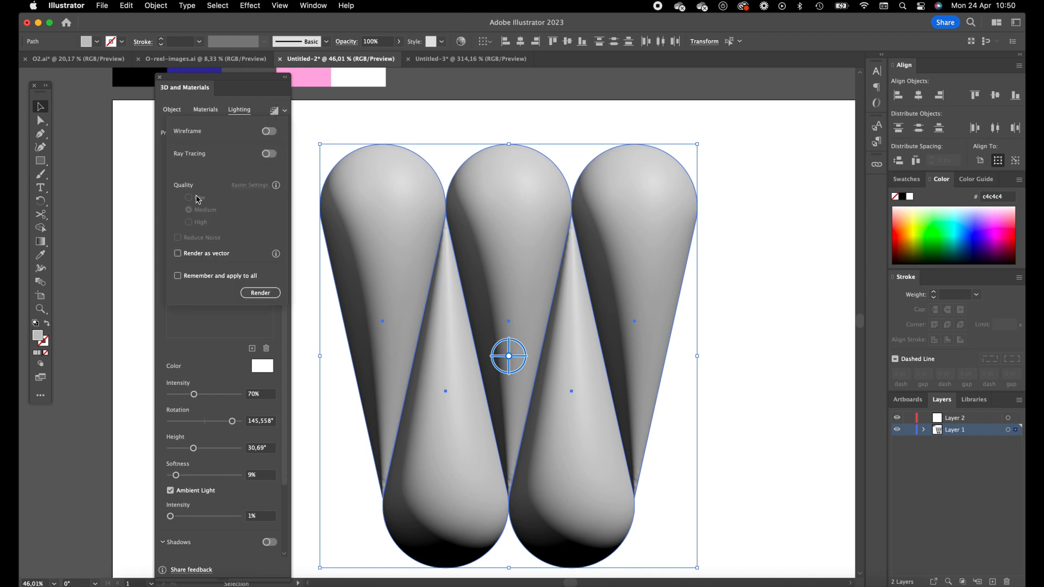
click(269, 153)
click(189, 198)
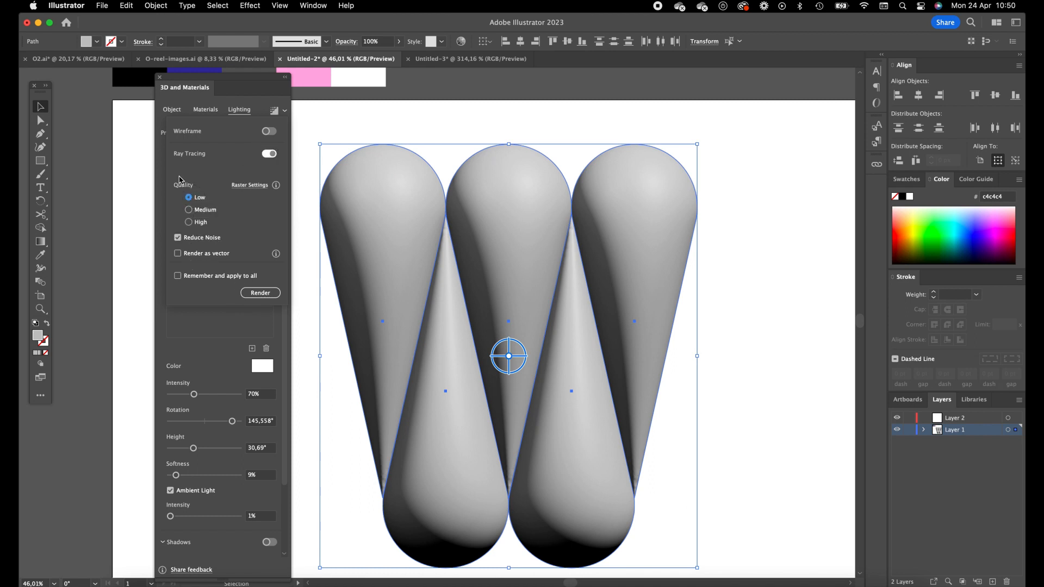
Review the raster effects resolution options, keep Screen (72 ppi), and set the ray tracing quality to Low
click(252, 185)
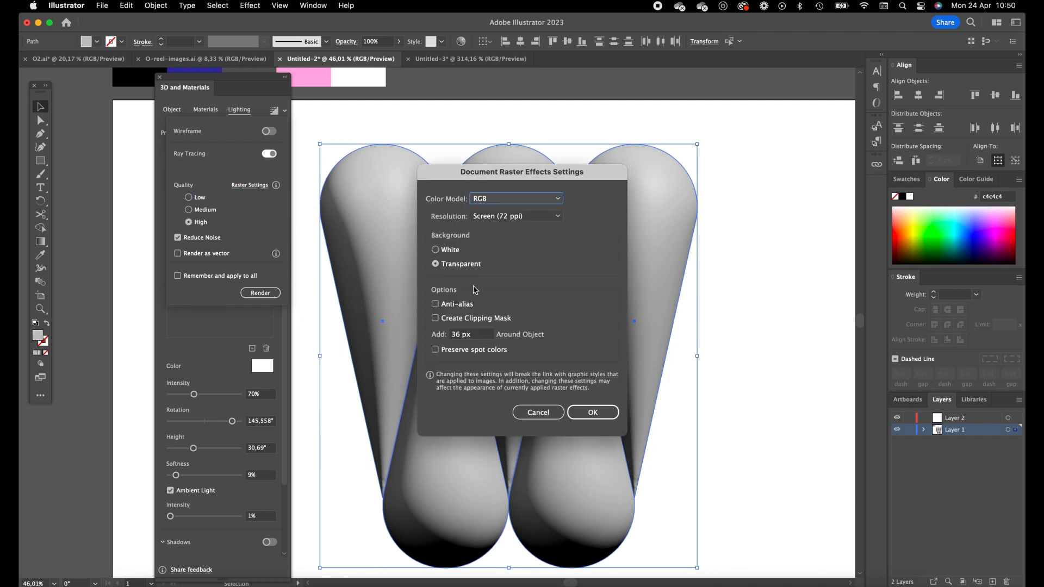
click(519, 217)
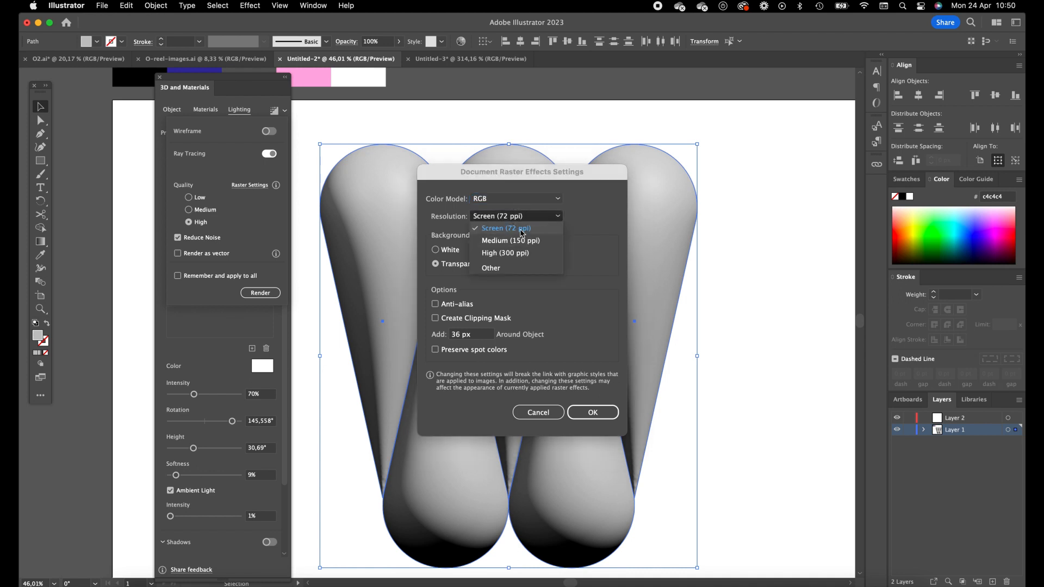
click(598, 264)
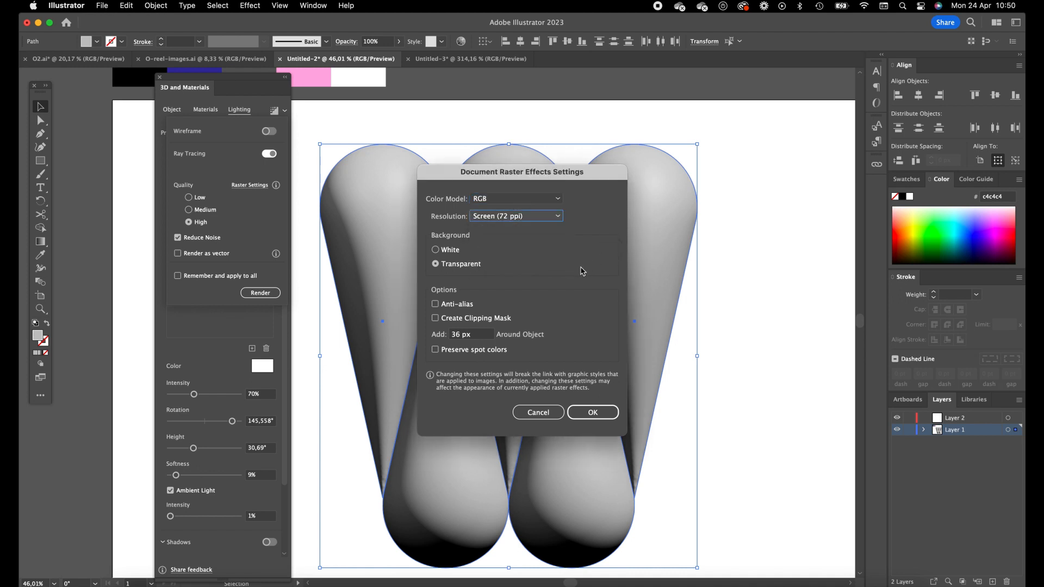
click(528, 216)
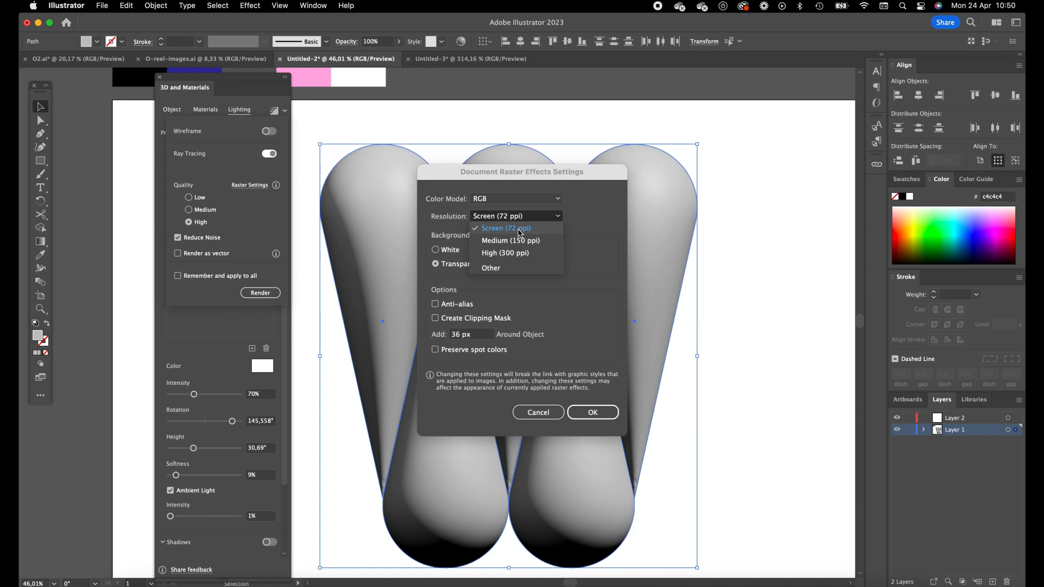
click(575, 241)
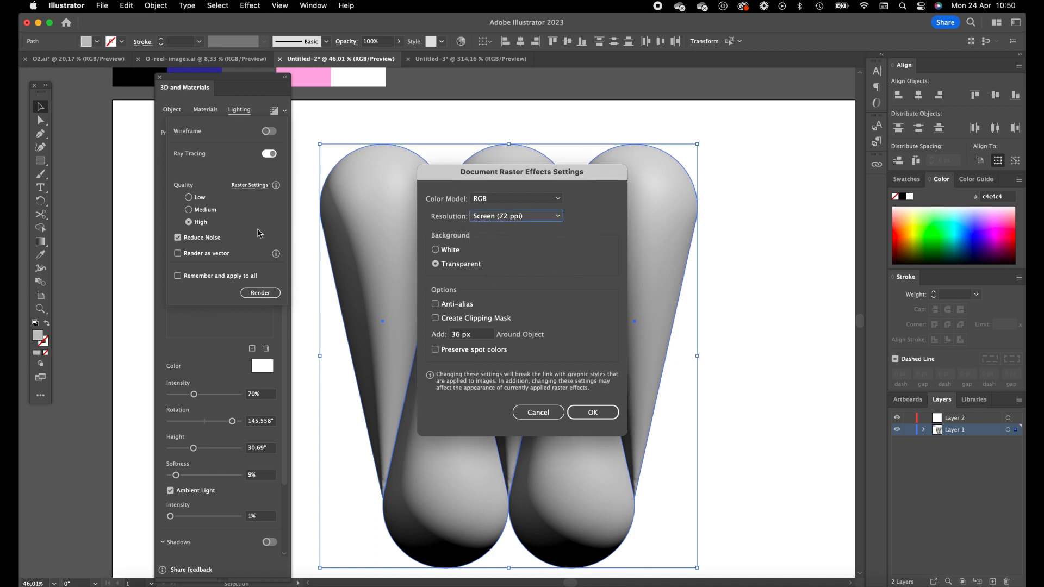
click(597, 415)
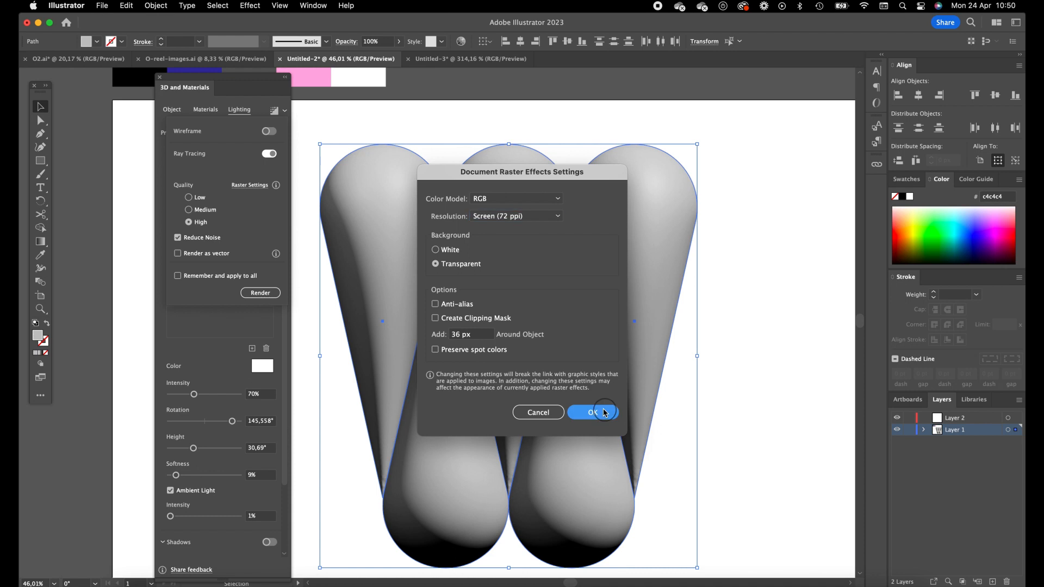
click(188, 197)
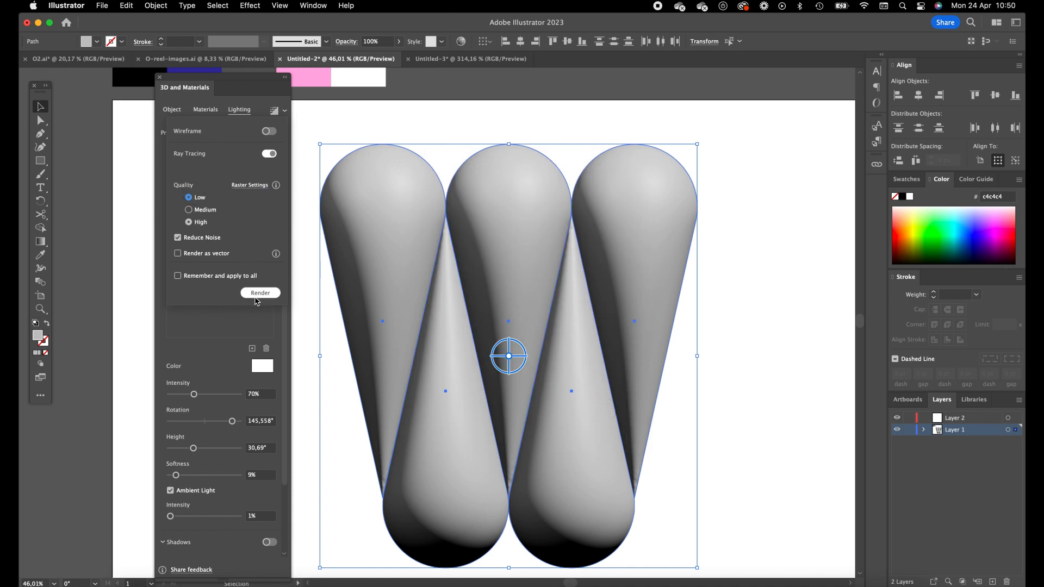
Choose Low ray tracing quality after trying High, and render the W
click(188, 221)
click(188, 197)
click(264, 294)
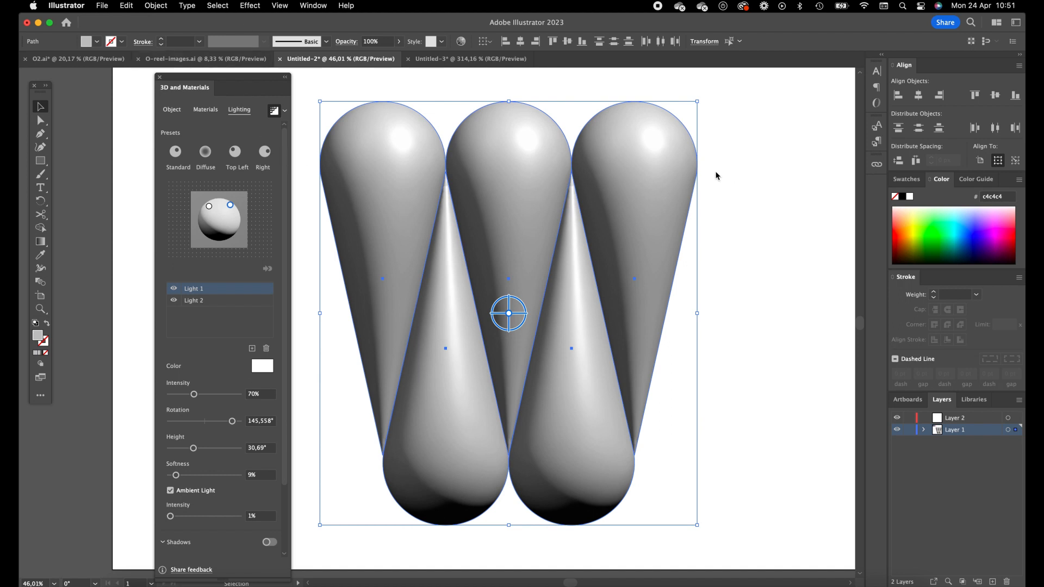
scroll(737, 177, left, 2)
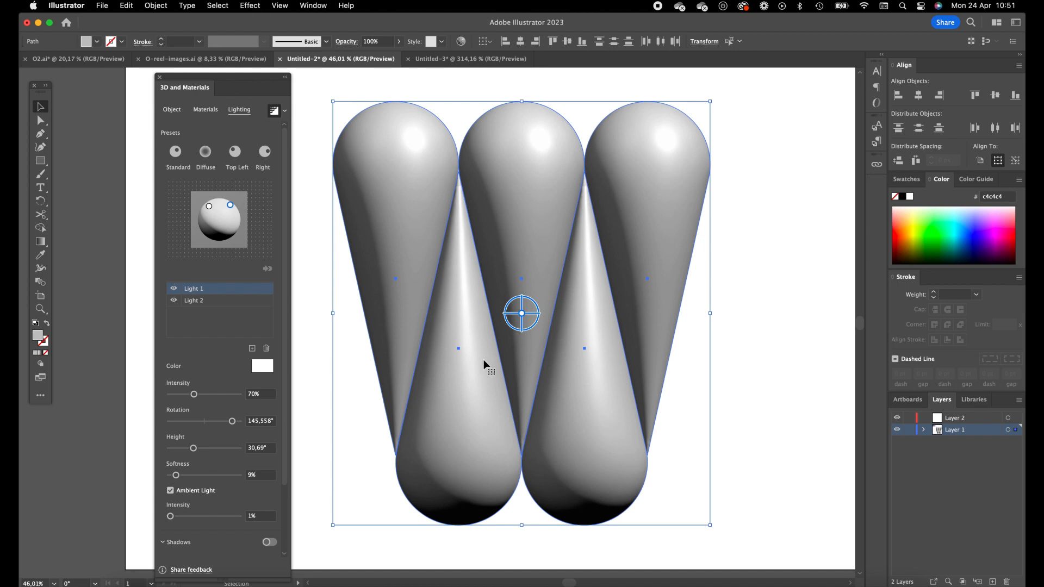
Combine the five teardrop shapes into one compound path and deselect it
click(157, 7)
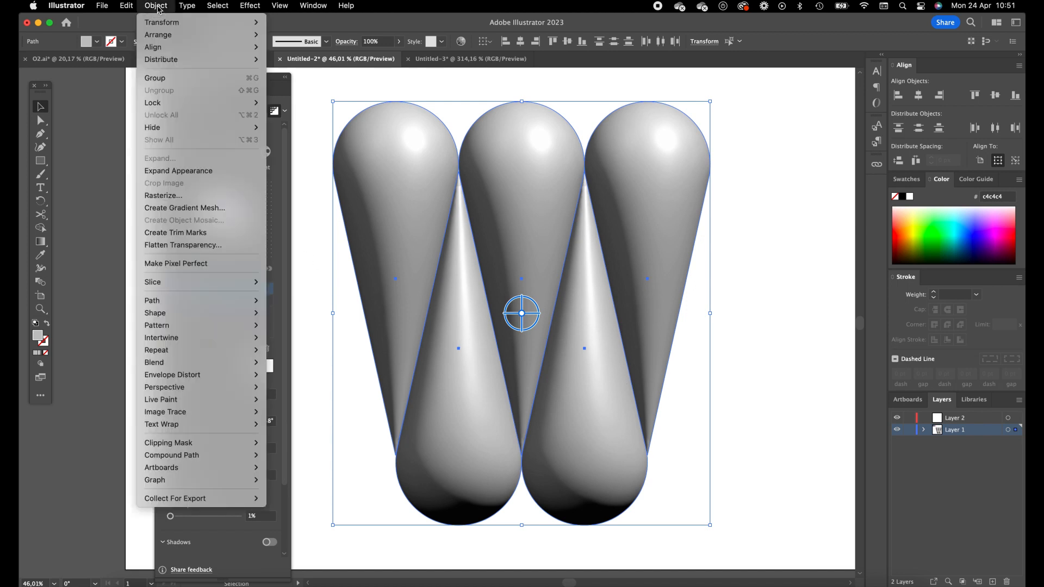
mouse_move(184, 455)
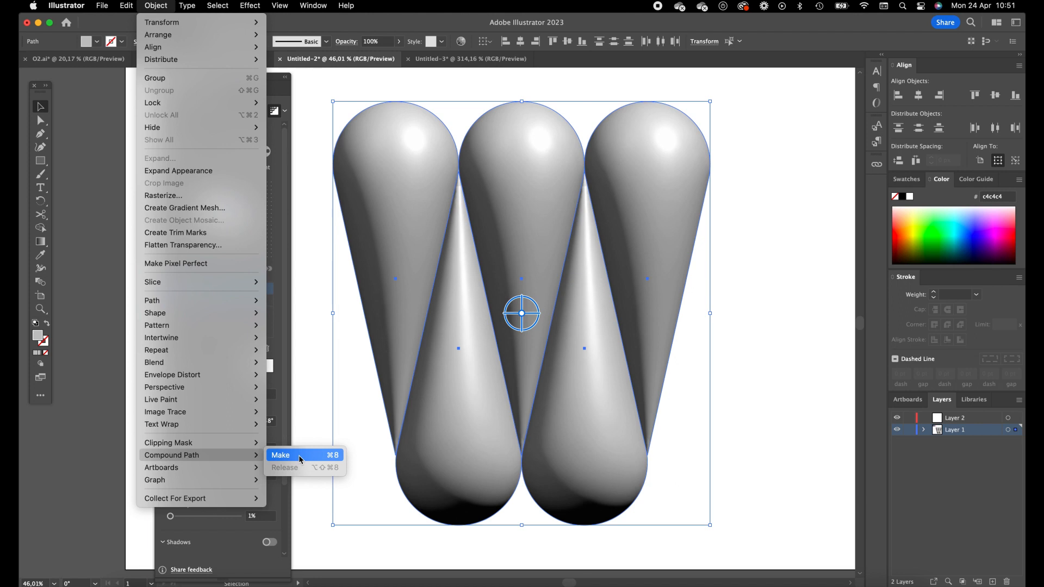
click(281, 457)
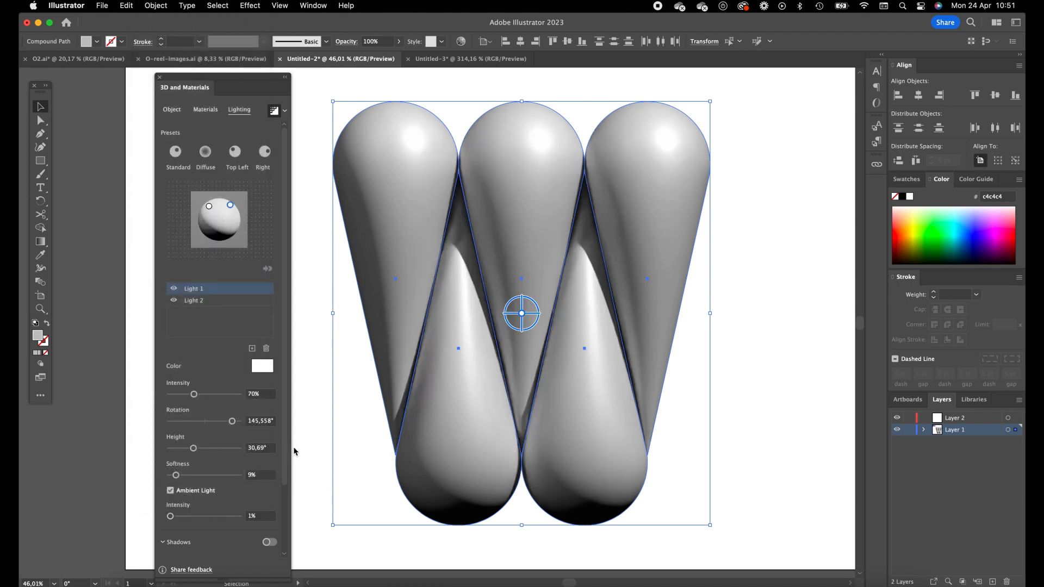
click(787, 400)
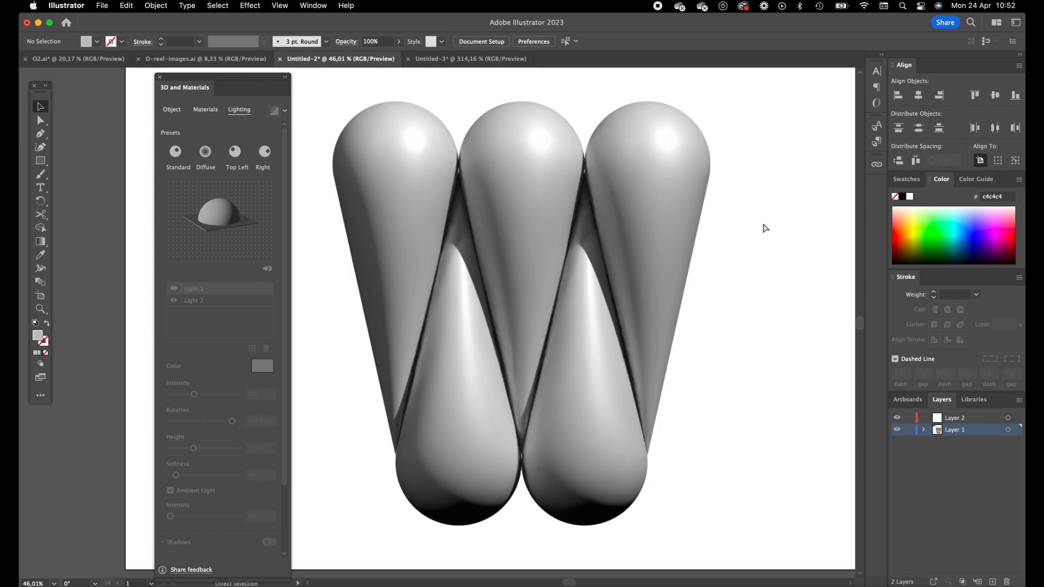
Cut the row of five colour swatch squares lying above the artboard
key(super+minus)
drag(670, 178, 342, 362)
click(717, 374)
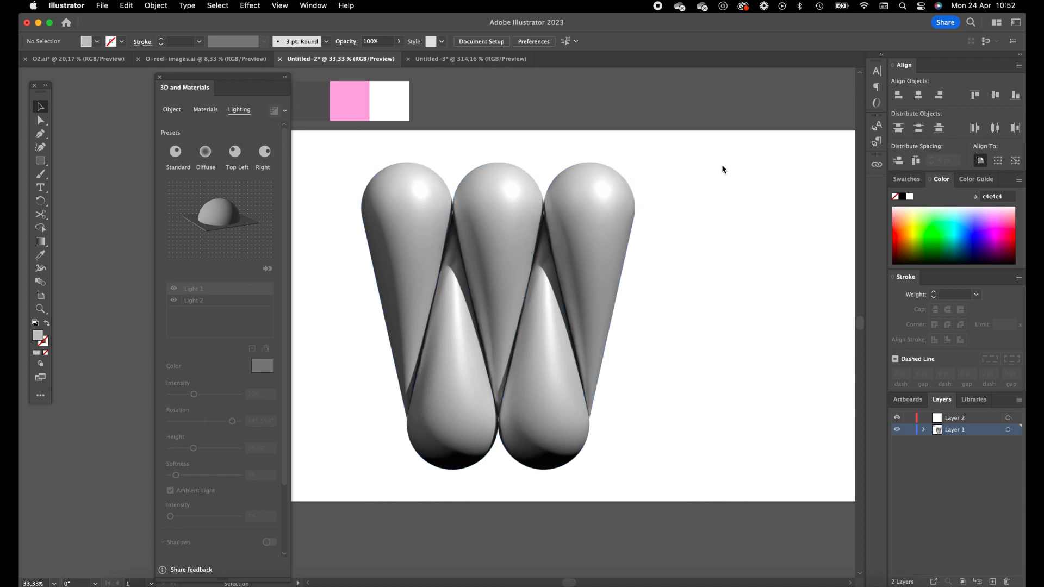
scroll(652, 163, left, 5)
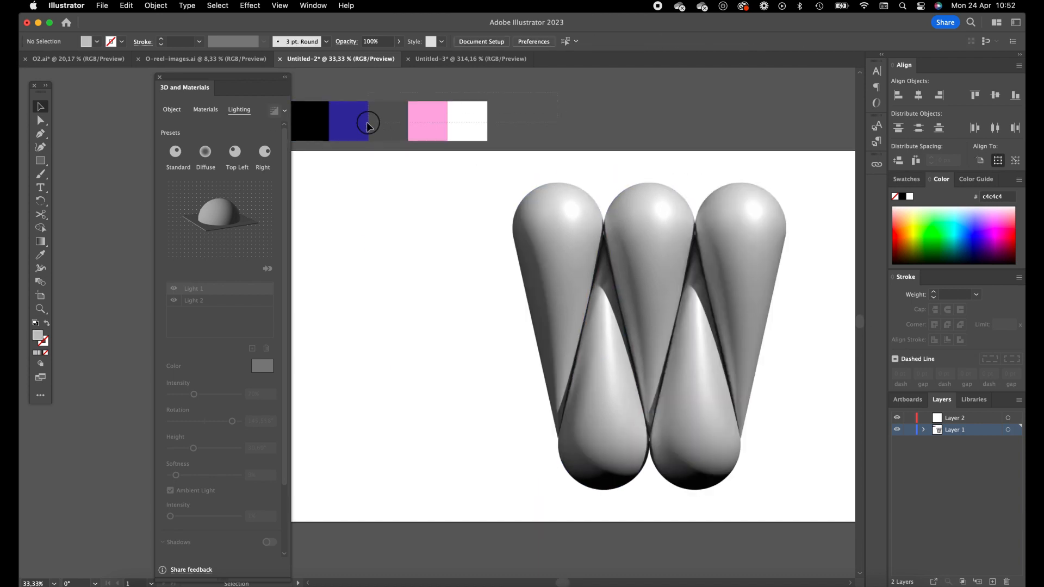
drag(288, 140, 289, 139)
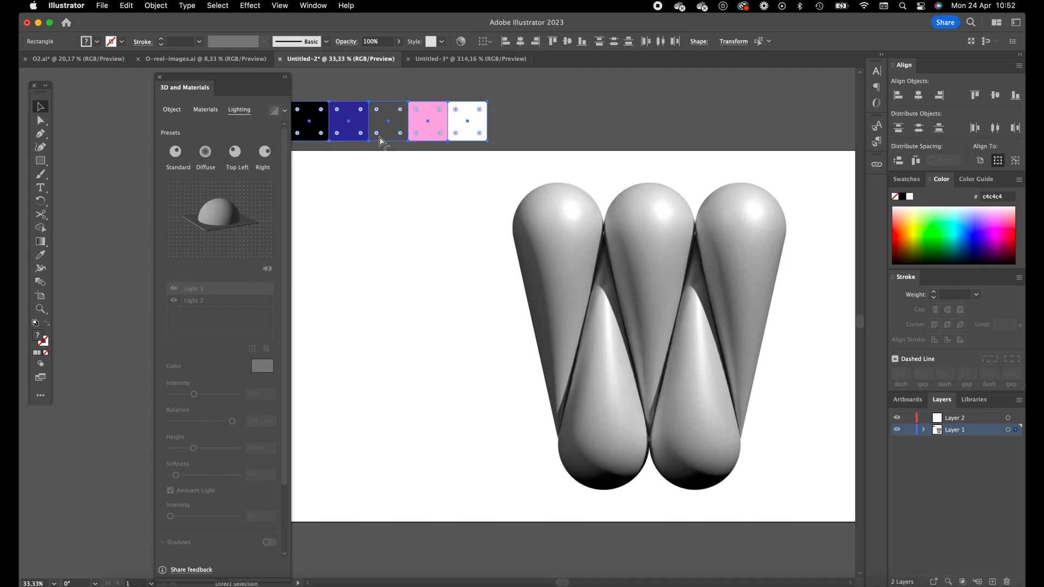
key(super+x)
key(space)
drag(654, 173, 541, 160)
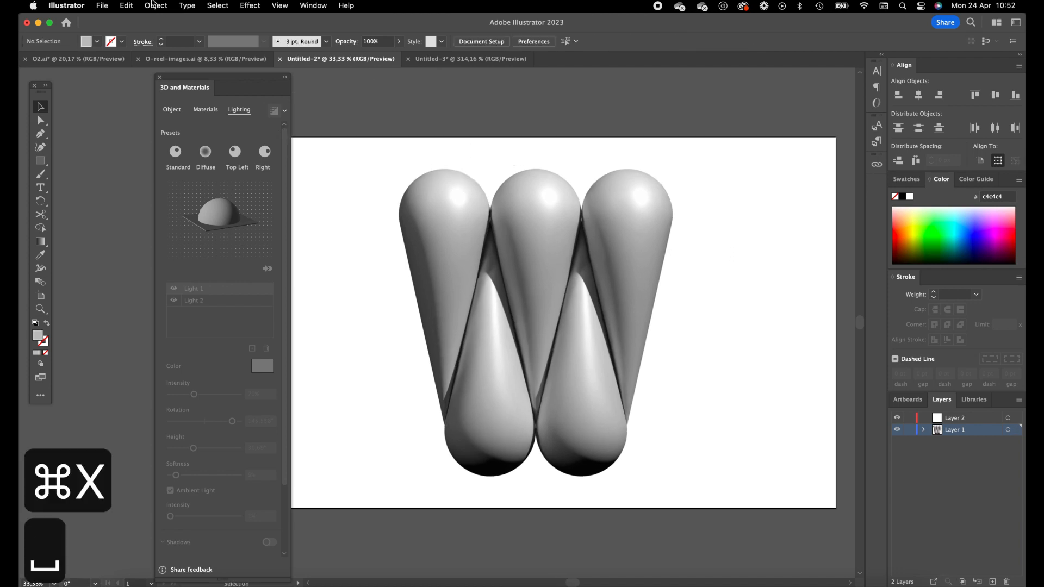
Export the artwork as a PNG named W-3d_illustrator at High (300 ppi) resolution with a transparent background
click(103, 5)
mouse_move(209, 257)
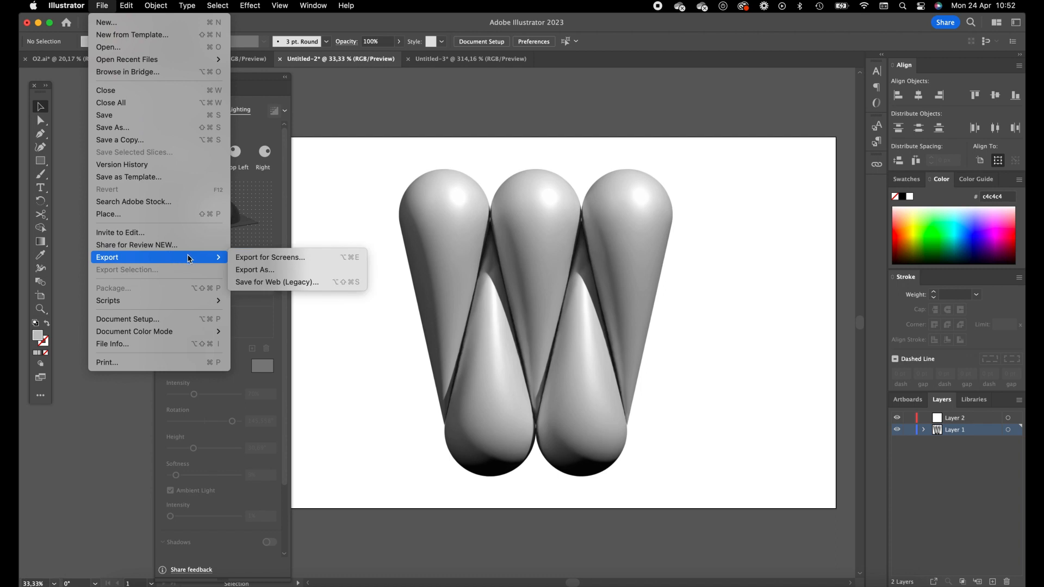
click(266, 271)
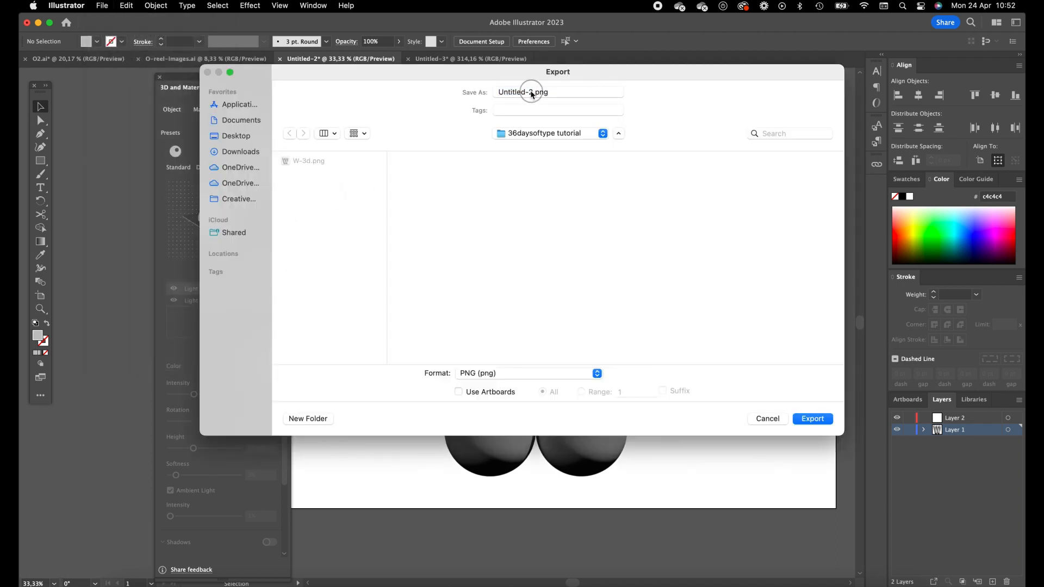
text(W-)
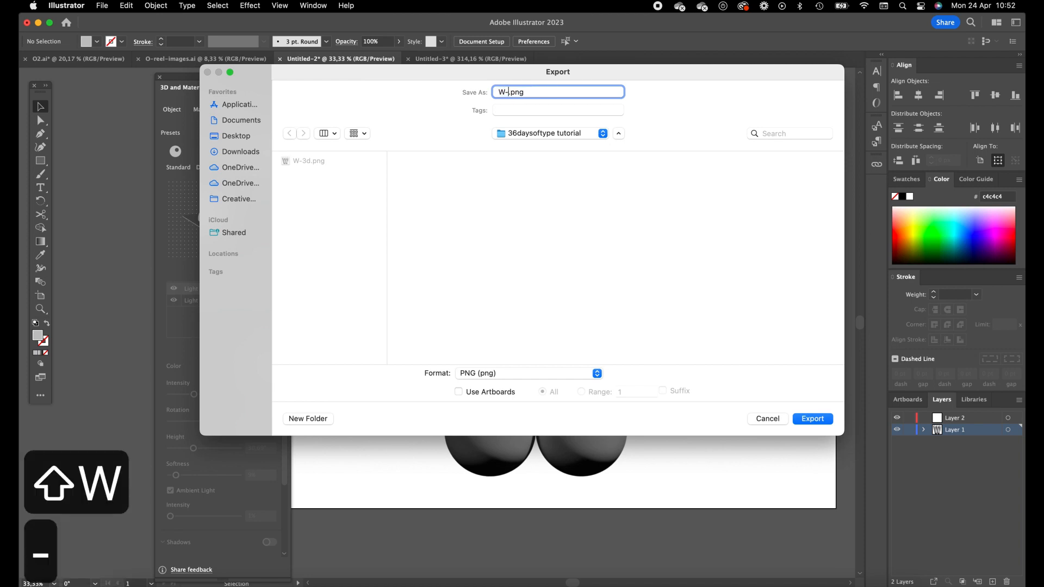
text(#)
key(BackSpace)
text(3d)
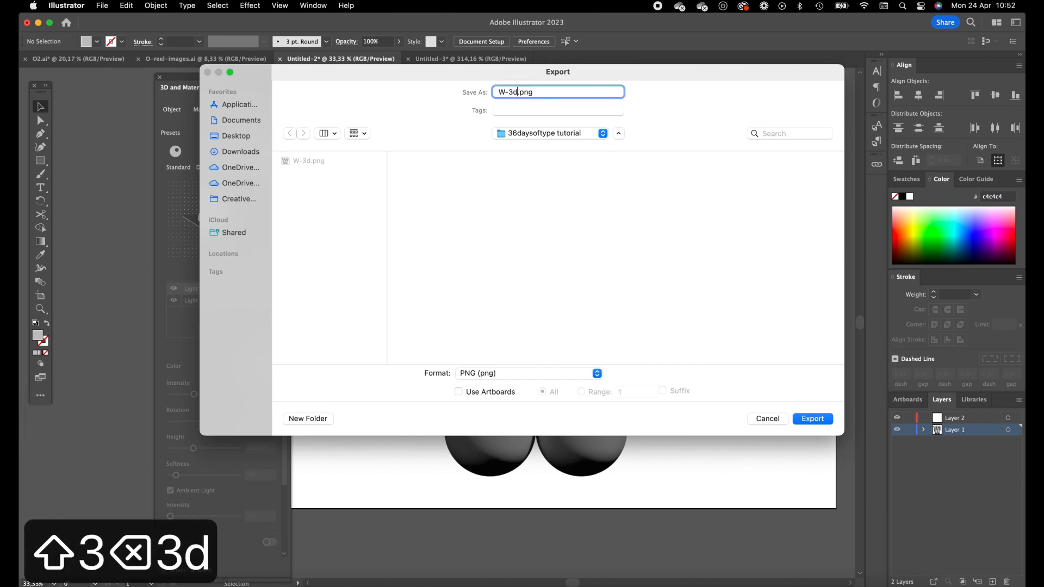
text(_illustrator)
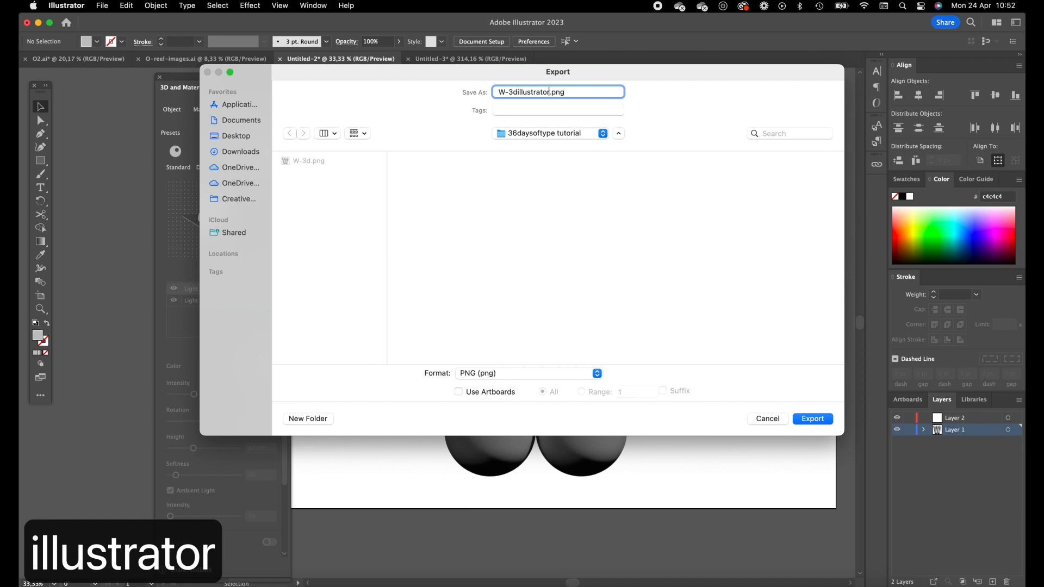
click(820, 419)
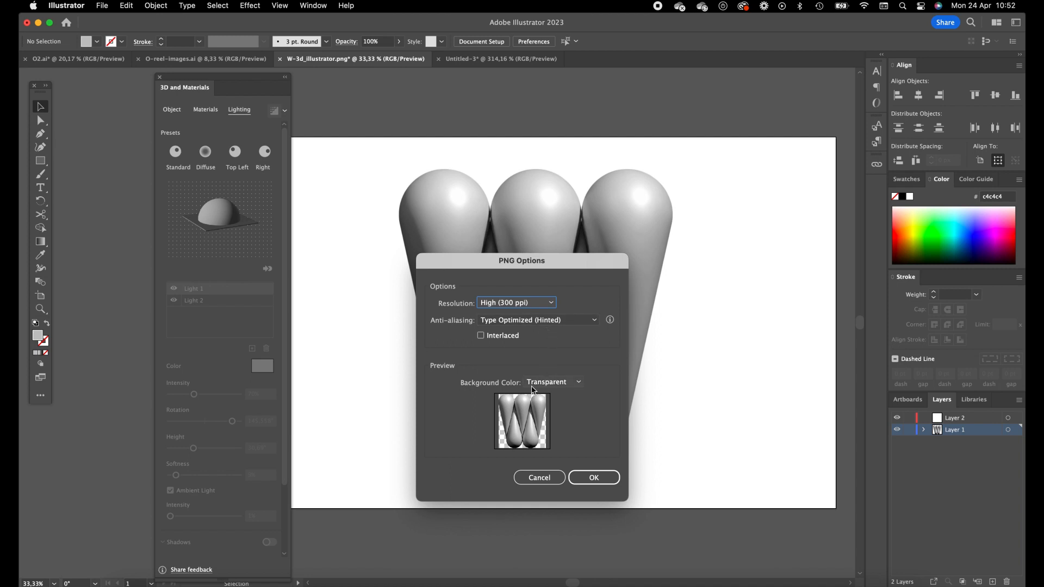
click(595, 477)
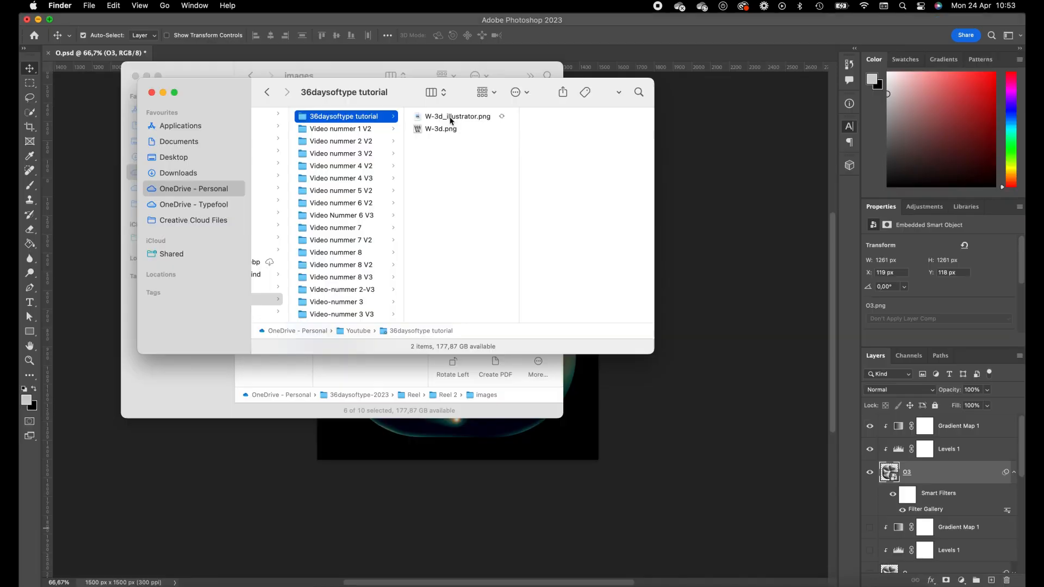
Open W-3d_illustrator.png from the 36daysoftype tutorial folder in Adobe Photoshop 2023
click(446, 130)
click(438, 117)
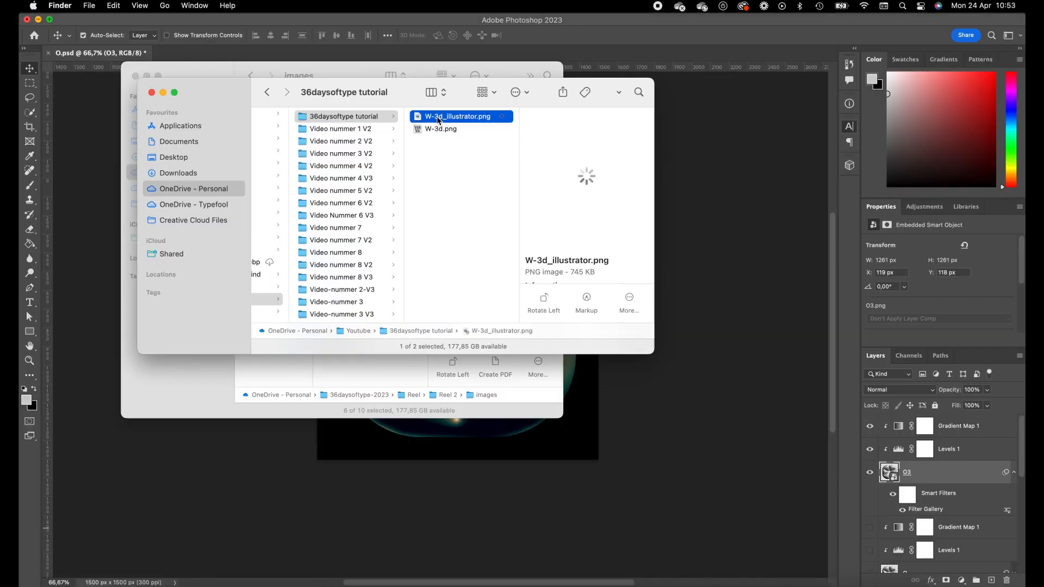
right_click(438, 118)
mouse_move(492, 136)
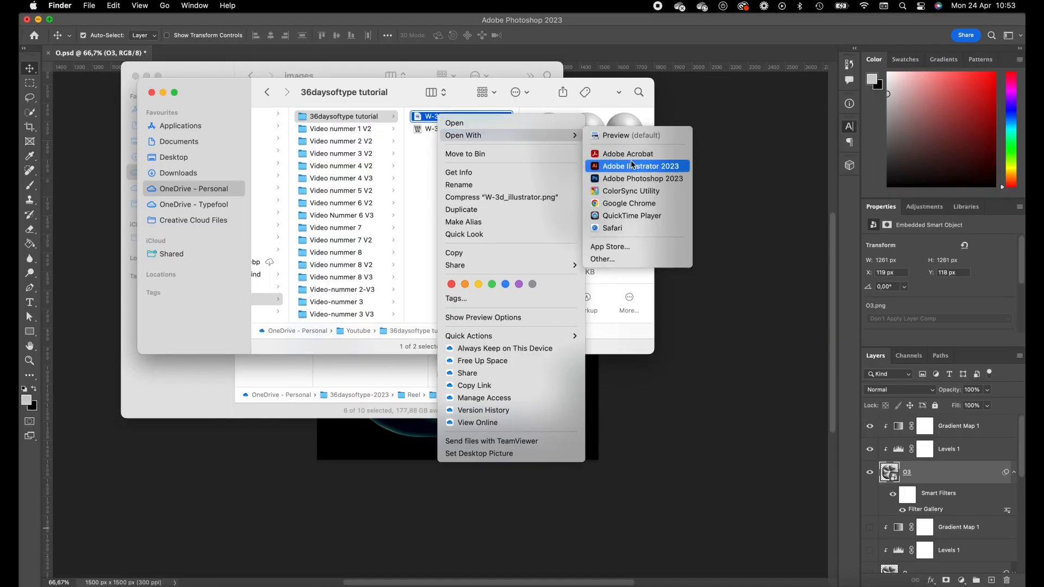
click(634, 178)
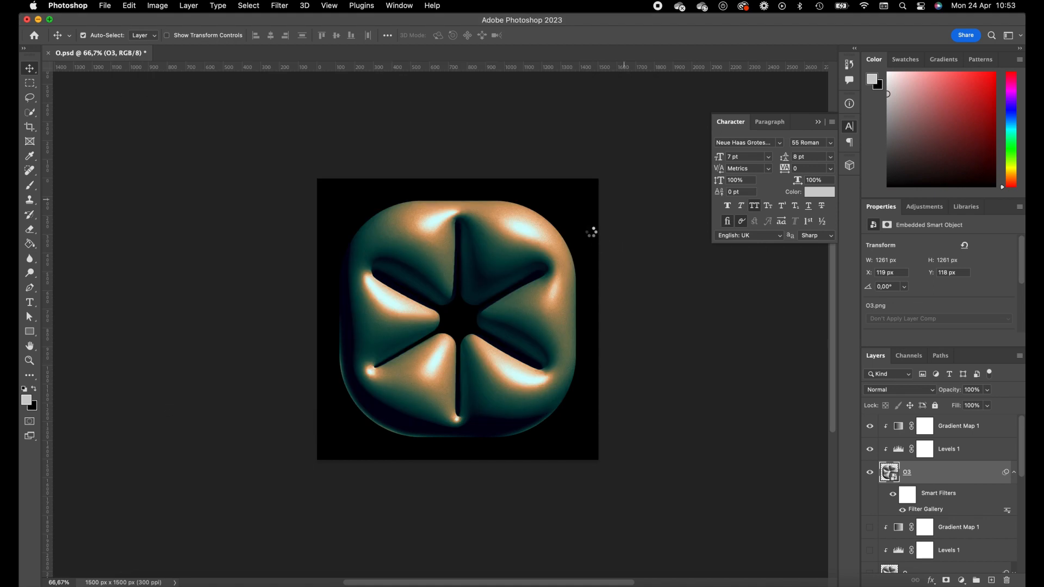
Scale the W layer down around its centre to about 89% width and 90% height
key(super+t)
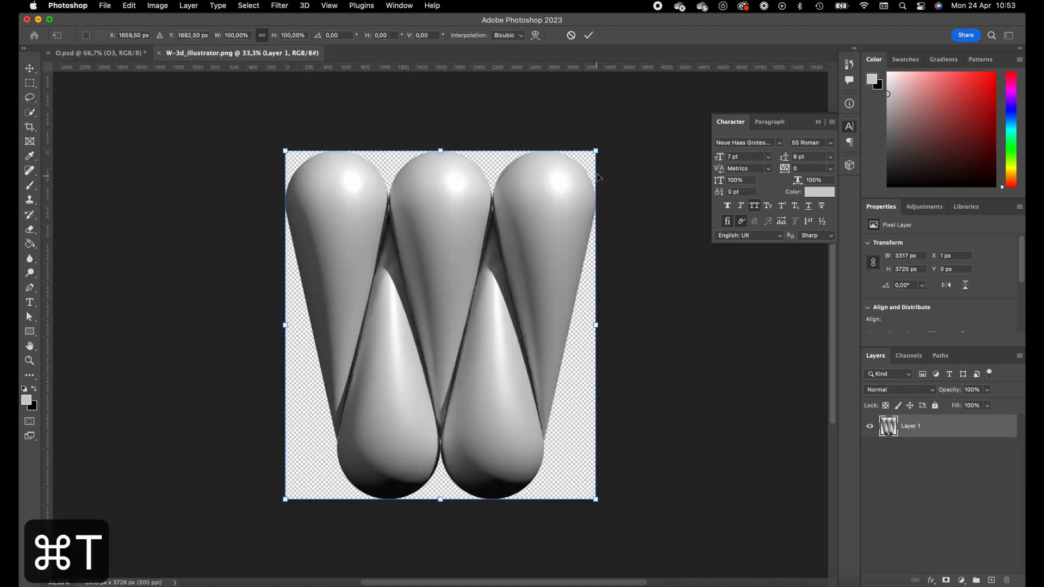
drag(594, 153, 578, 167)
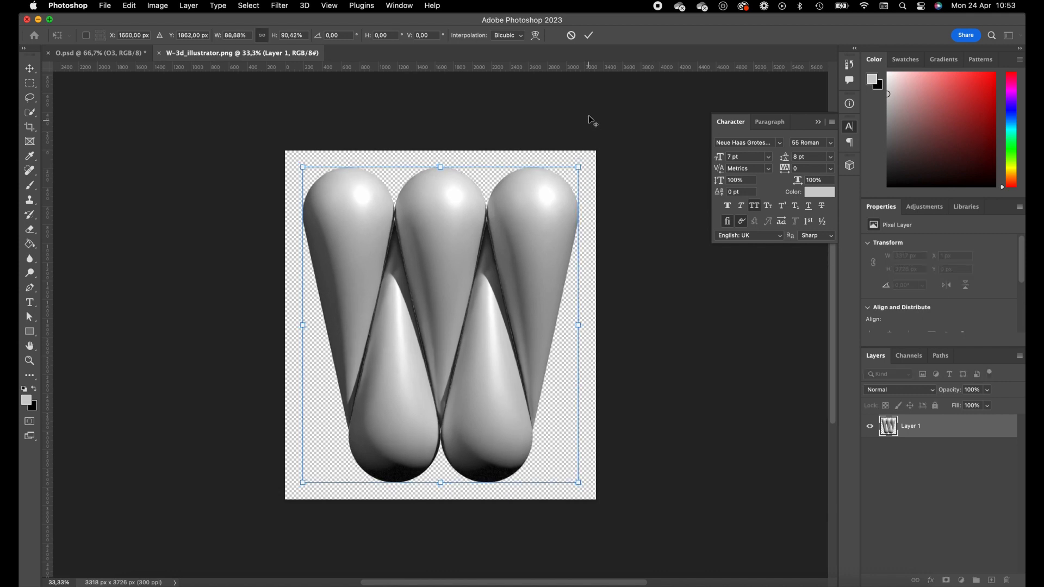
click(591, 35)
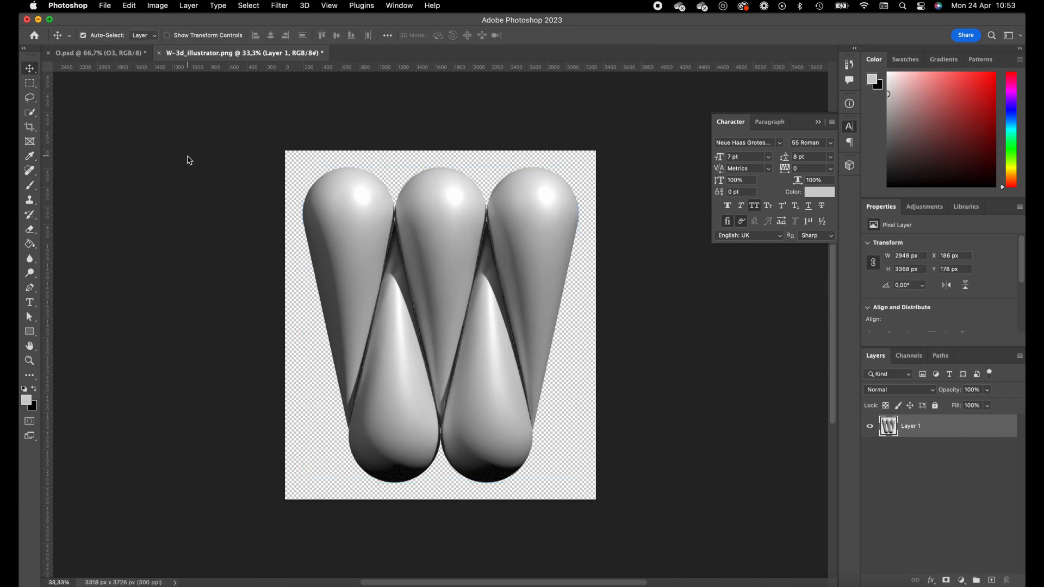
Convert Layer 1 into a smart object
click(911, 454)
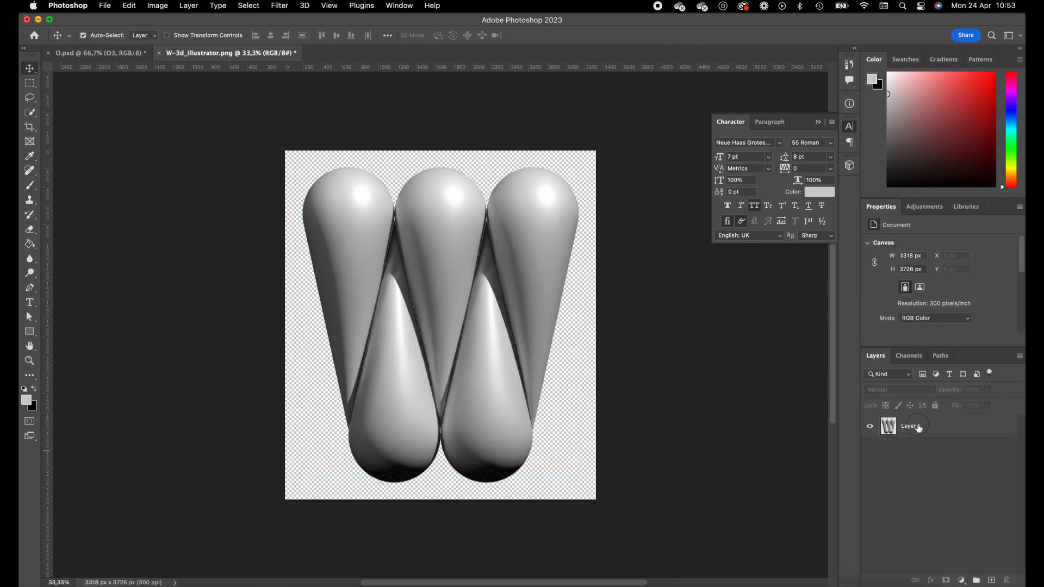
right_click(918, 429)
click(846, 202)
Open the Filter Gallery for the W layer with the artistic Film Grain filter and preview the whole letter
click(283, 5)
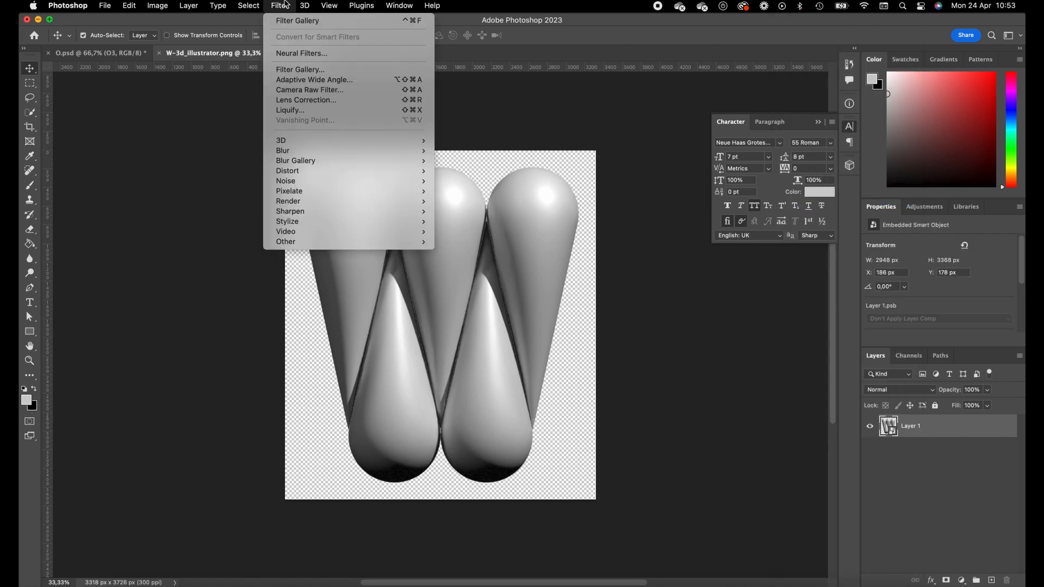
click(701, 278)
scroll(598, 194, right, 1)
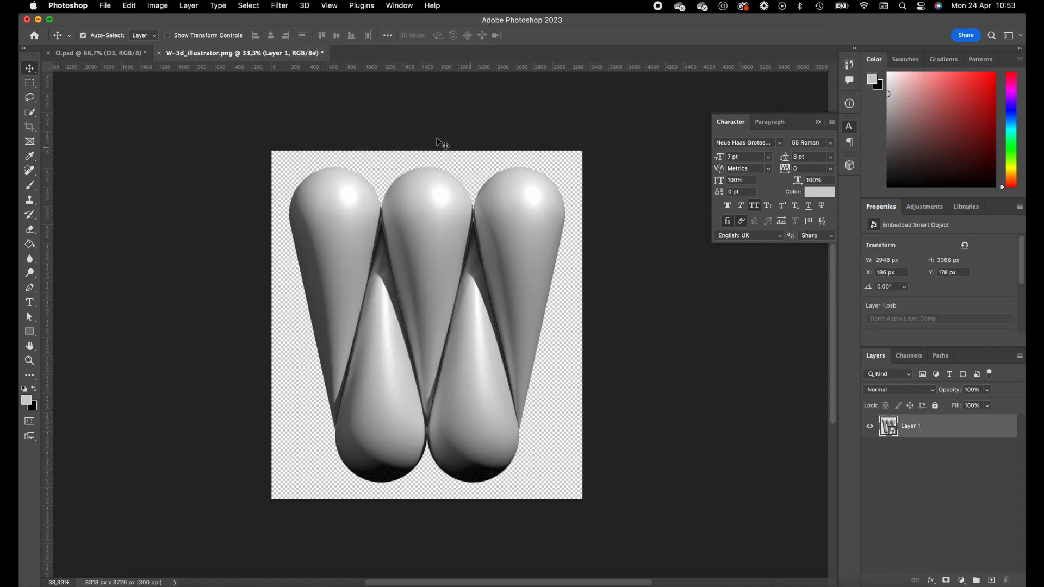
click(277, 5)
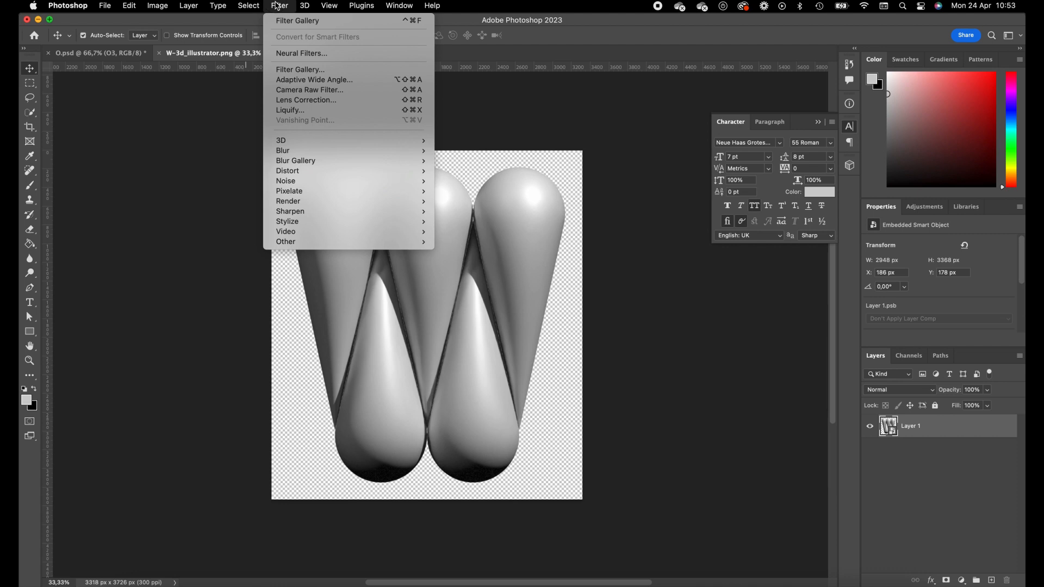
click(306, 69)
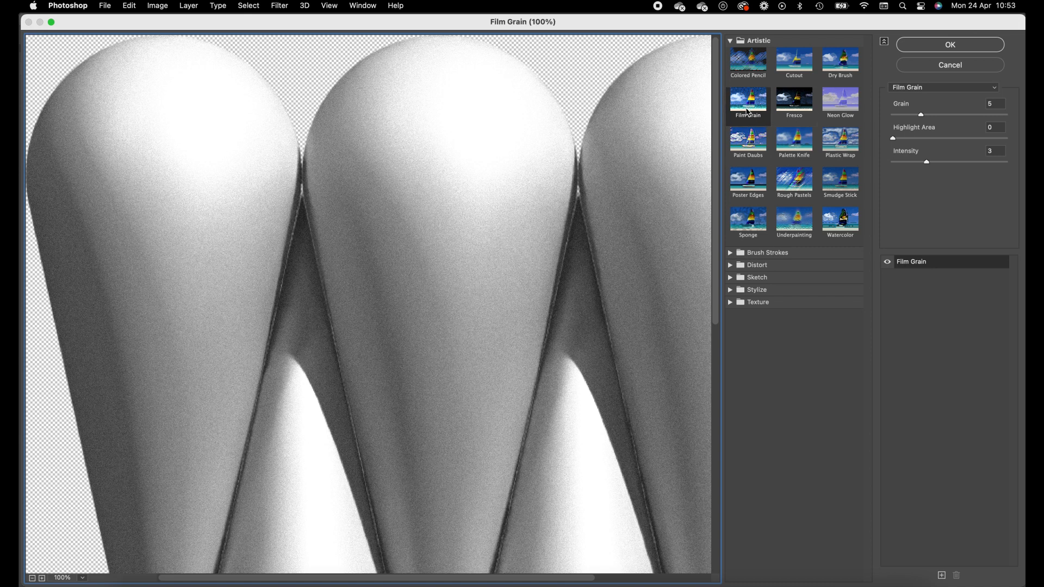
key(super+minus)
key(super+minus)
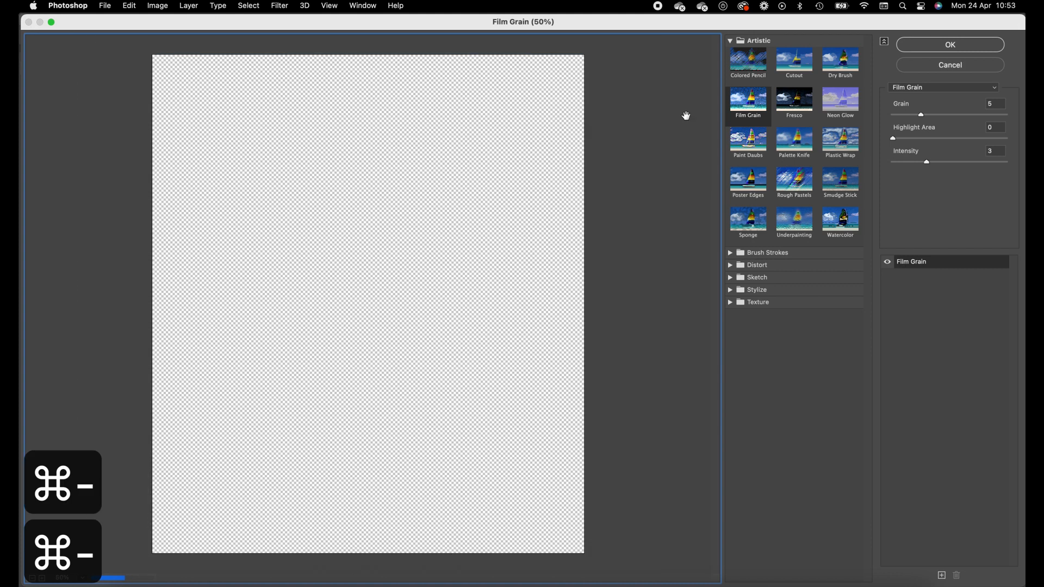
Set the film grain to Grain 3, Highlight Area 0 and Intensity 1, and apply the filter
click(919, 116)
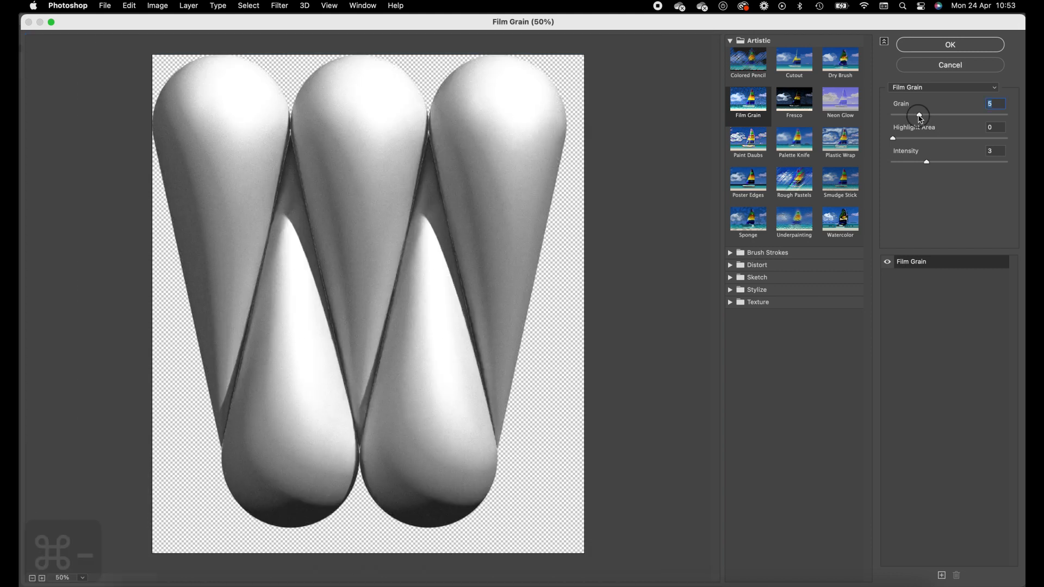
drag(919, 116, 911, 117)
drag(906, 138, 910, 117)
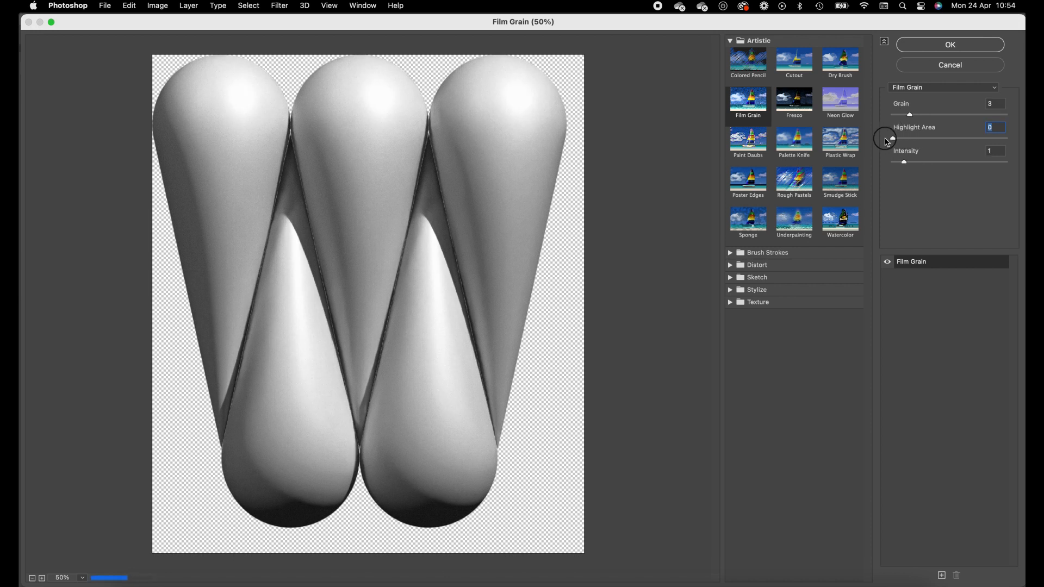
drag(906, 166, 909, 164)
click(950, 46)
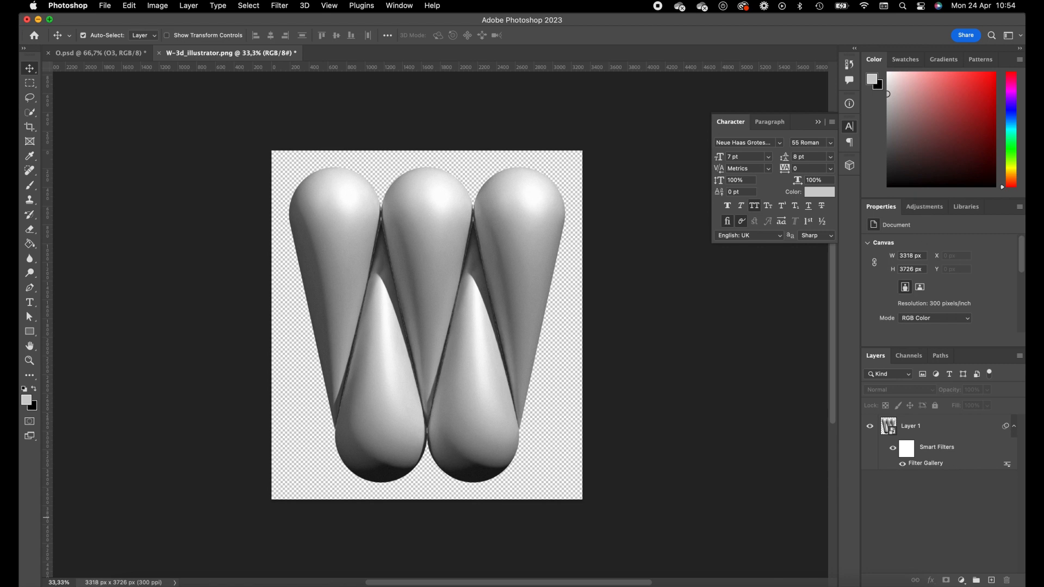
Add a Gradient Map adjustment layer above Layer 1 and open its gradient for editing
click(961, 581)
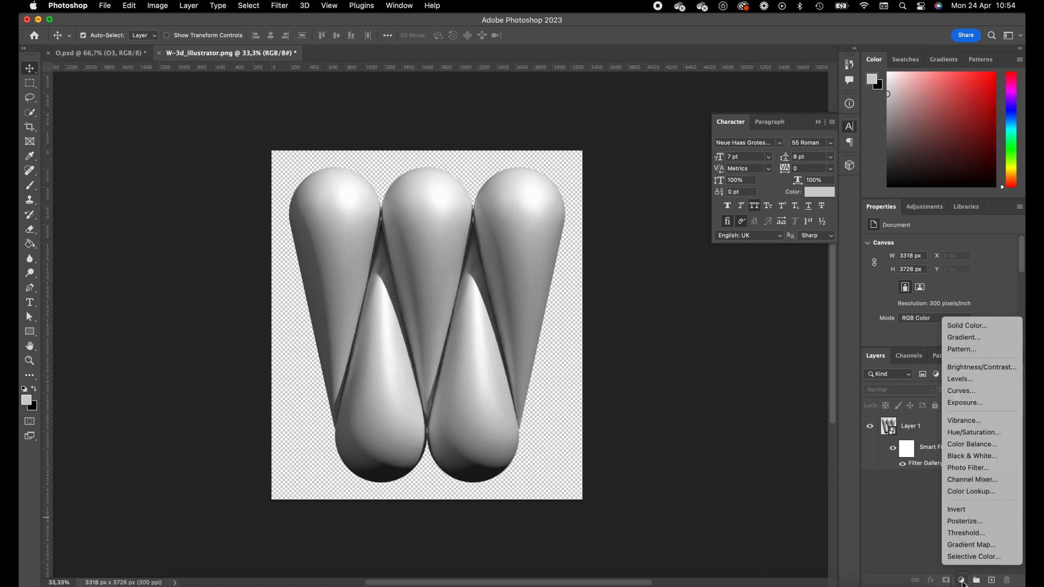
click(970, 546)
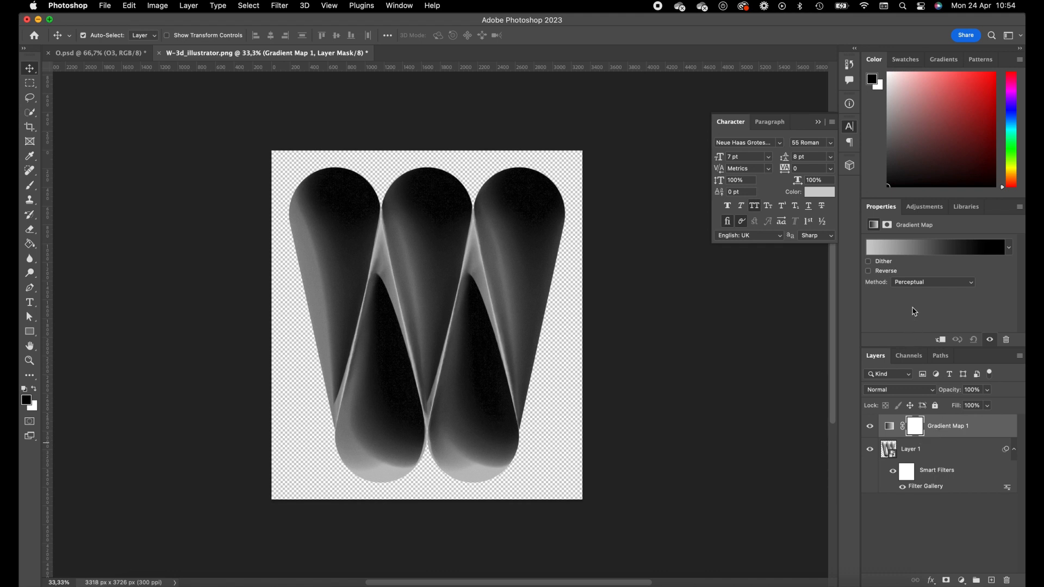
click(940, 249)
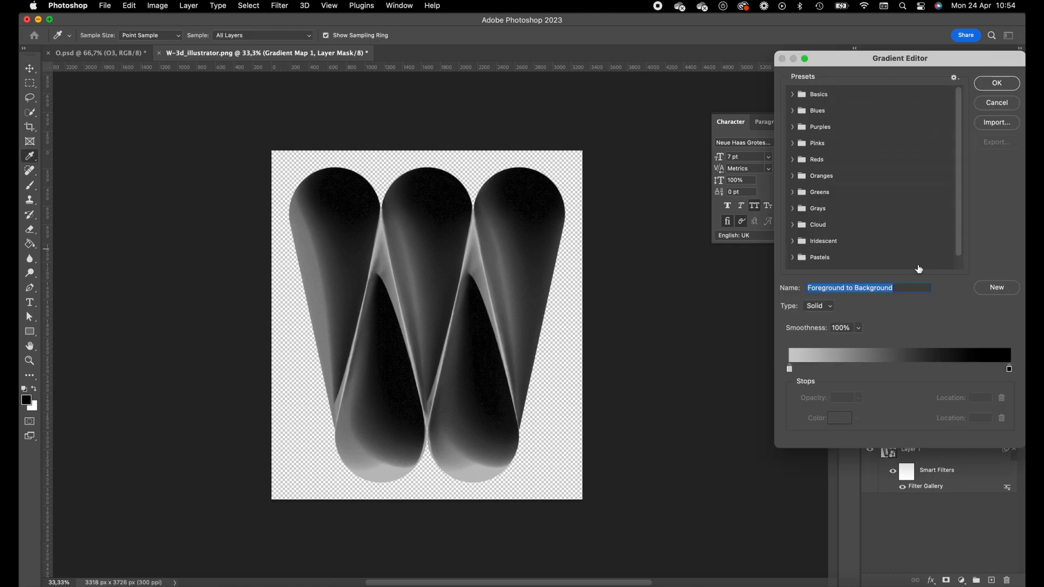
Swap the gradient's end stops so black sits at location 0 and light grey at location 100
mouse_move(1009, 369)
mouse_down()
mouse_move(841, 369)
mouse_move(1009, 369)
mouse_up()
click(790, 369)
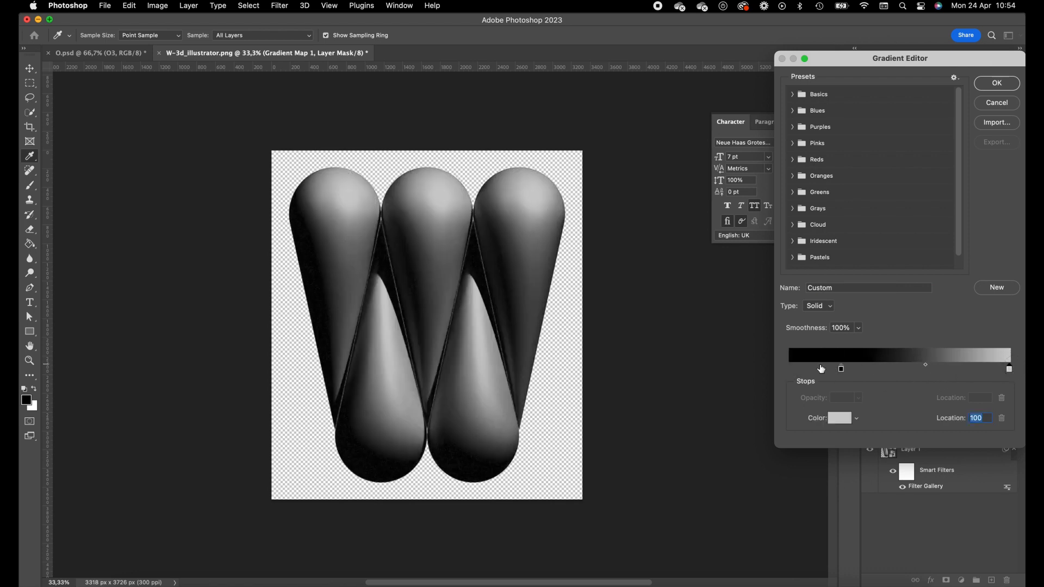
drag(841, 369, 786, 370)
Add three more color stops between the gradient's end stops, placing the last one at location 74
click(832, 369)
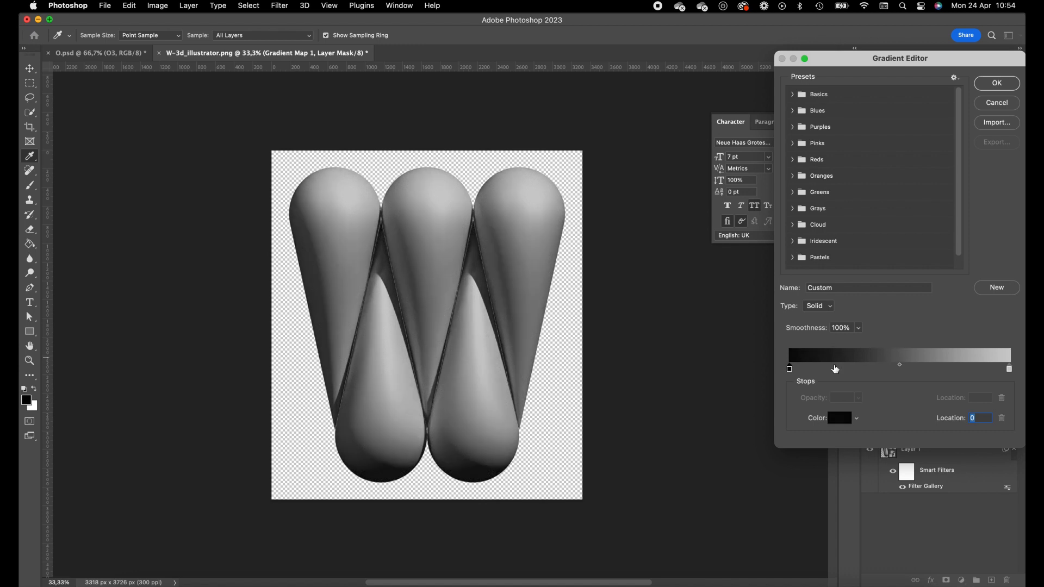
click(903, 369)
click(951, 369)
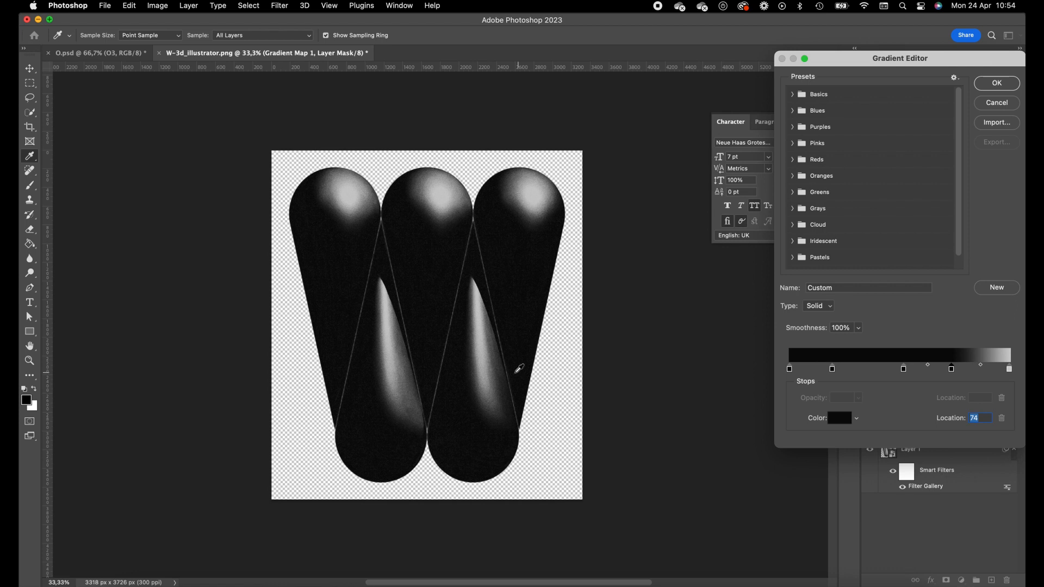
Switch to Illustrator, paste the row of five palette squares and place it above the artboard, clear of the W
click(382, 582)
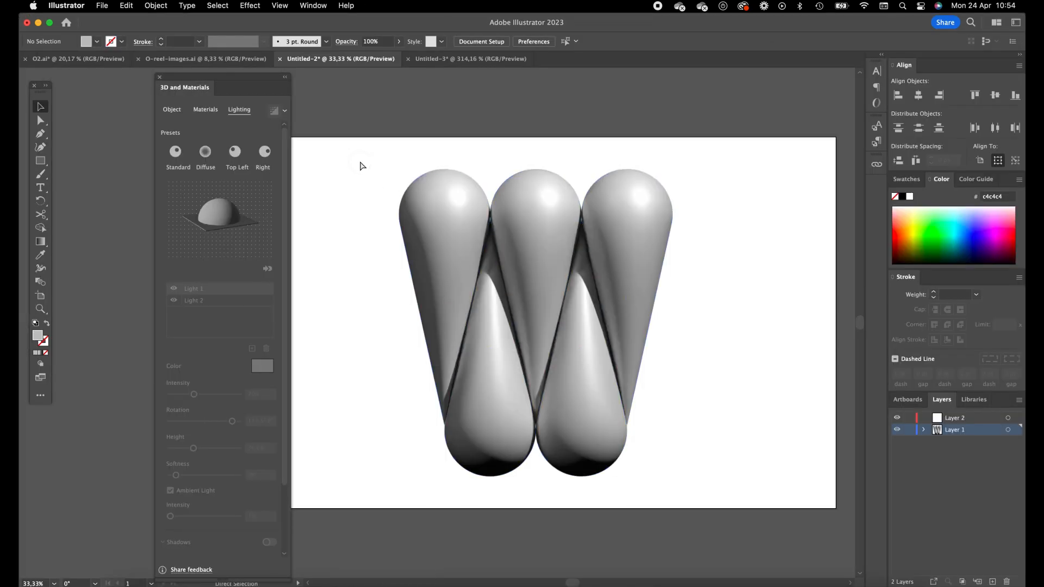
key(cmd+v)
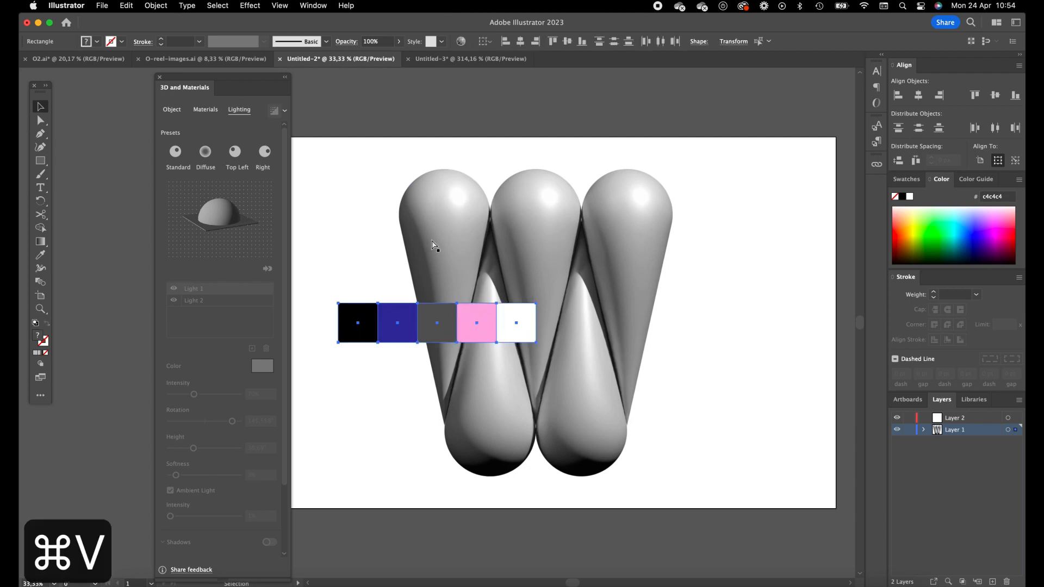
drag(398, 326, 364, 123)
key(space)
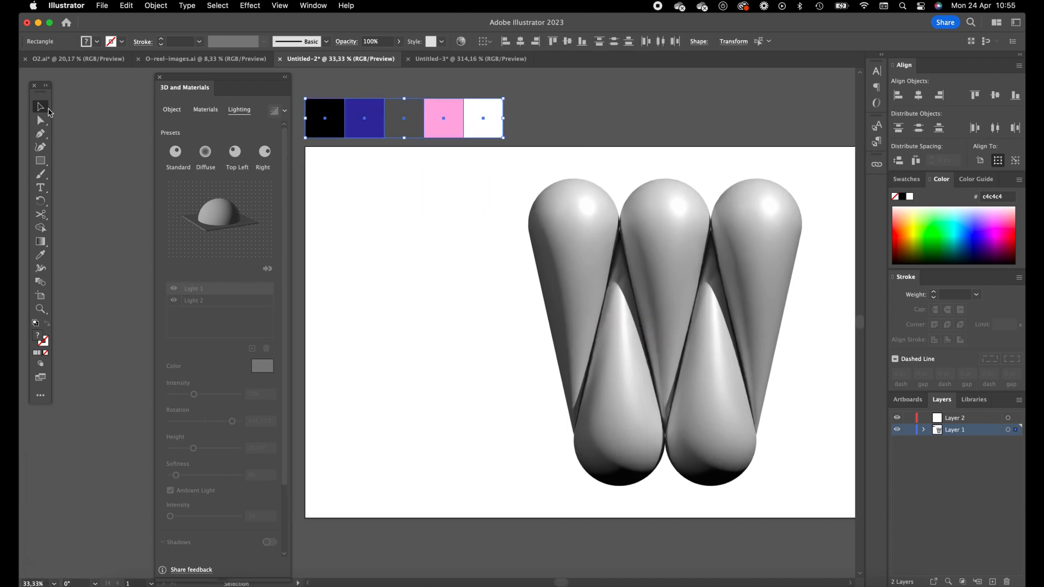
click(463, 161)
Copy the black palette square's hex code 000000 and apply it to the gradient's first stop in Photoshop
click(331, 123)
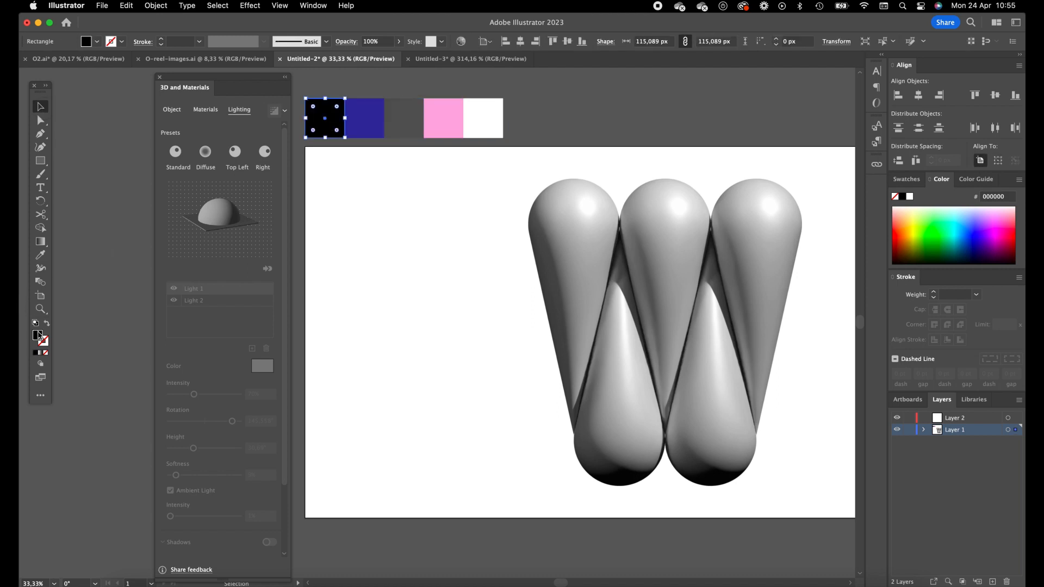
double_click(44, 337)
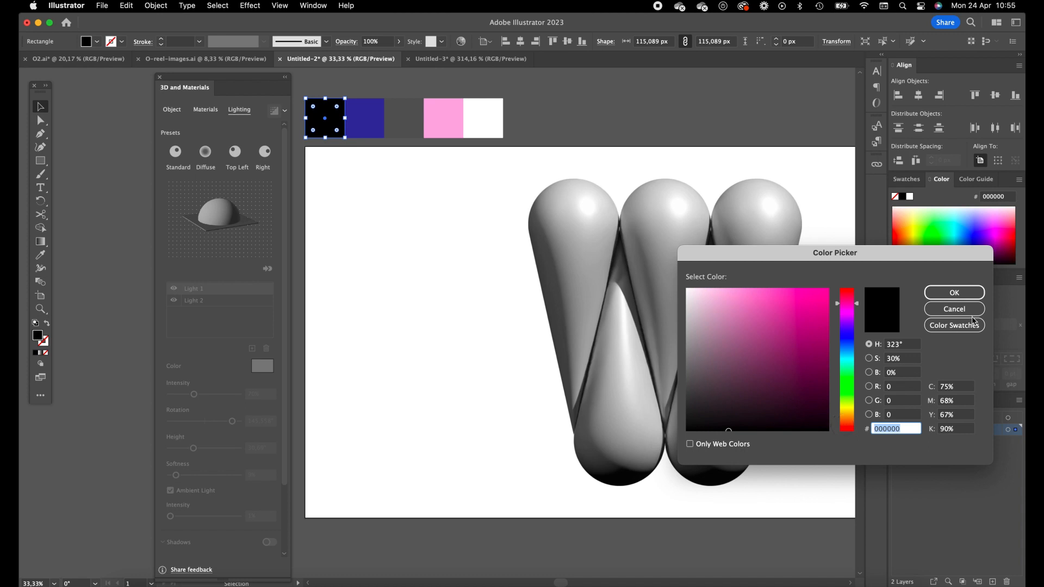
key(super+c)
click(962, 293)
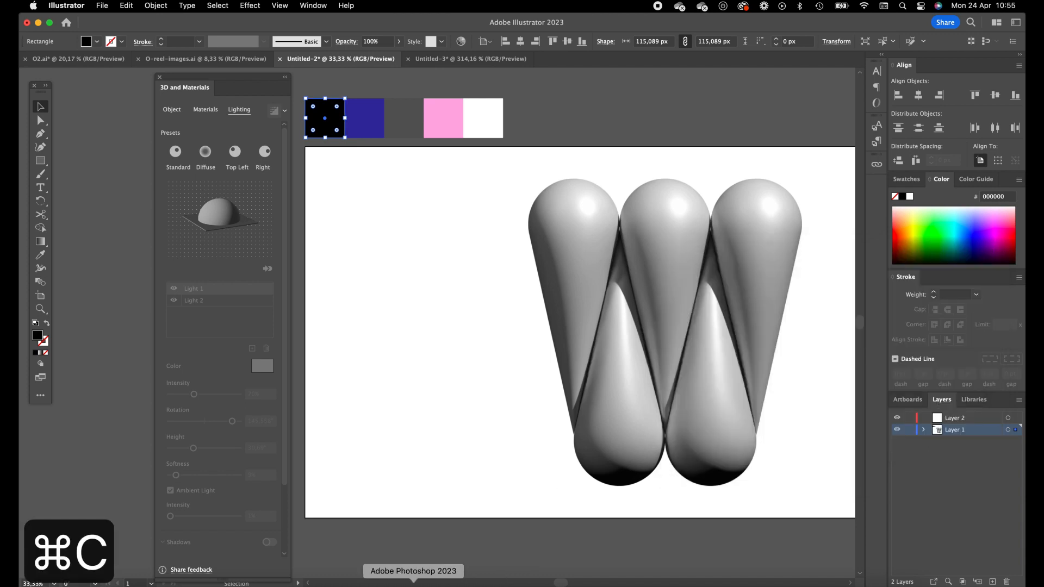
click(414, 580)
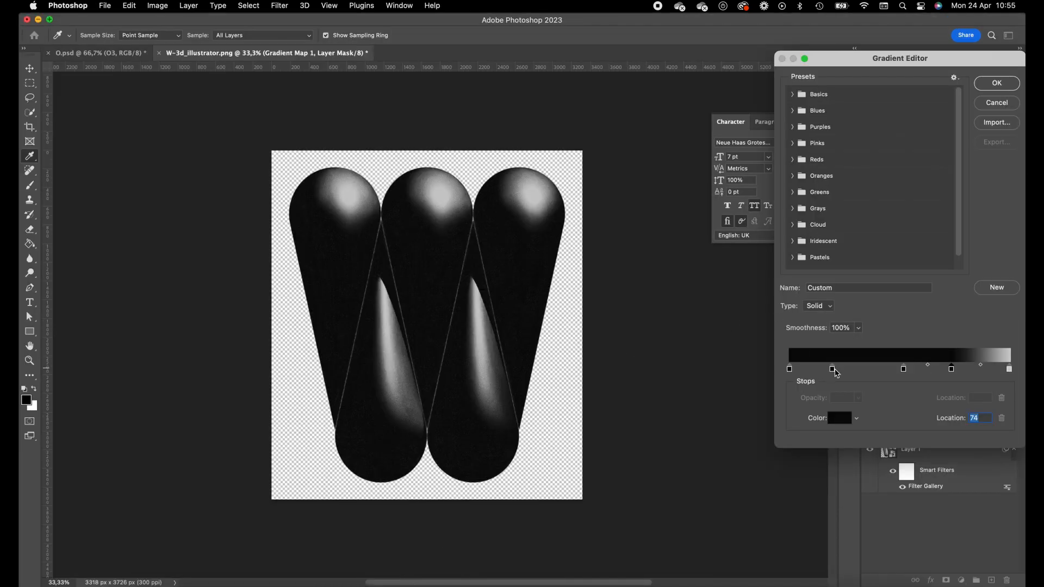
double_click(791, 371)
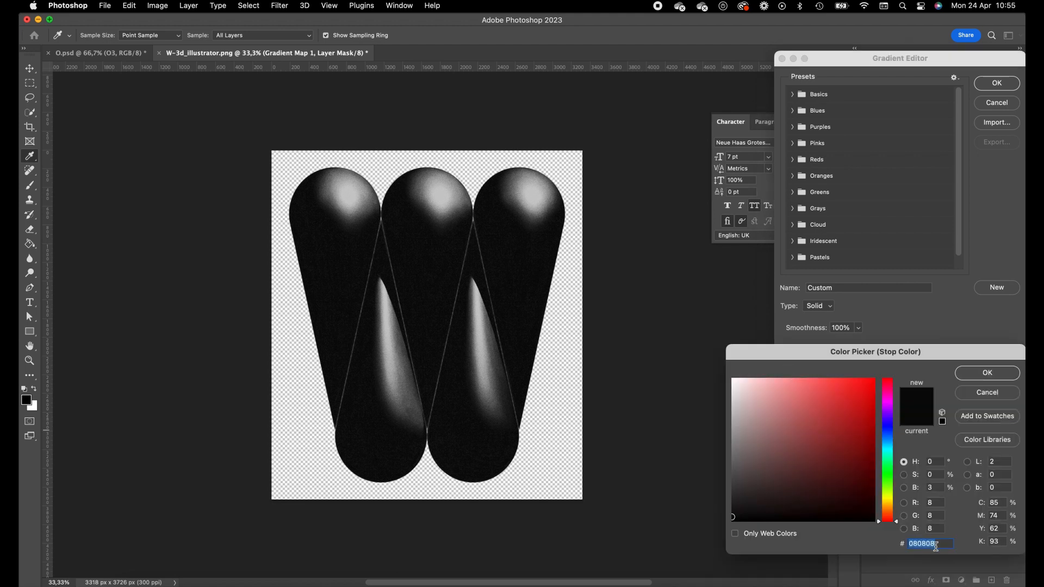
key(super+v)
key(Return)
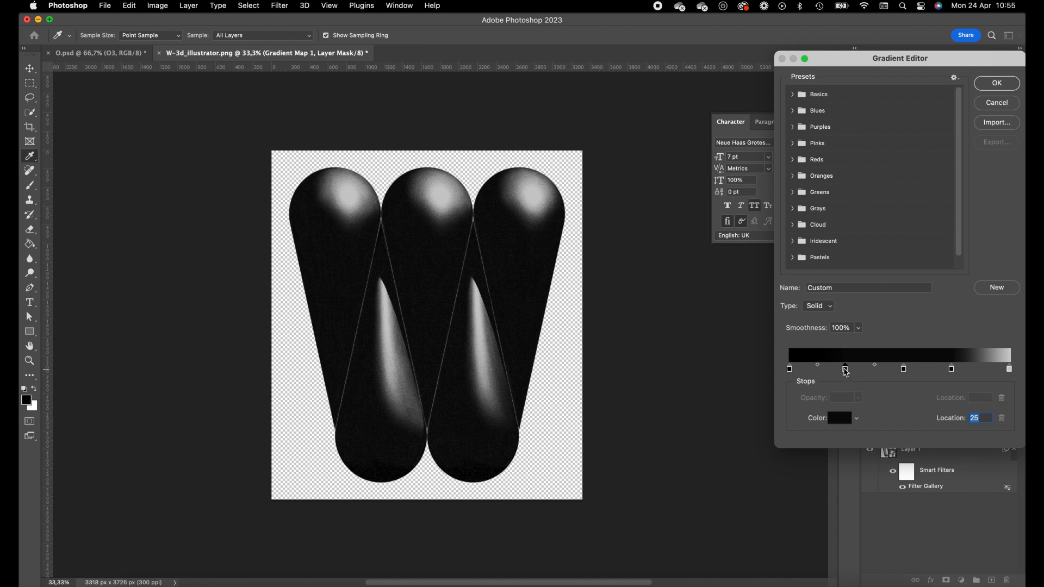
Copy hex code 342f9b from the blue palette square in Illustrator and apply it to the Photoshop gradient stop at location 25
key(super+Tab)
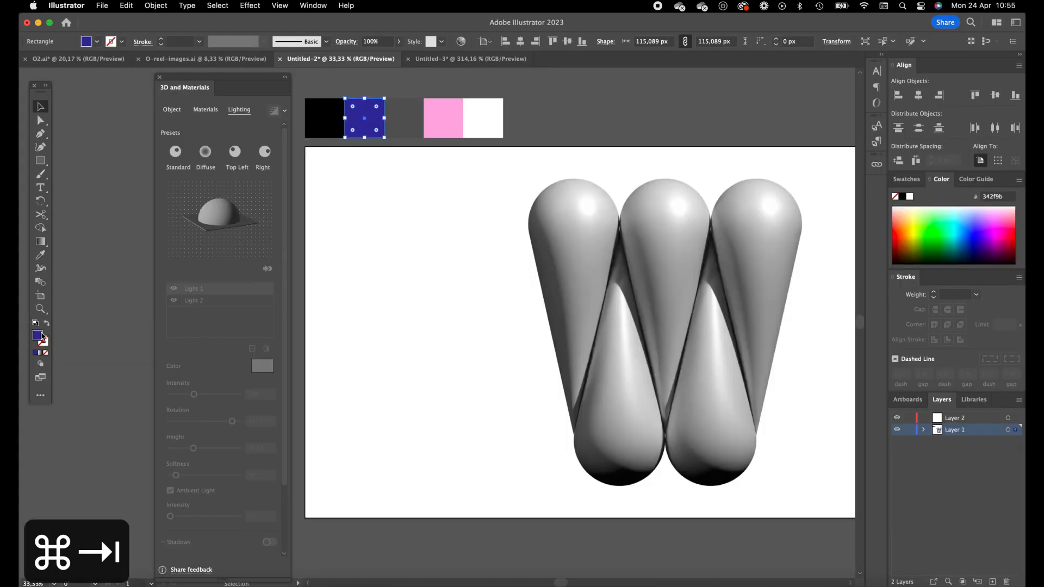
double_click(38, 335)
key(super+c)
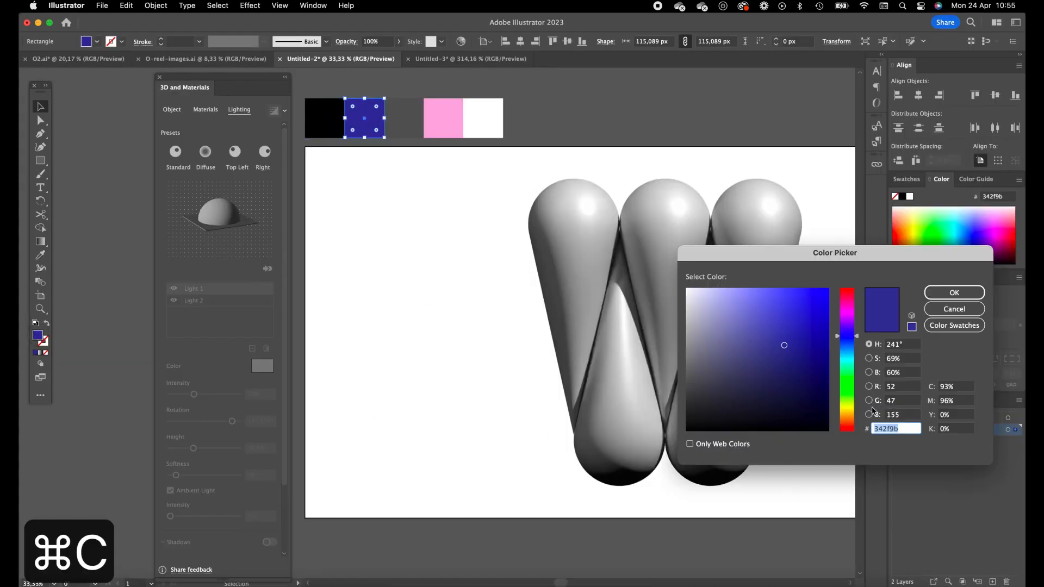
click(954, 293)
key(super+Tab)
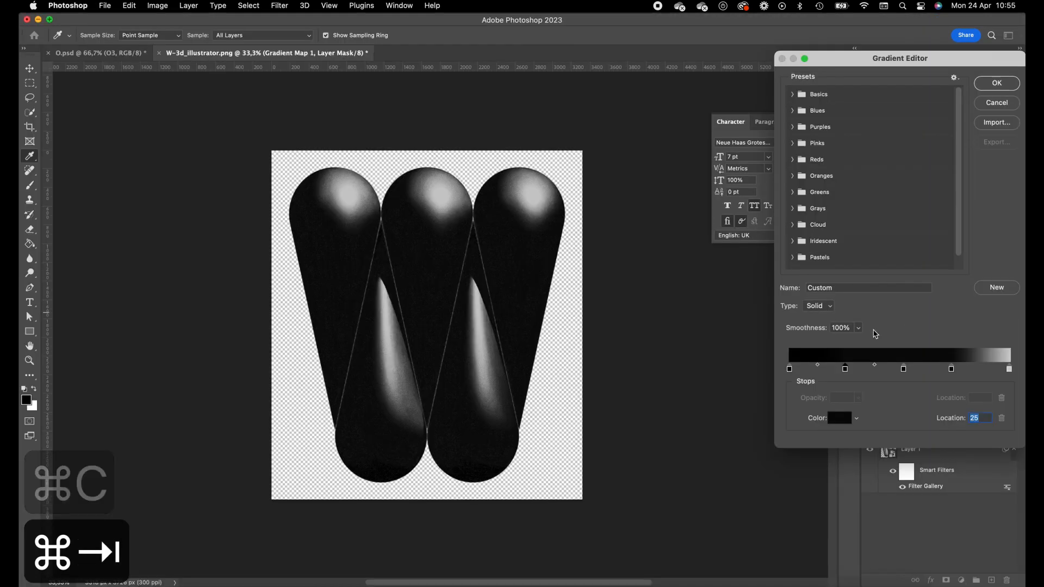
click(839, 418)
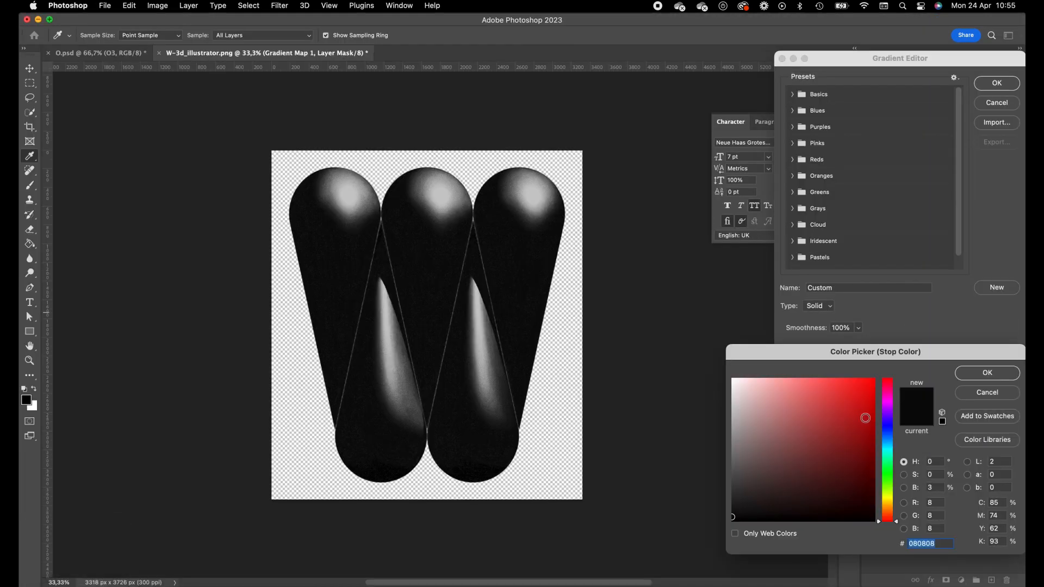
key(super+v)
click(983, 378)
Copy hex code 585858 from the grey palette square in Illustrator and apply it to the Photoshop gradient stop at location 52
key(super+Tab)
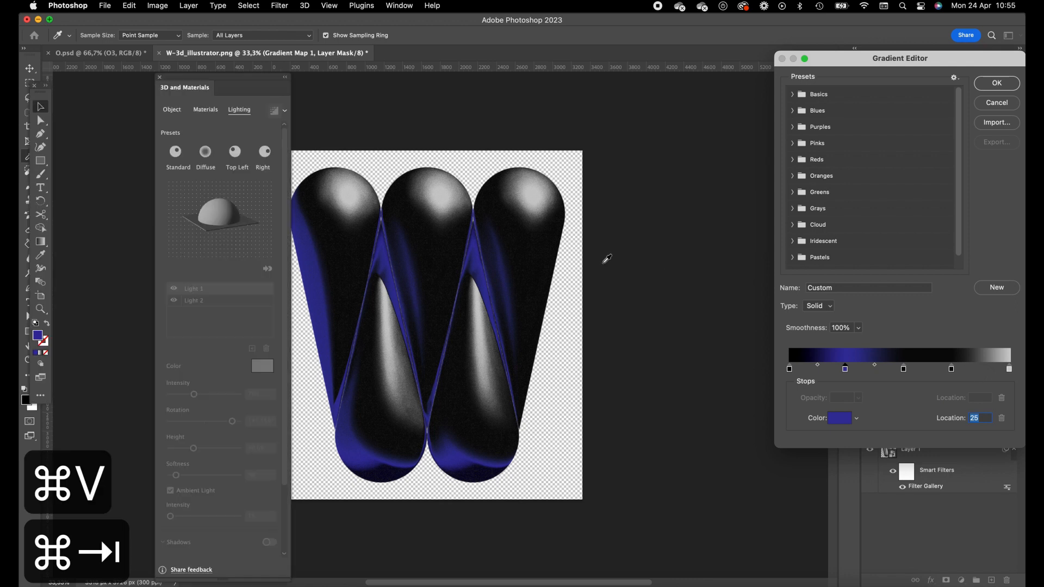
click(399, 129)
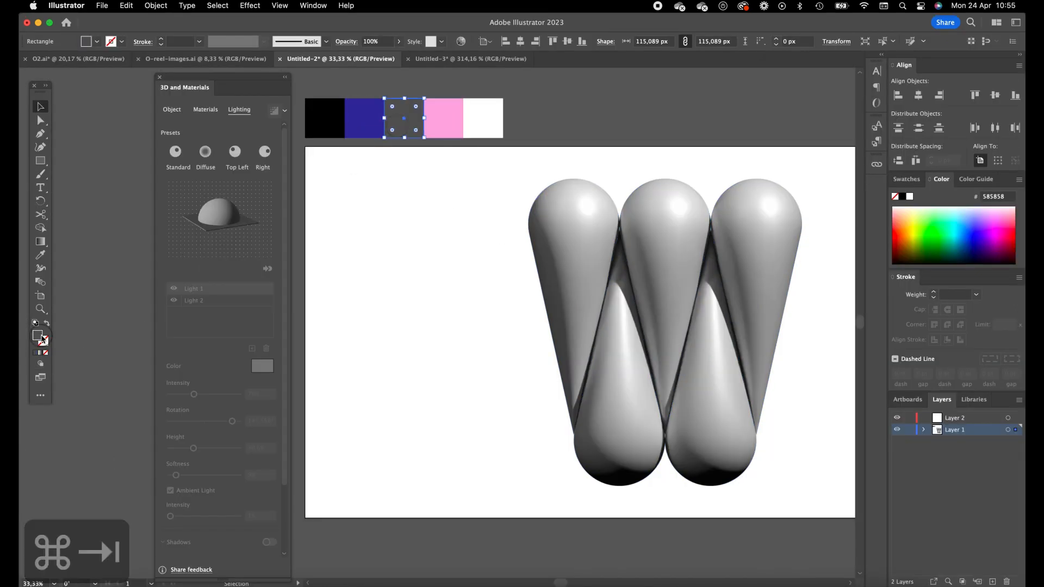
double_click(38, 336)
key(super+c)
key(super+Tab)
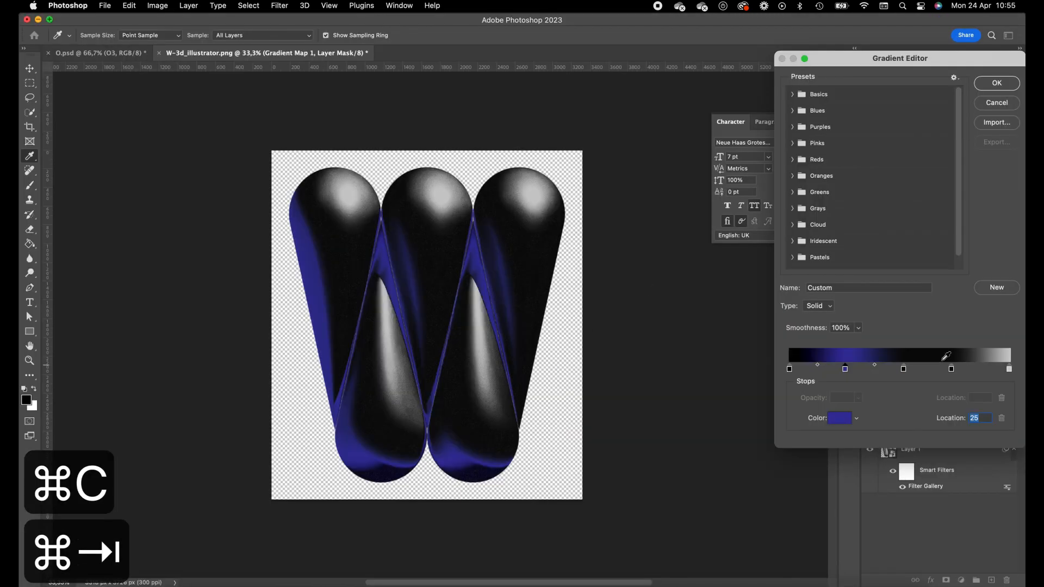
double_click(904, 370)
key(super+v)
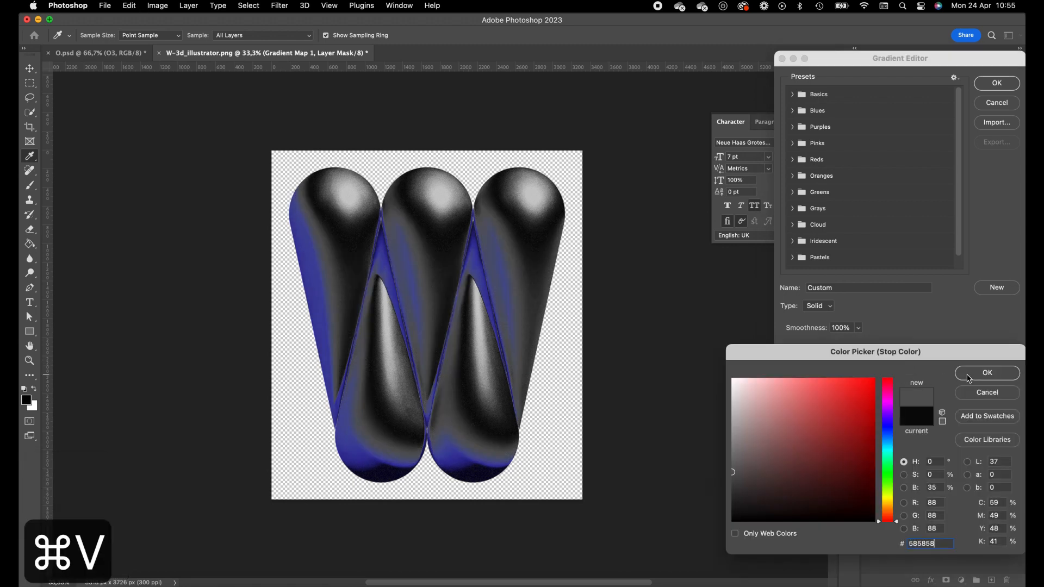
click(971, 375)
Copy hex code ffb1e0 from the pink palette square in Illustrator and apply it to the Photoshop gradient stop at location 74
key(super+Tab)
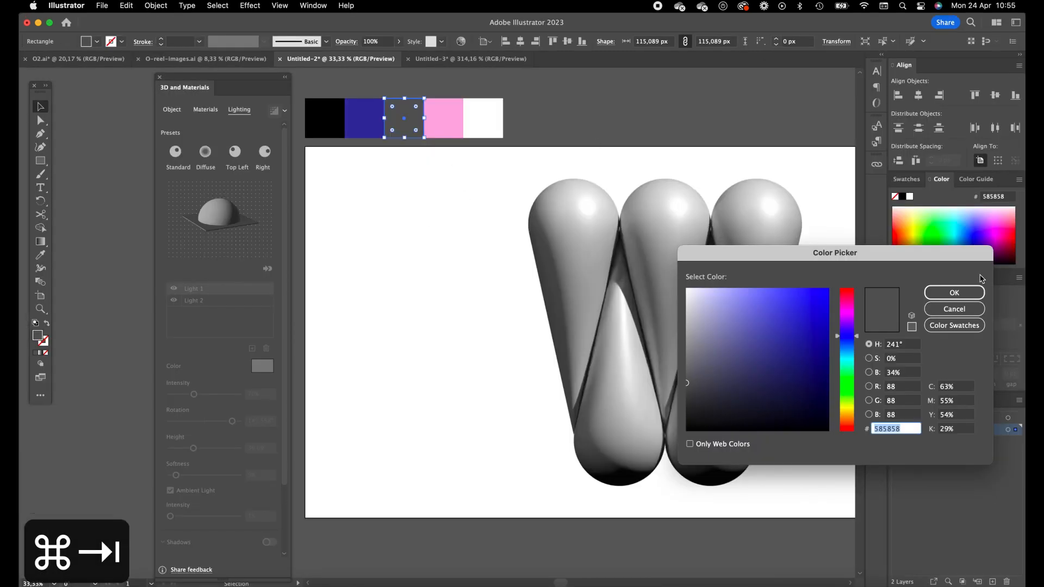
key(Return)
click(444, 117)
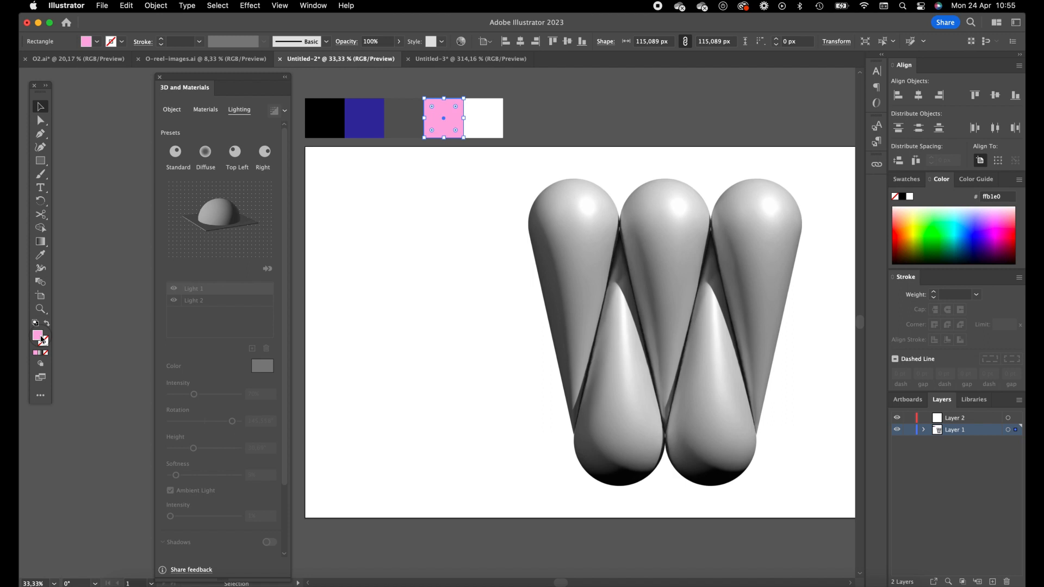
double_click(43, 340)
key(super+c)
key(super+Tab)
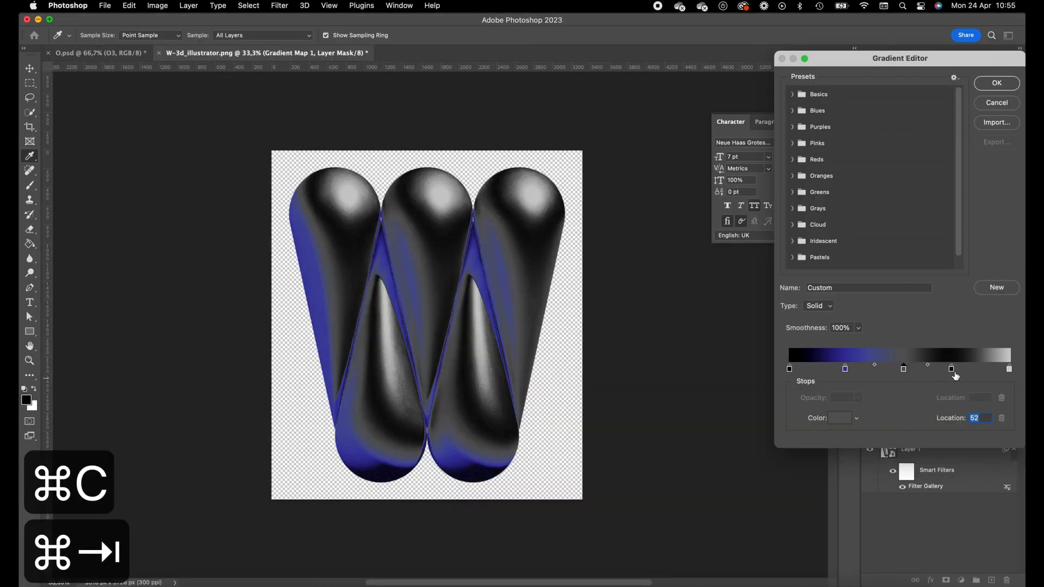
double_click(954, 372)
key(super+v)
click(976, 375)
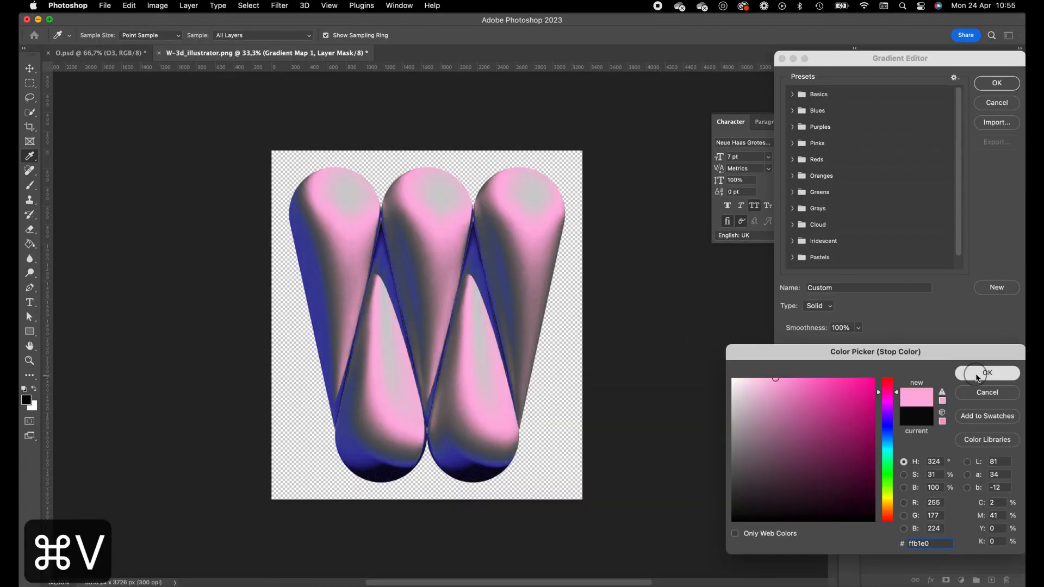
Select the white palette square in Illustrator, return to Photoshop and set the gradient's last stop to white, ffffff
key(super+Tab)
key(Return)
click(496, 117)
key(super+Tab)
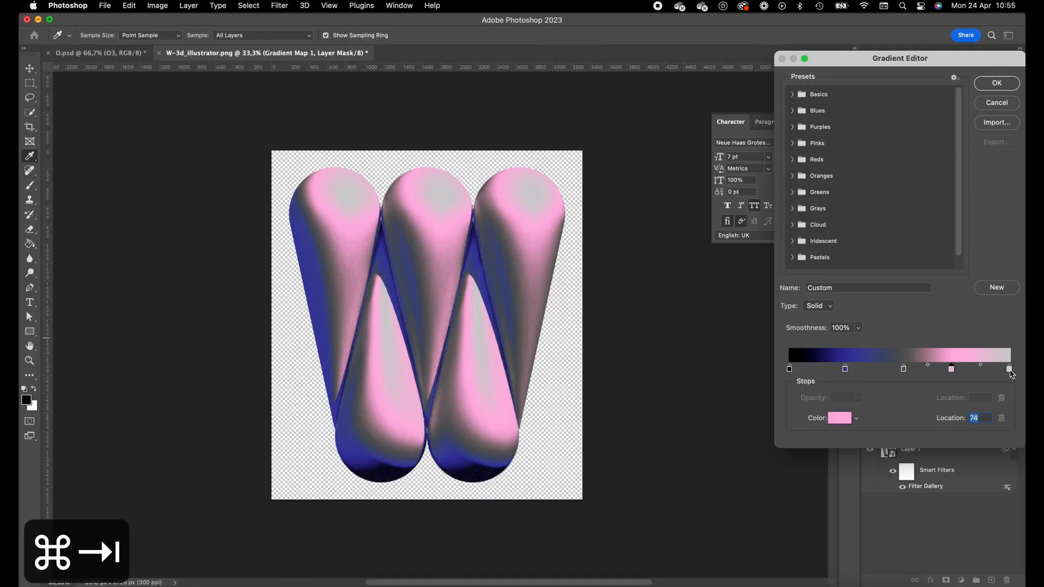
double_click(1009, 369)
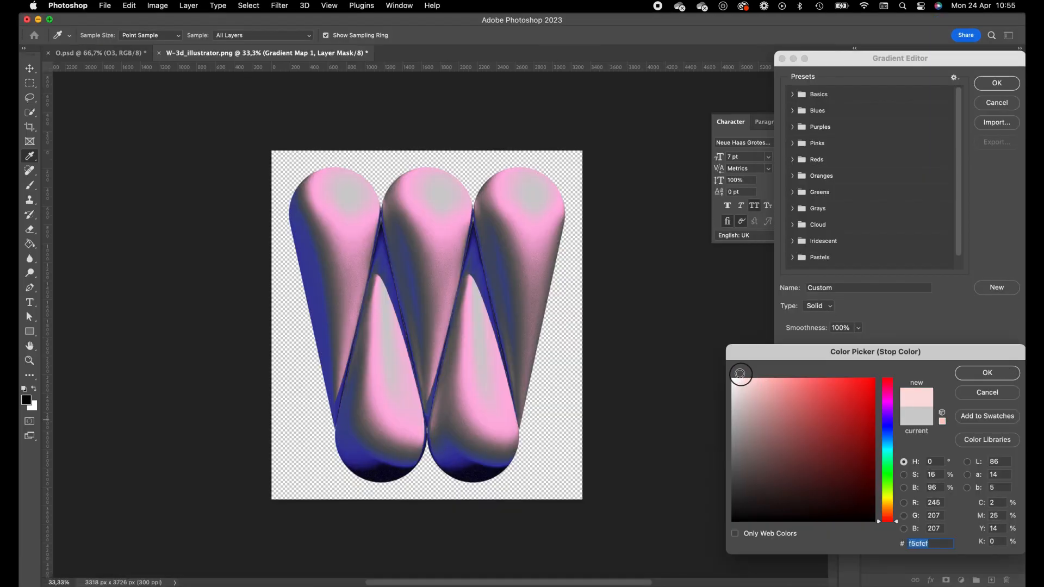
drag(720, 365, 716, 363)
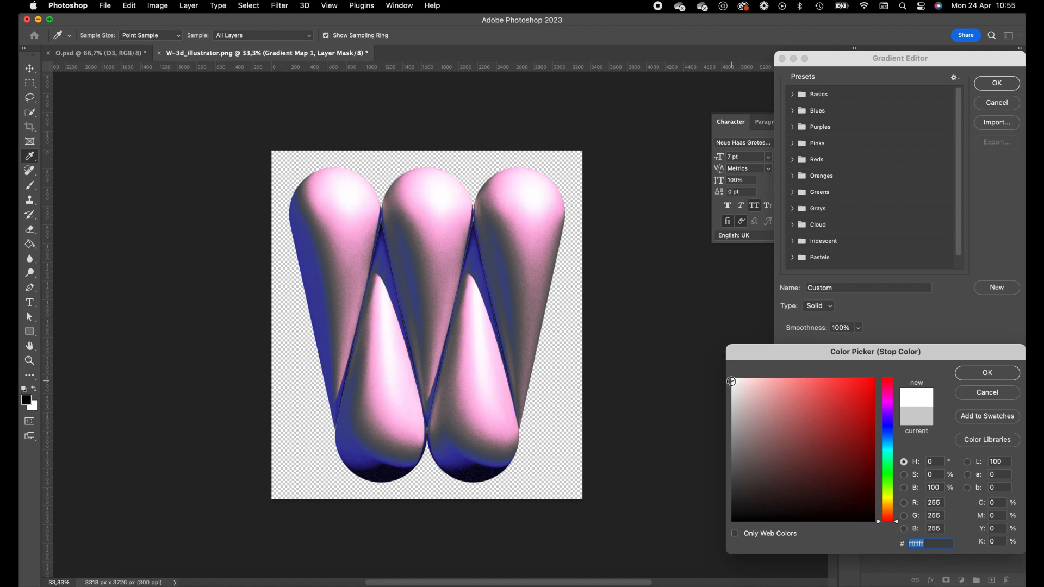
click(989, 375)
Reposition the gradient's color stops: pink to location 82, blue to 35 and black to 25
drag(903, 369, 970, 370)
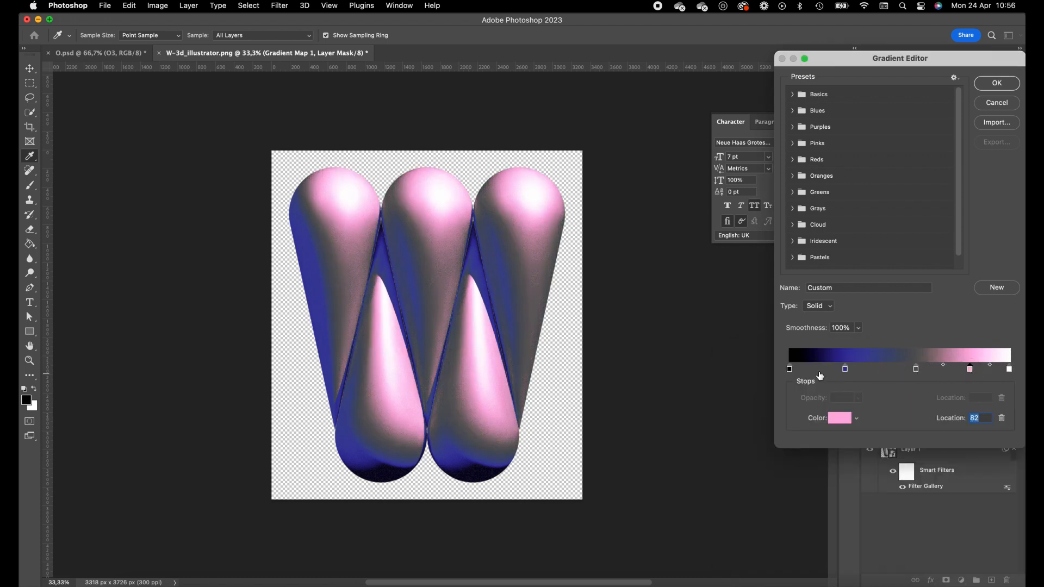
drag(845, 371, 870, 372)
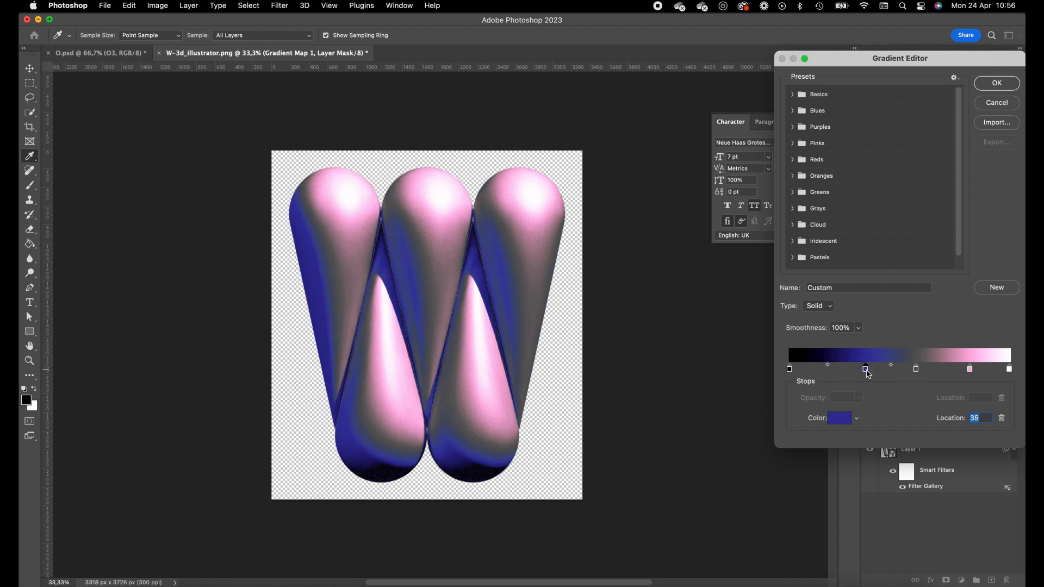
mouse_move(790, 370)
mouse_down()
mouse_move(888, 372)
mouse_move(843, 372)
mouse_up()
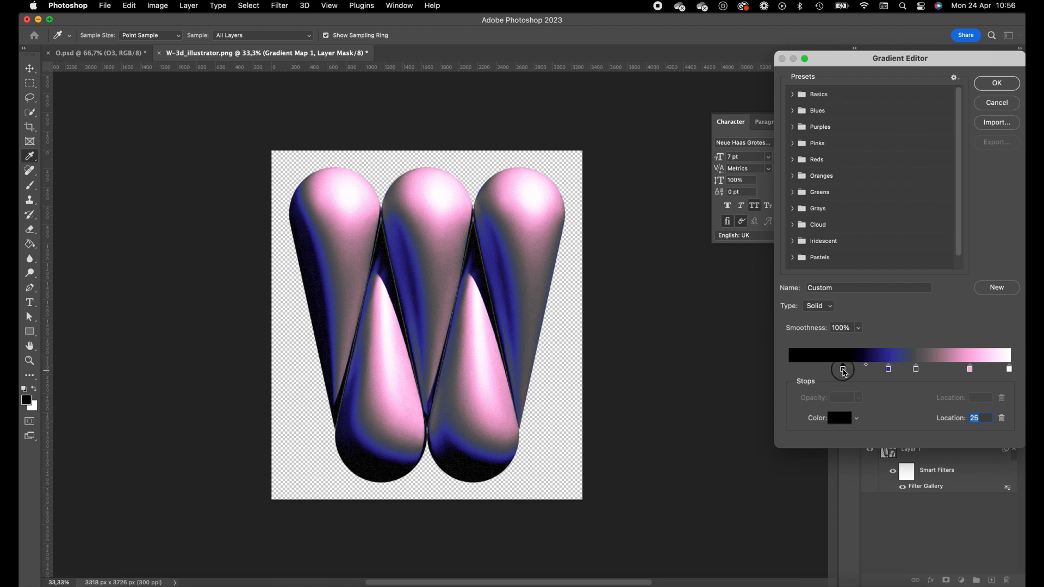
Fine-tune the blue and grey stops, set the grey-to-pink midpoint to 22 and accept the gradient
drag(916, 372, 931, 372)
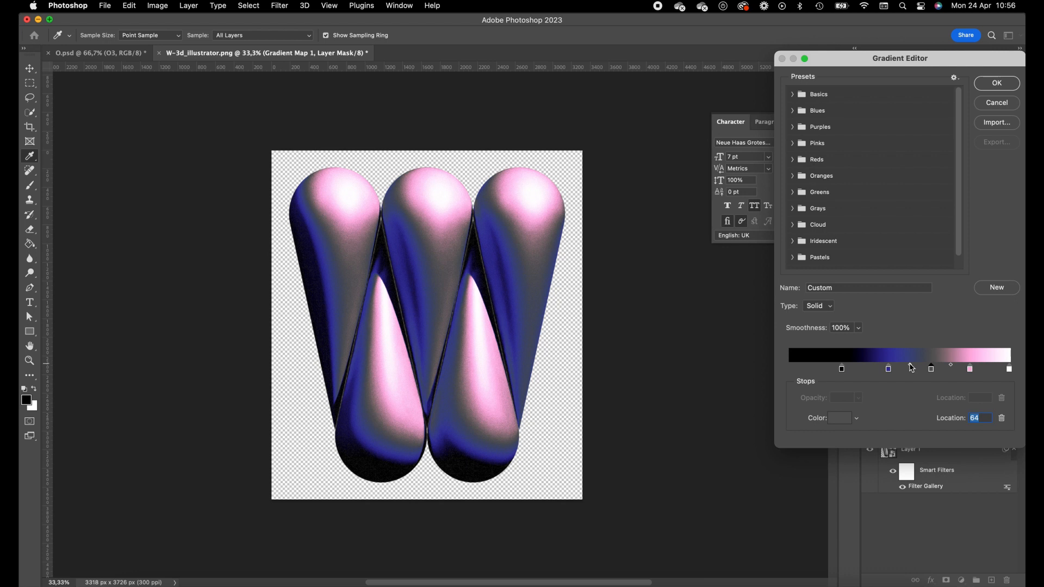
click(889, 371)
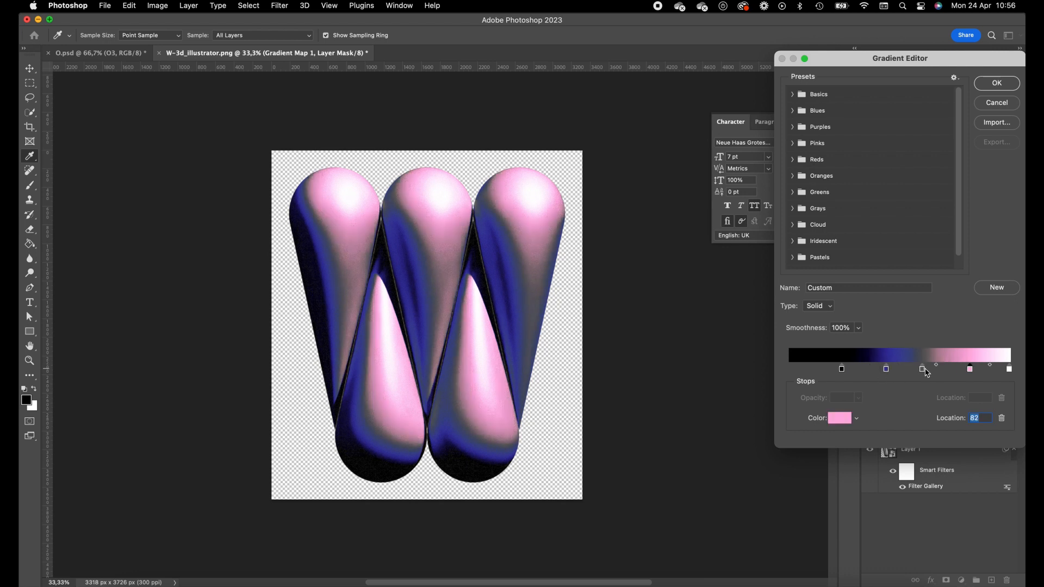
drag(925, 371, 931, 365)
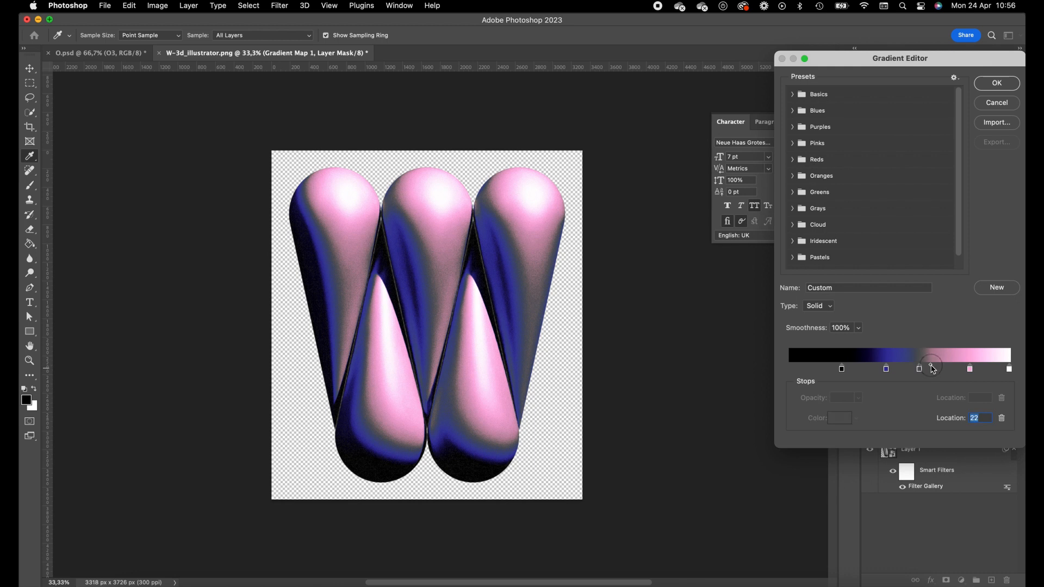
click(996, 83)
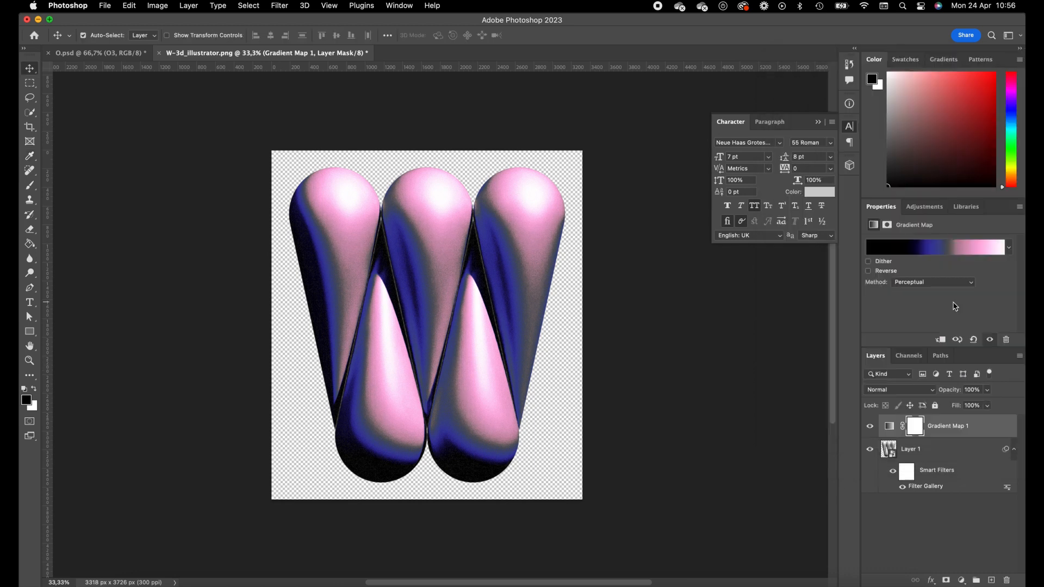
Clip the Gradient Map 1 adjustment to Layer 1 with a clipping mask and deselect all layers
right_click(955, 434)
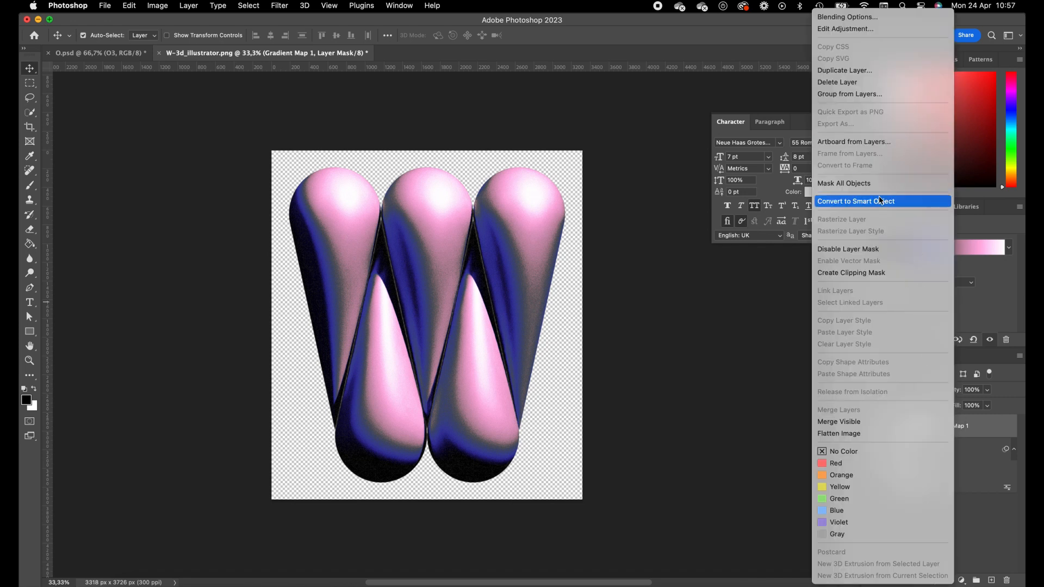
click(868, 272)
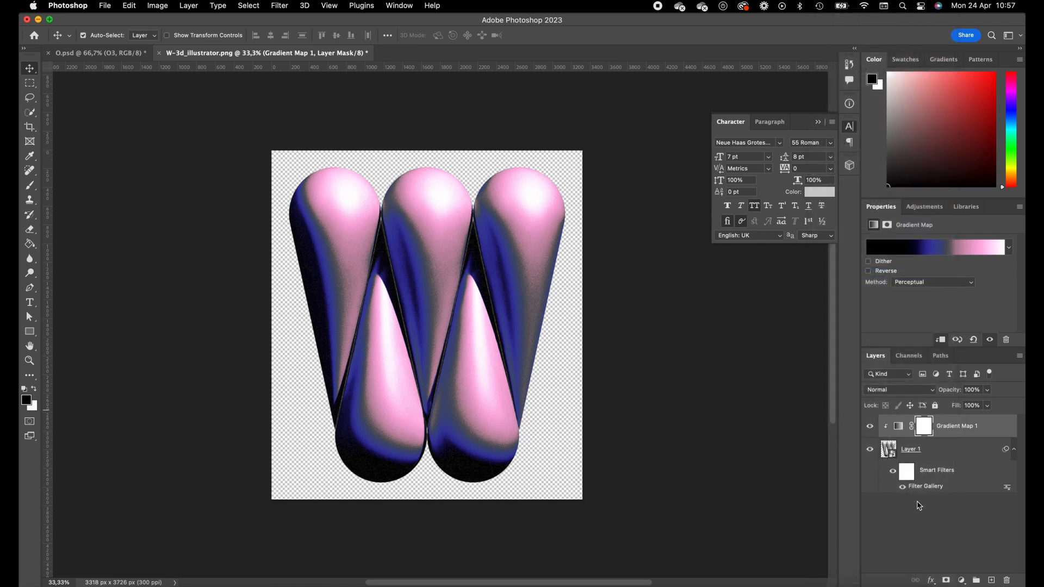
click(919, 522)
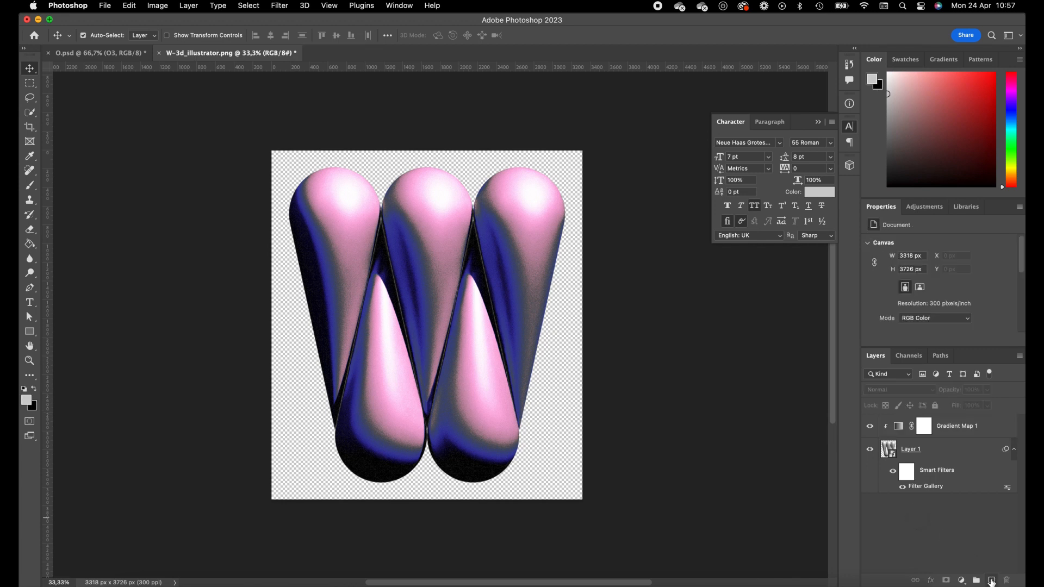
Add a new layer beneath Layer 1 and fill it with black using the Paint Bucket tool
click(991, 581)
drag(940, 427, 942, 521)
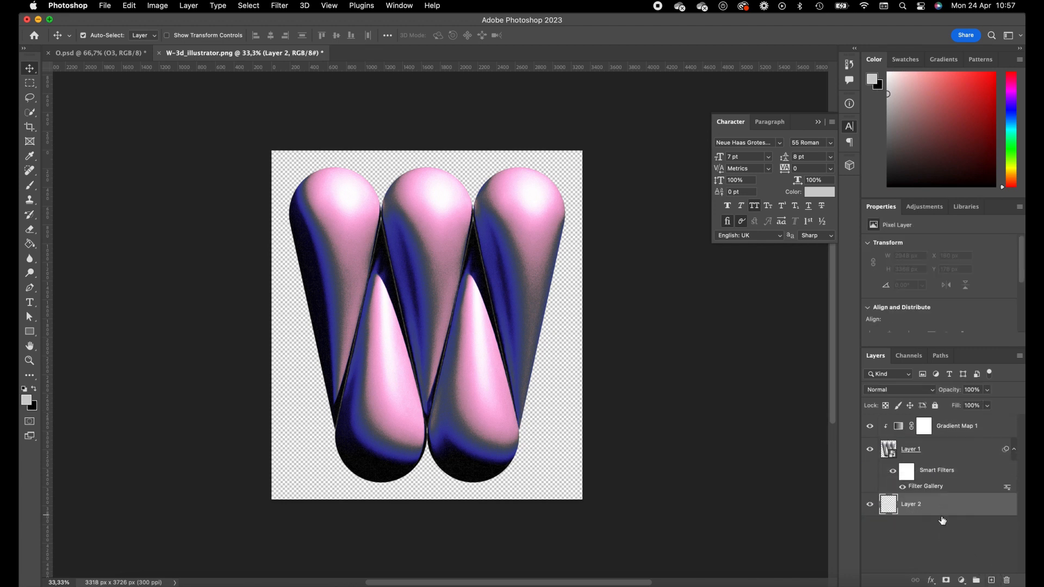
click(33, 389)
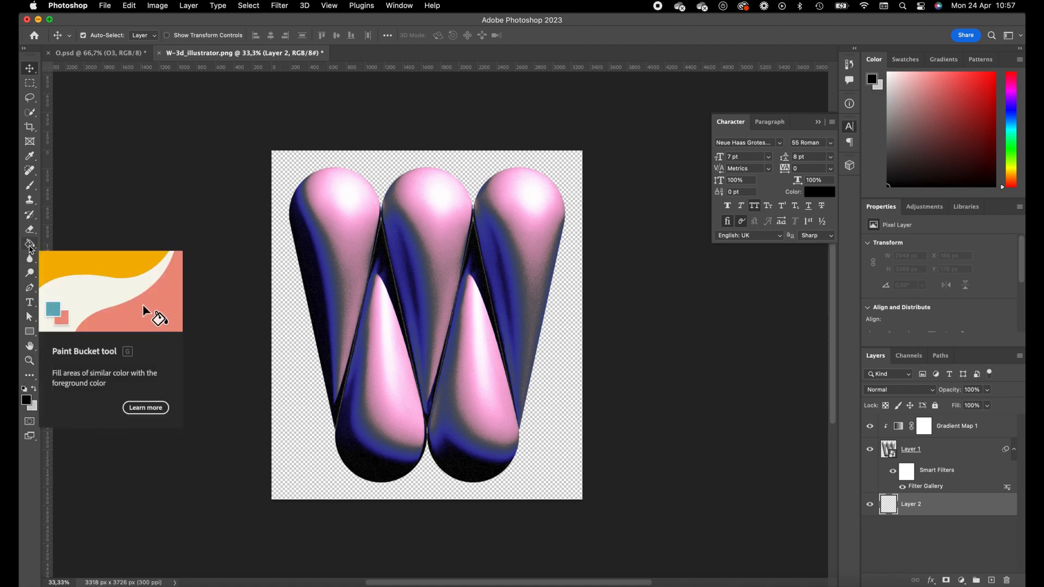
click(30, 246)
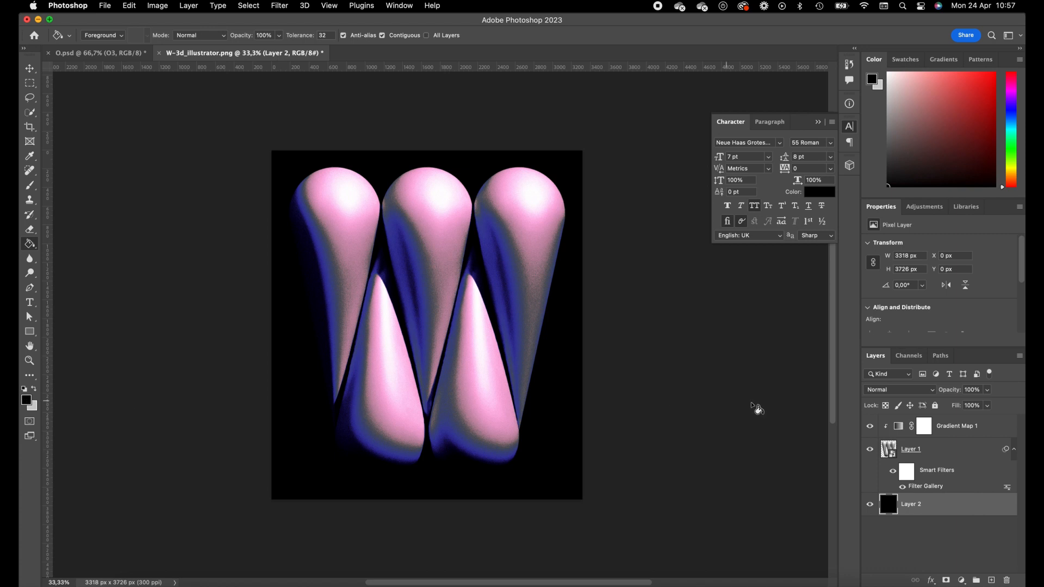
Select Layer 1, then switch to Illustrator and examine the edge shading of the finished W in Untitled-3
click(924, 455)
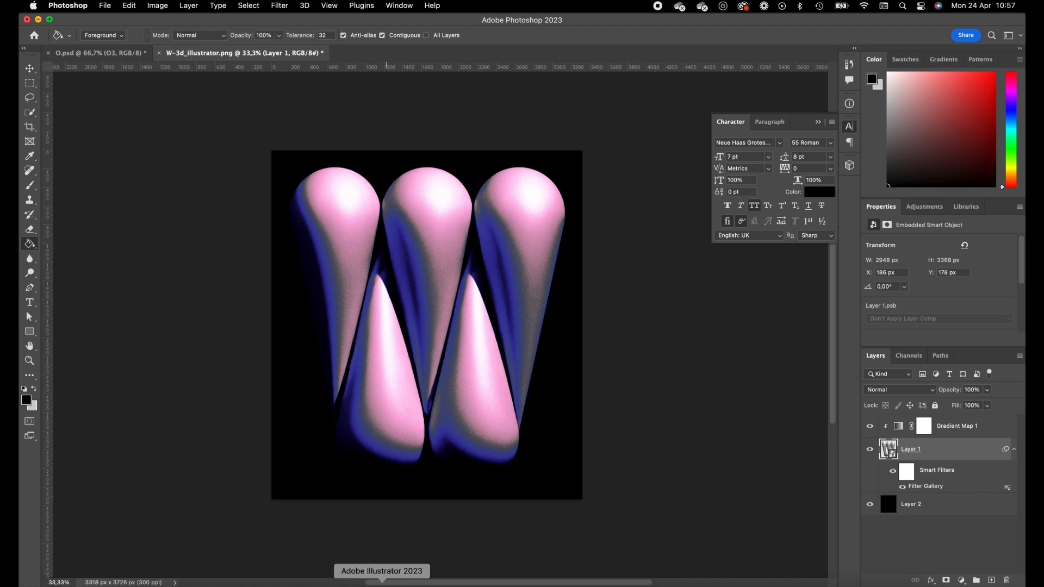
click(397, 581)
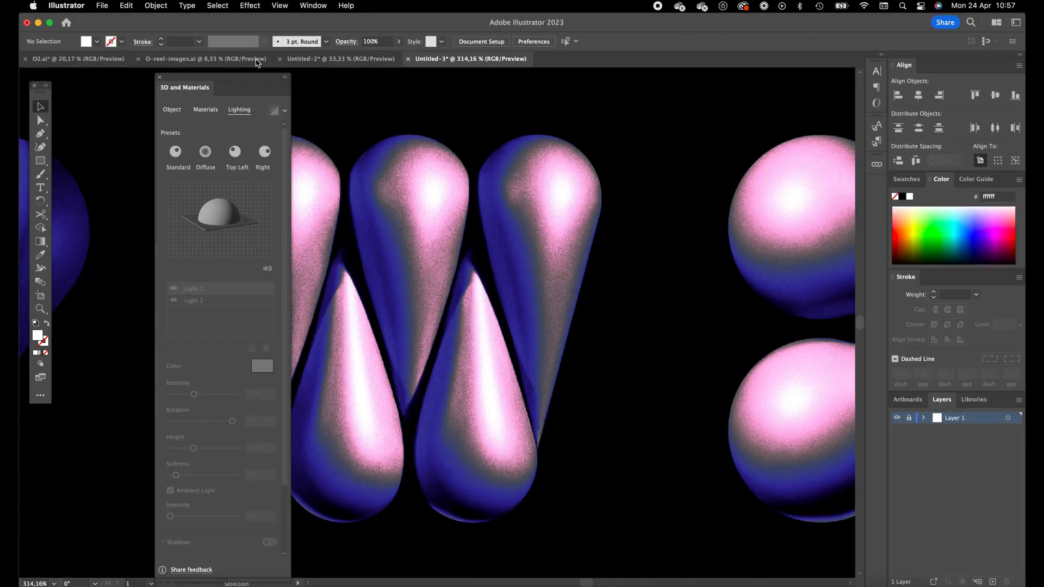
click(485, 58)
drag(451, 212, 552, 216)
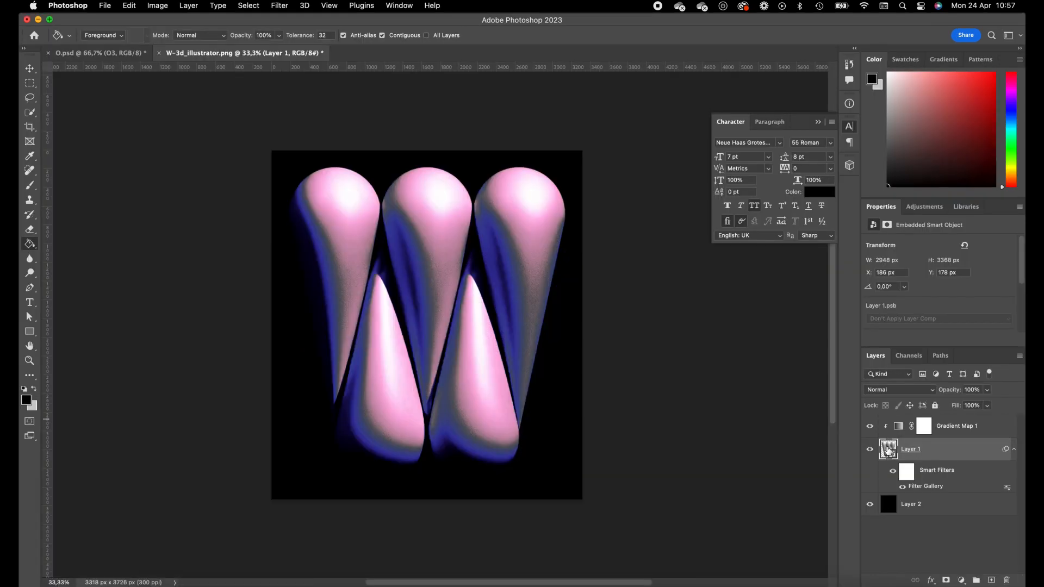
Return to Photoshop, open Layer 1's smart object contents and load the W's outline as a selection
double_click(888, 449)
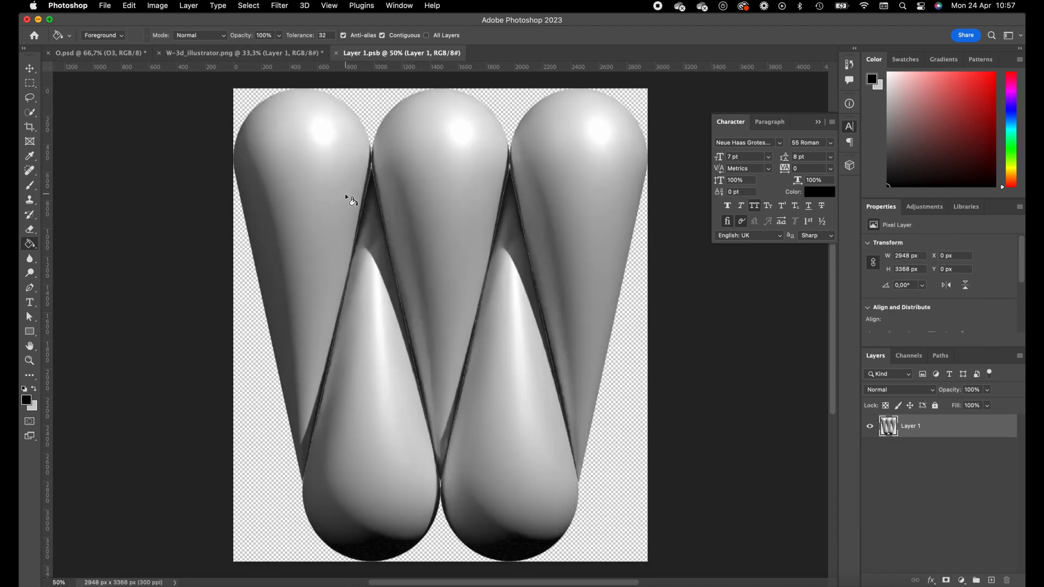
super+click(889, 427)
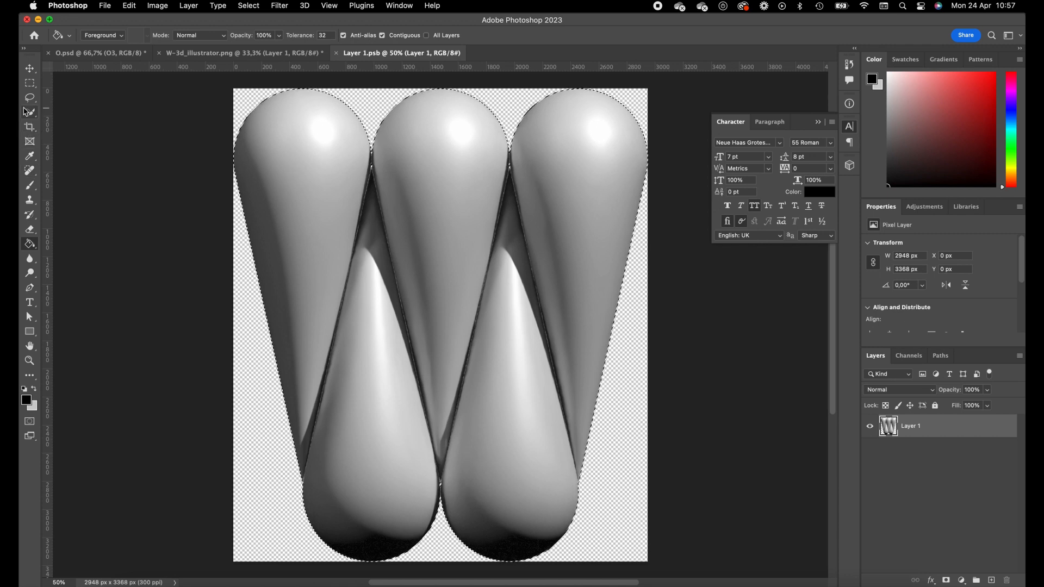
Set up the Brush tool with a light grey sampled from the W's upper-left lobe
click(30, 185)
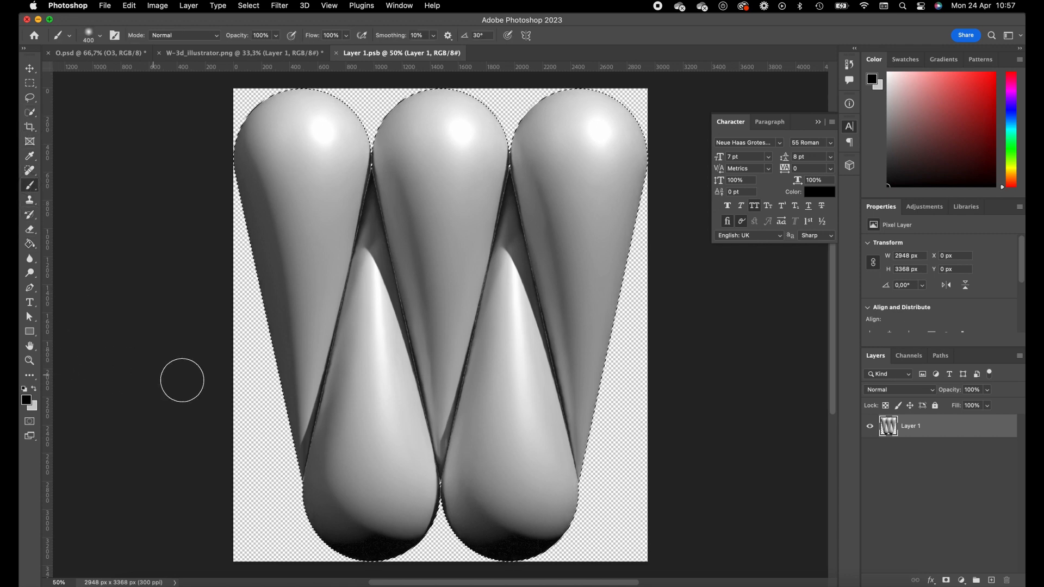
key(i)
drag(314, 235, 311, 155)
key(b)
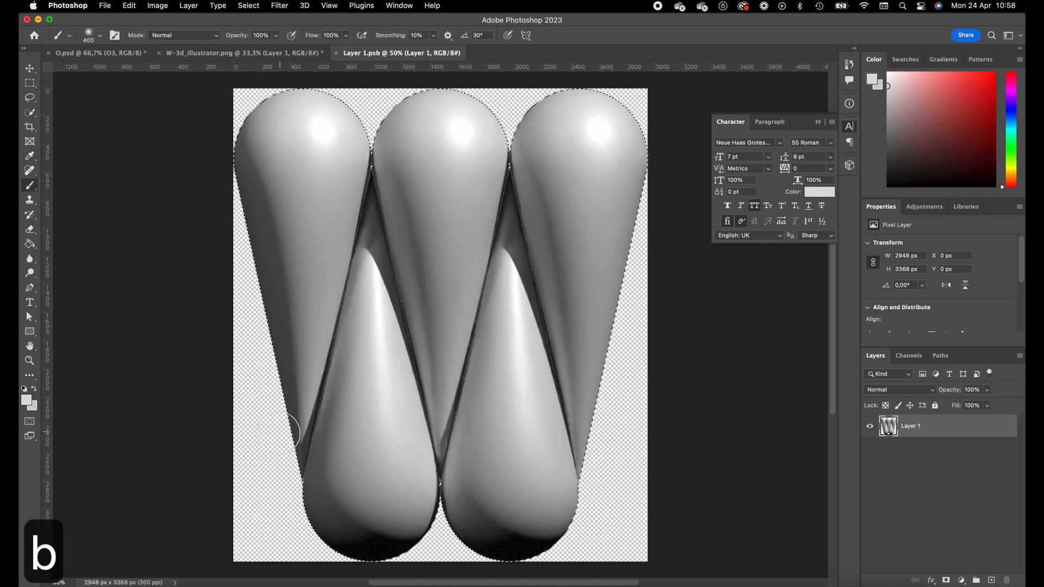
Try a 400 px light-grey brush stroke along the bottom edge of the W's lower-left drop and undo it
drag(291, 544, 350, 576)
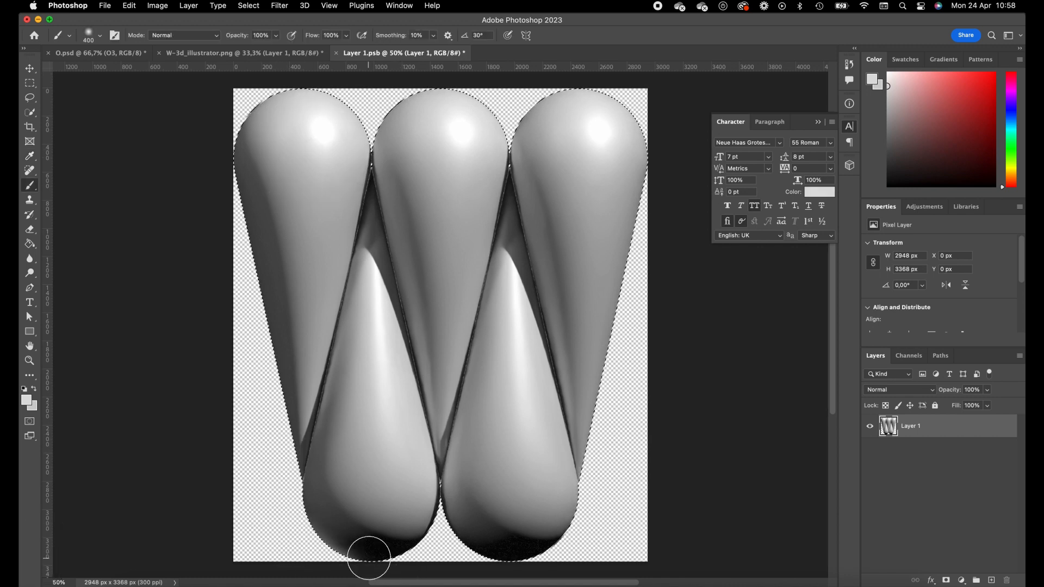
scroll(375, 555, down, 3)
key(super+z)
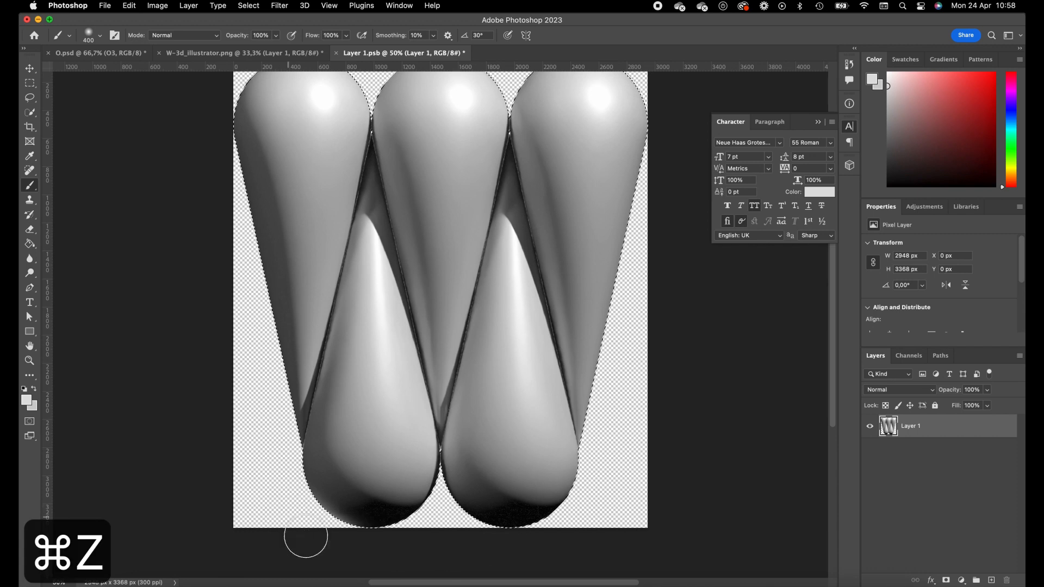
Paint light-grey rims along the W's left and bottom edges with a 250 px brush, undoing unwanted strokes, and save the smart object
key(bracketleft)
key(bracketleft)
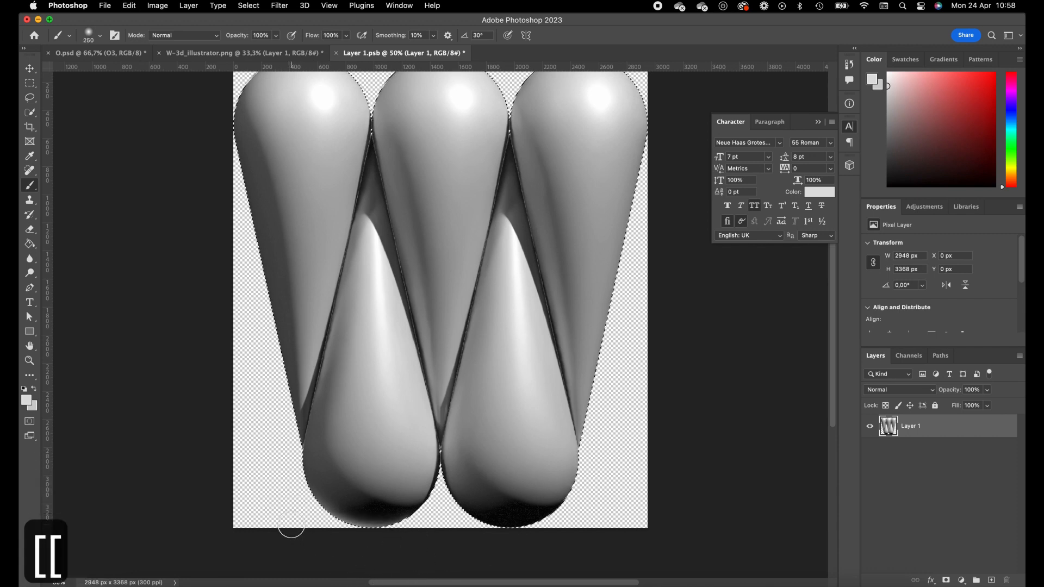
key(super+z)
key(super+z)
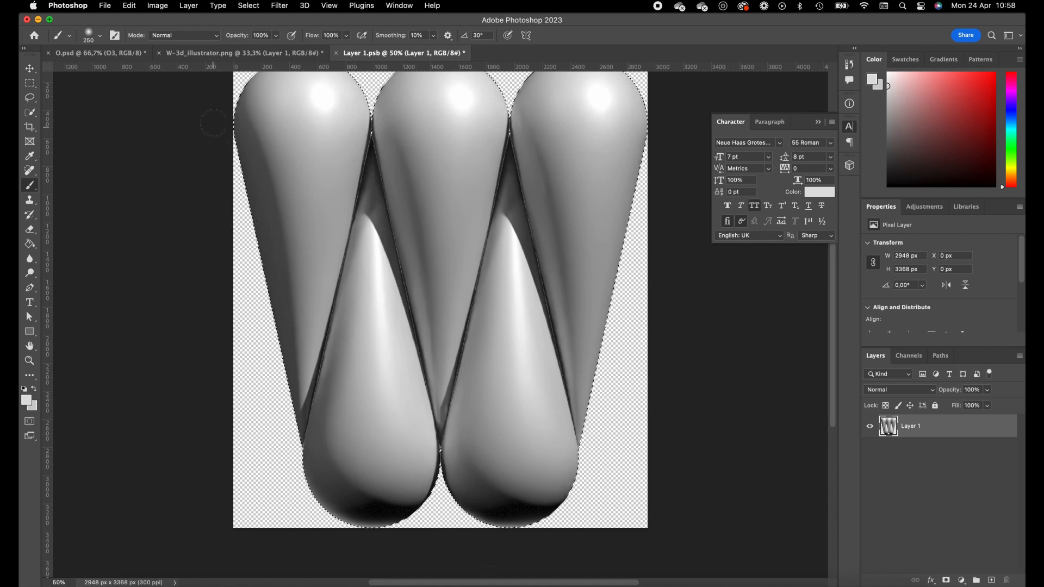
key(super+z)
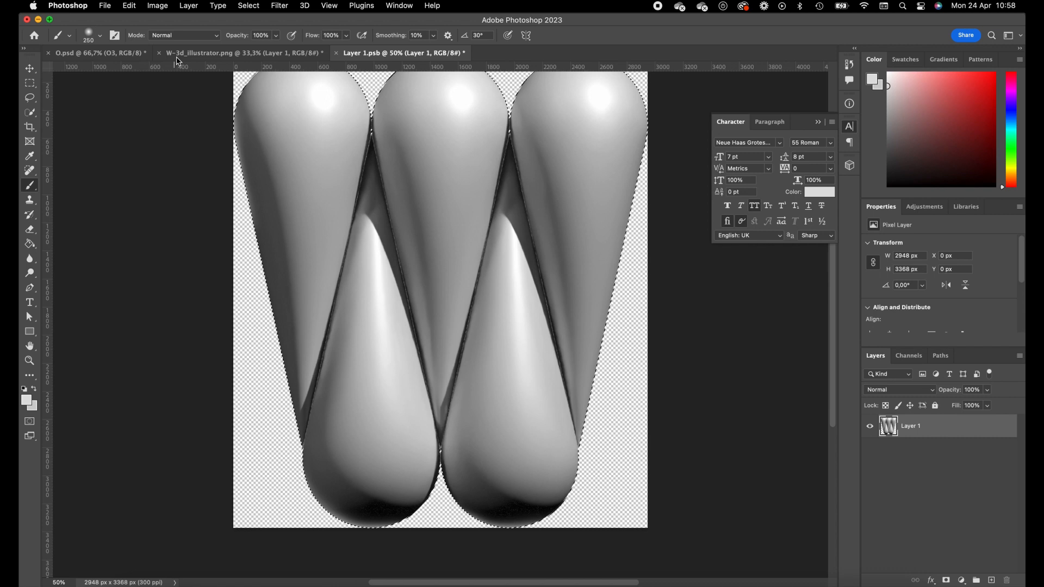
key(super+s)
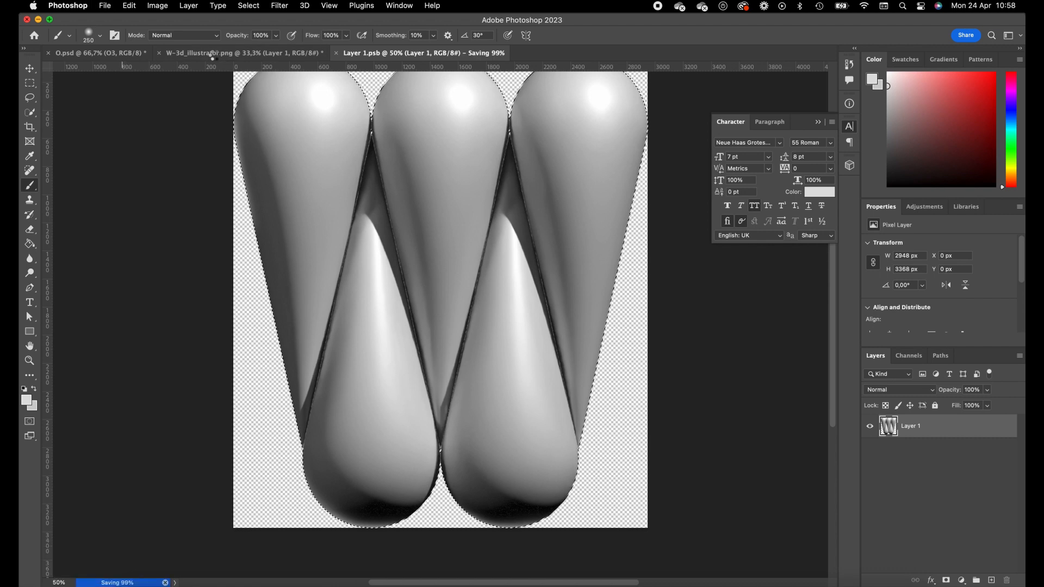
In W-3d_illustrator.png, add a Levels adjustment clipped to Layer 1, set its midtones to 0.88 and deselect the layers
click(212, 53)
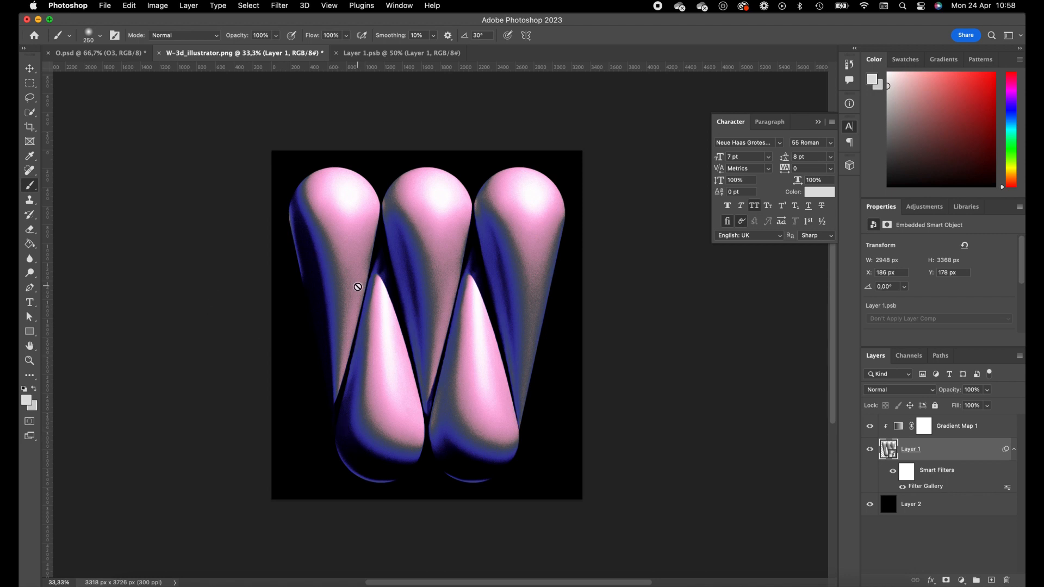
scroll(407, 271, up, 2)
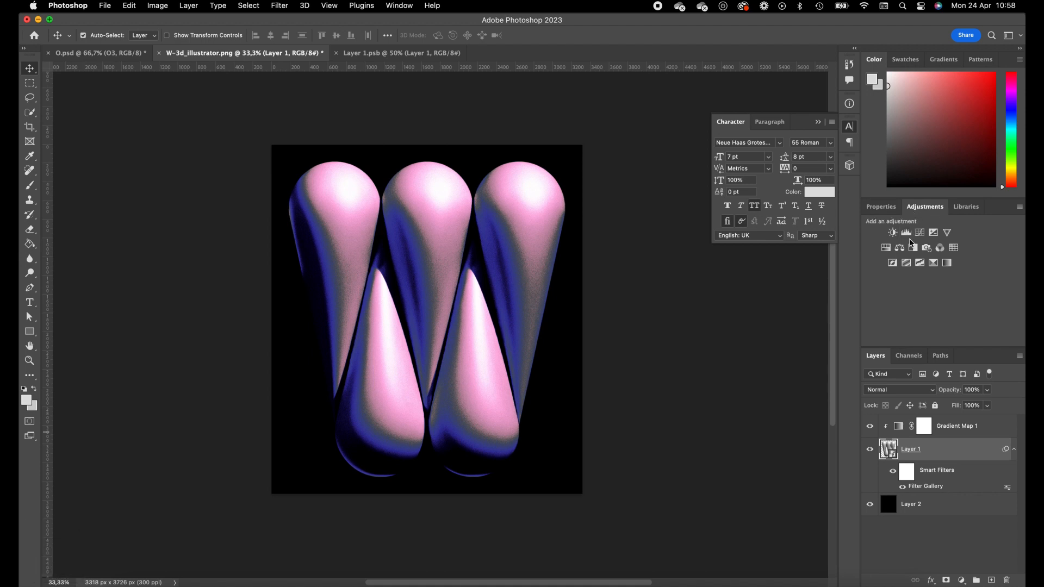
click(907, 236)
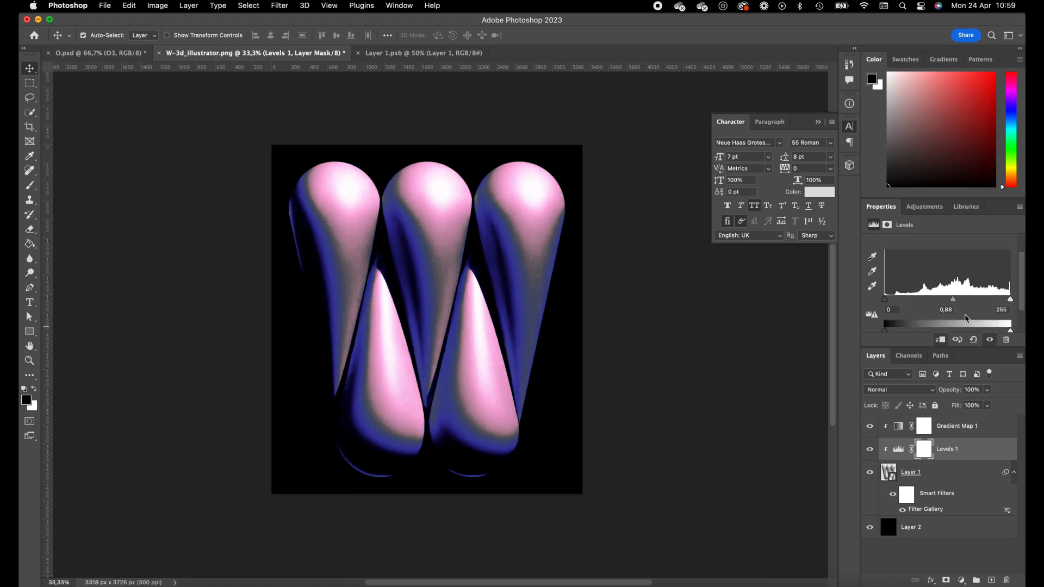
scroll(965, 316, up, 1)
drag(953, 312, 955, 315)
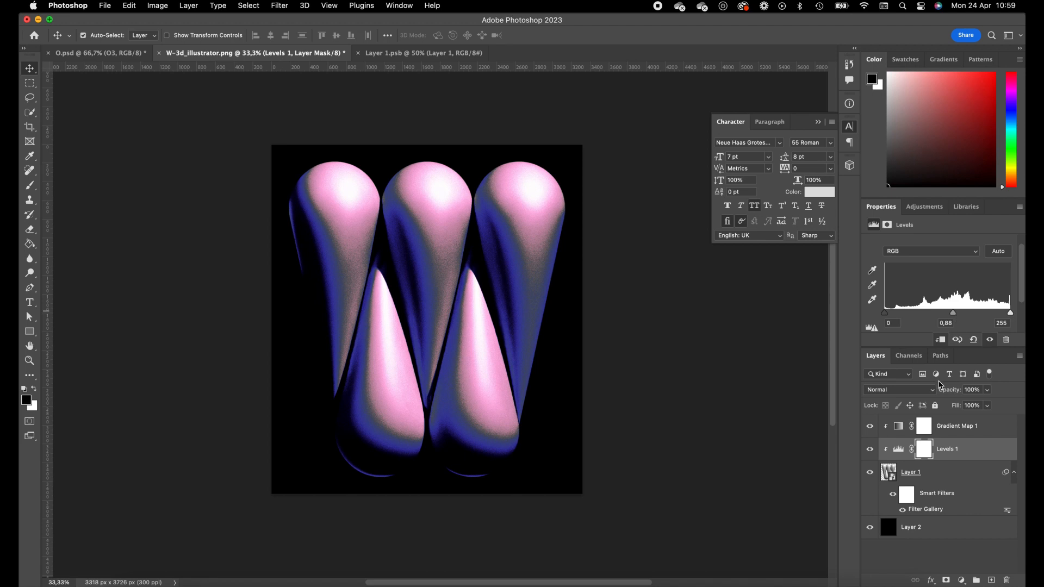
click(194, 172)
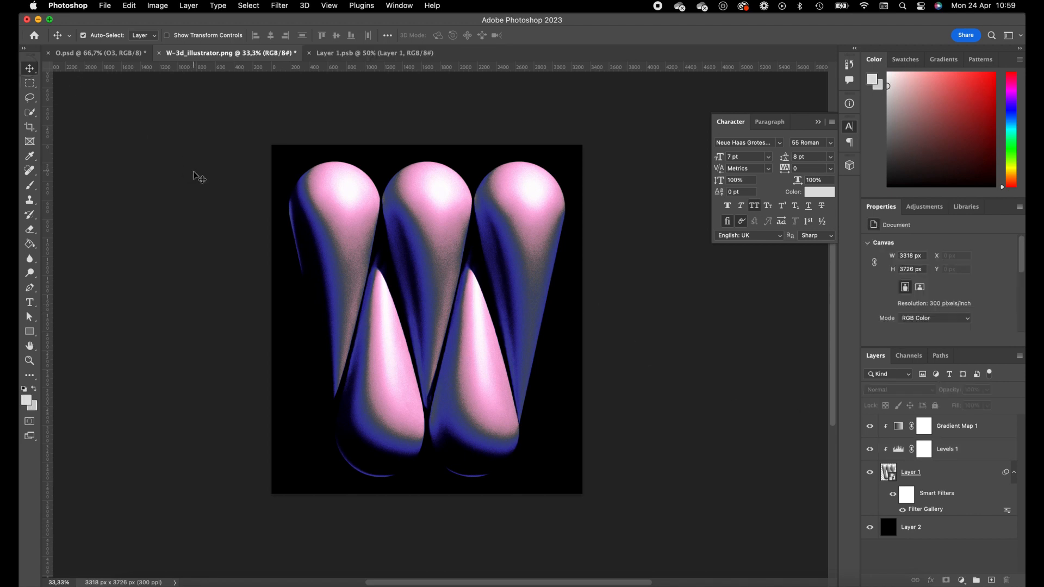
scroll(195, 172, left, 2)
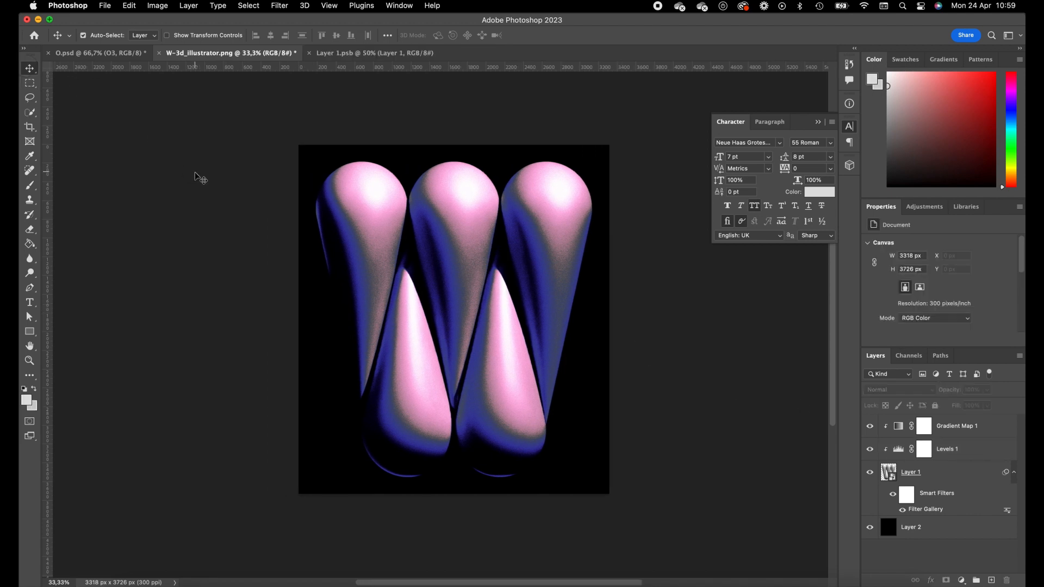